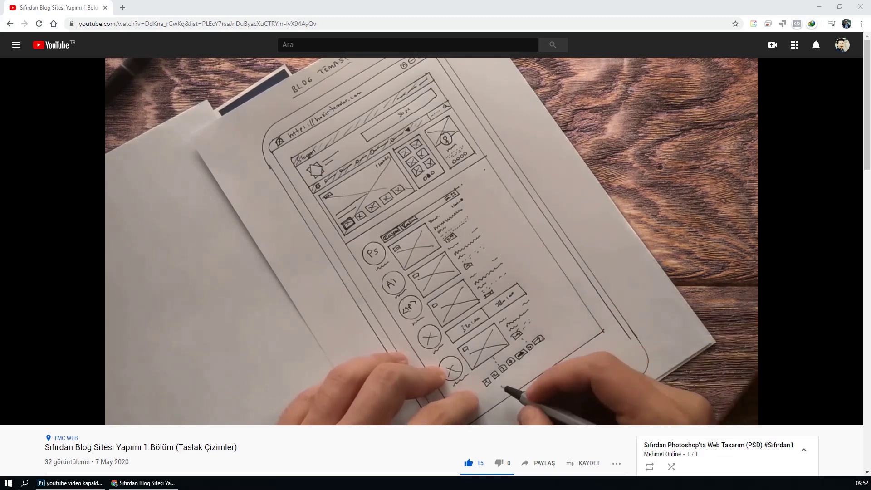
Step: Close the Chrome window playing the episode-one blog sketch video to reveal Photoshop
{"action": "left_click", "coordinate": [105, 8]}
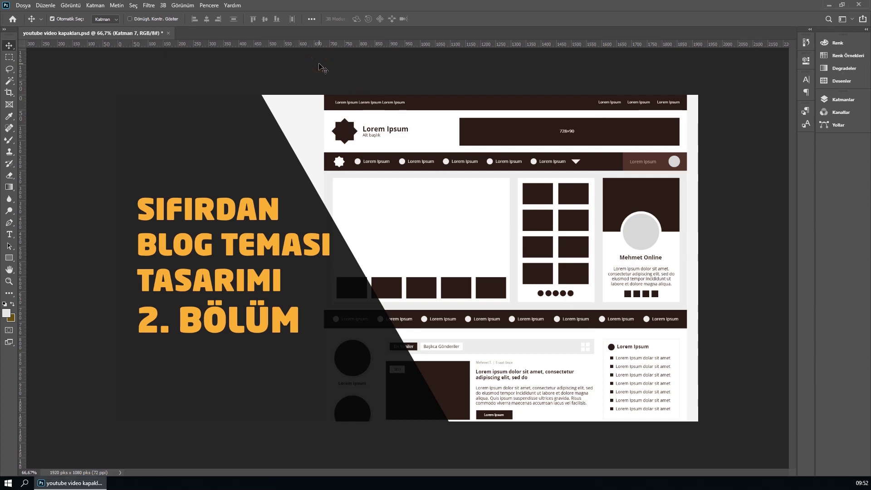
Step: Start a new document using the Web document type and its 1920 × 1080 preset
{"action": "key", "text": "ctrl+n"}
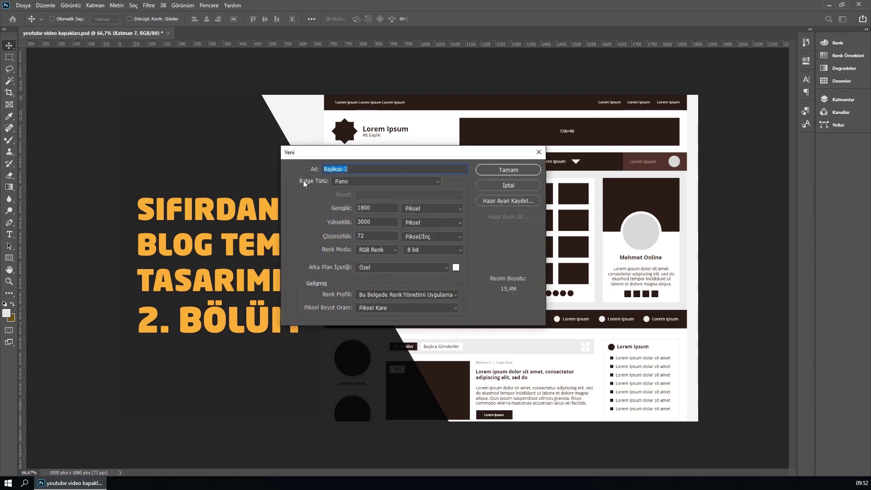
{"action": "left_click_drag", "start_coordinate": [300, 154], "coordinate": [305, 168]}
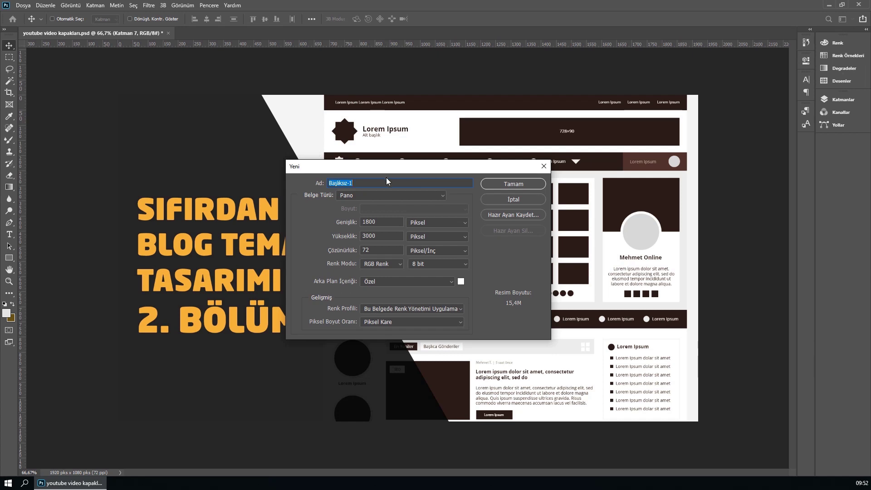
{"action": "left_click", "coordinate": [392, 200]}
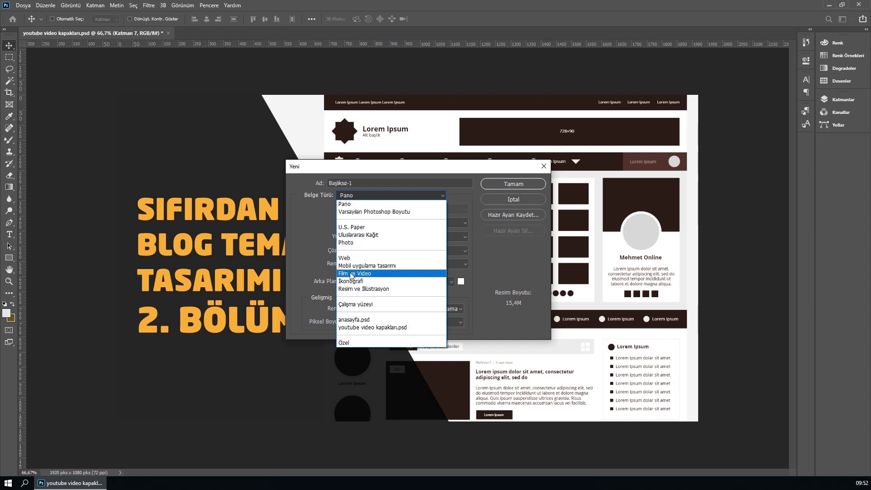
{"action": "left_click", "coordinate": [378, 258]}
{"action": "left_click", "coordinate": [412, 208]}
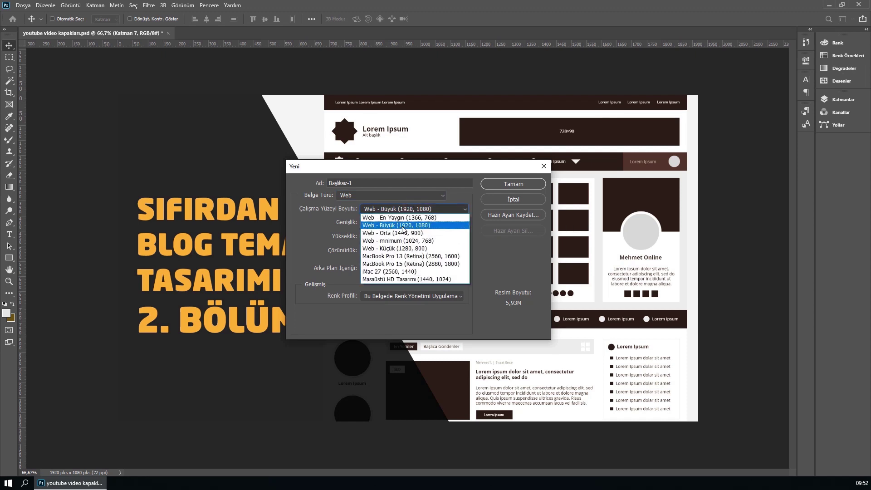
{"action": "left_click", "coordinate": [402, 226]}
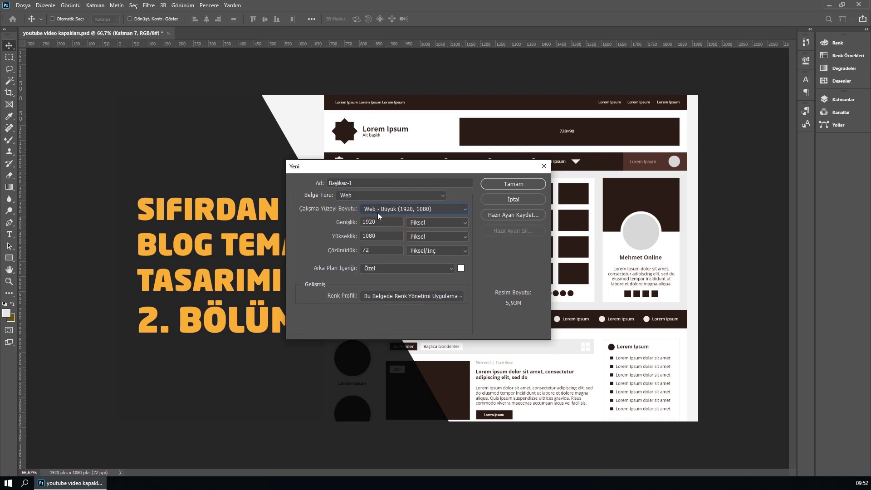
Step: Set width 1200 px, height 3000 px and name the document Blog-Temasi-Anasayfa
{"action": "left_click", "coordinate": [384, 221]}
{"action": "left_click", "coordinate": [383, 221]}
{"action": "double_click", "coordinate": [390, 221]}
{"action": "type", "text": "1202"}
{"action": "double_click", "coordinate": [404, 221]}
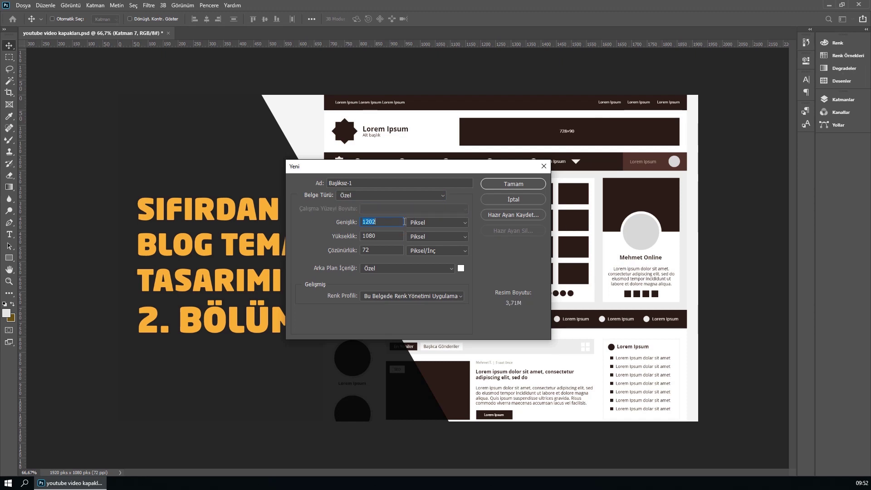
{"action": "type", "text": "1200"}
{"action": "double_click", "coordinate": [389, 236]}
{"action": "type", "text": "3000"}
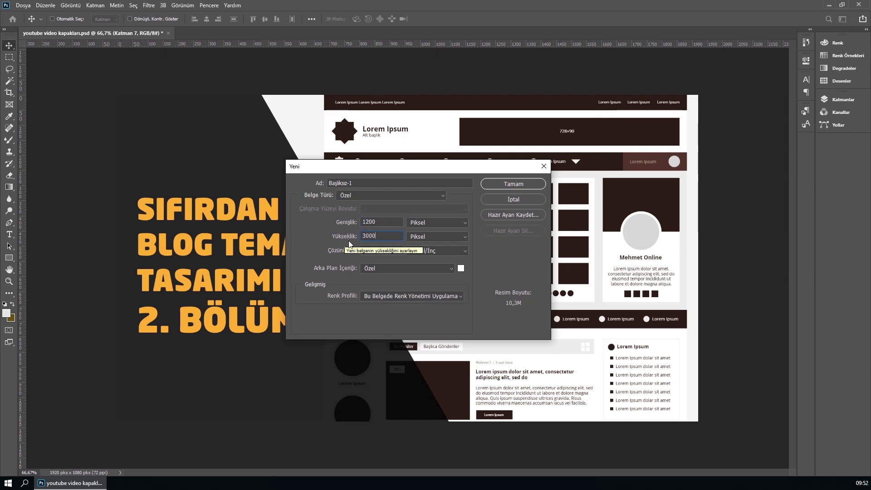
{"action": "double_click", "coordinate": [371, 183]}
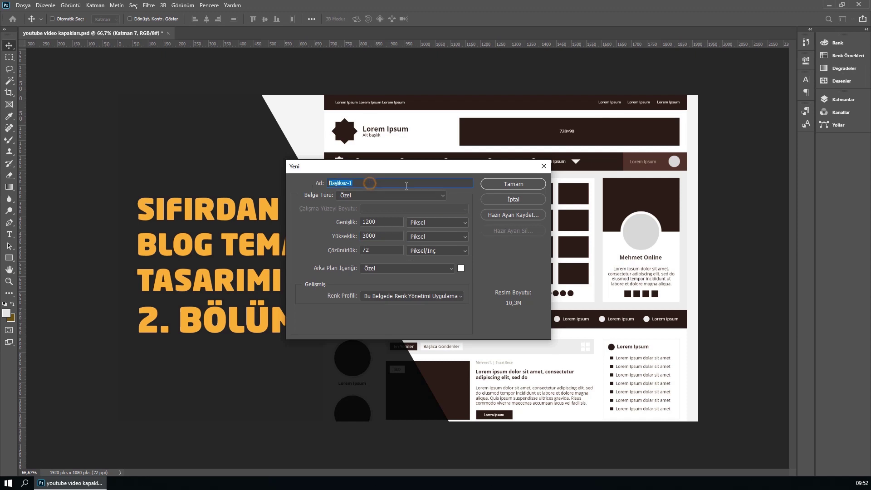
{"action": "type", "text": "Blog-"}
{"action": "type", "text": "Temasi"}
{"action": "type", "text": "-Anasayfa"}
{"action": "double_click", "coordinate": [374, 221]}
Step: Create the 1200 × 3000 document and select the Çalışma yüzeyi 1 artboard
{"action": "left_click", "coordinate": [497, 184]}
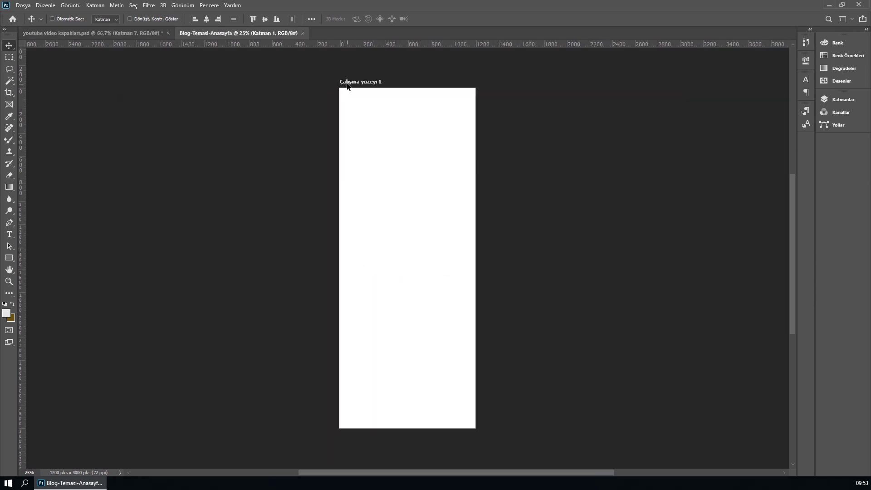
{"action": "left_click", "coordinate": [836, 100]}
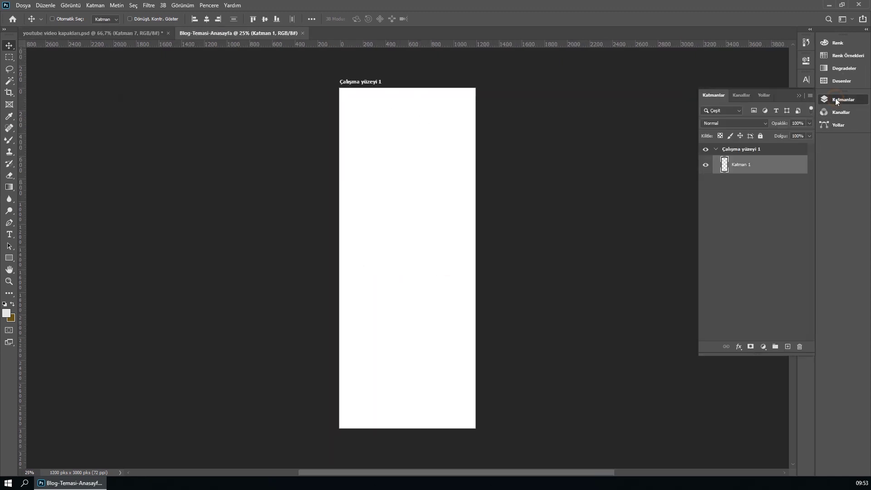
{"action": "left_click", "coordinate": [743, 149]}
{"action": "left_click", "coordinate": [744, 171]}
Step: Apply a New Guide Layout of 12 columns with a 30 px gutter
{"action": "left_click", "coordinate": [175, 6]}
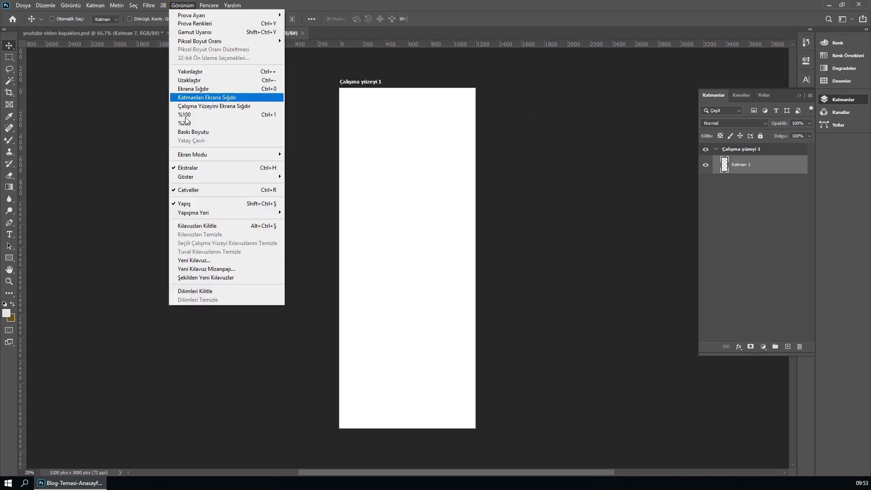
{"action": "left_click", "coordinate": [249, 269]}
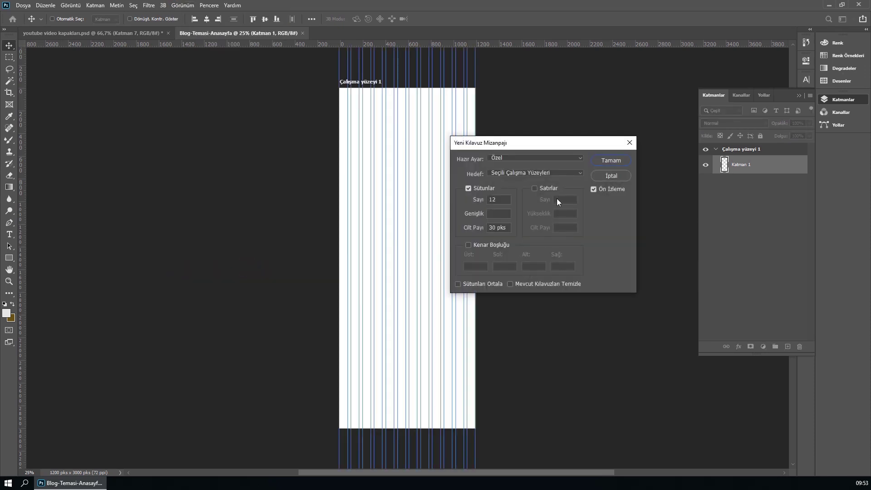
{"action": "left_click_drag", "start_coordinate": [498, 201], "coordinate": [490, 201]}
{"action": "left_click", "coordinate": [509, 158]}
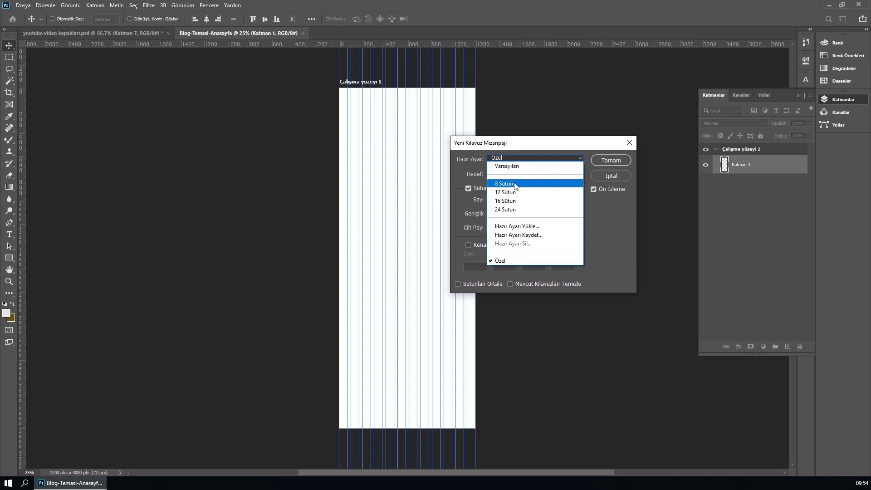
{"action": "left_click", "coordinate": [534, 146]}
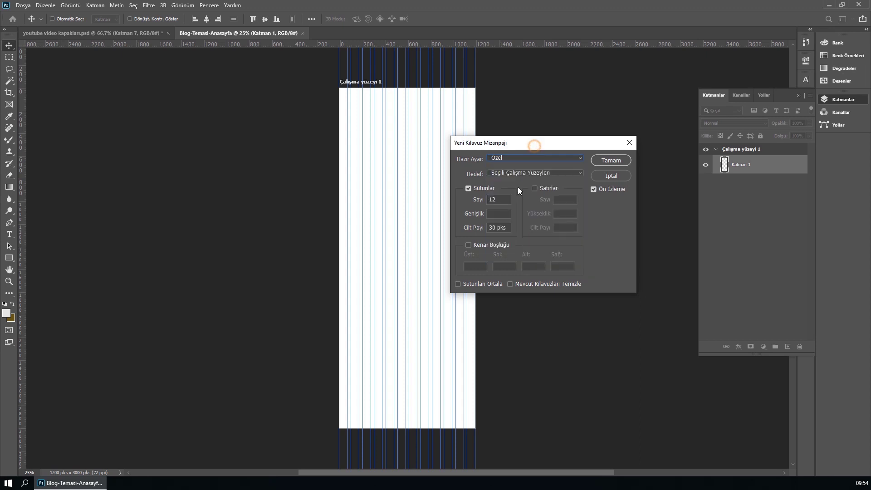
{"action": "double_click", "coordinate": [490, 201]}
{"action": "left_click", "coordinate": [499, 200]}
{"action": "double_click", "coordinate": [499, 200]}
{"action": "double_click", "coordinate": [492, 228]}
{"action": "left_click", "coordinate": [492, 227]}
{"action": "left_click", "coordinate": [491, 227]}
{"action": "double_click", "coordinate": [497, 227]}
{"action": "left_click", "coordinate": [495, 227]}
{"action": "left_click", "coordinate": [613, 161]}
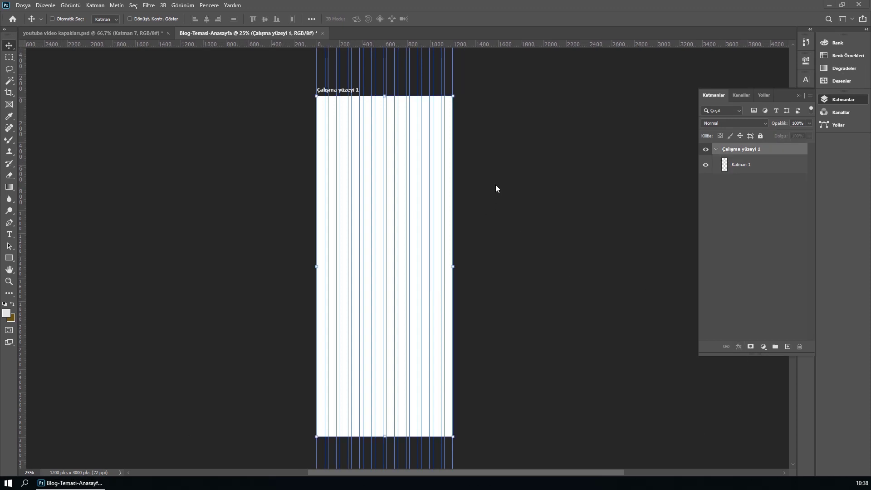
Step: Lock the guides and widen the artboard to 1936 px
{"action": "left_click", "coordinate": [209, 5]}
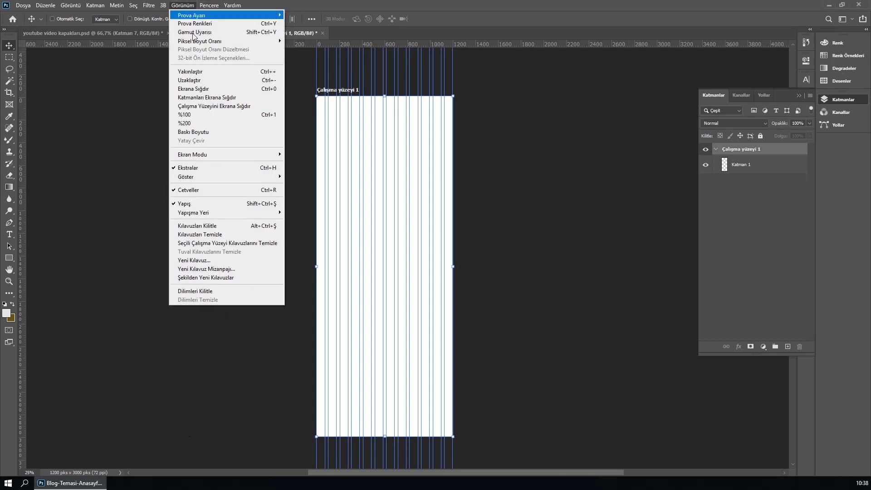
{"action": "mouse_move", "coordinate": [182, 5]}
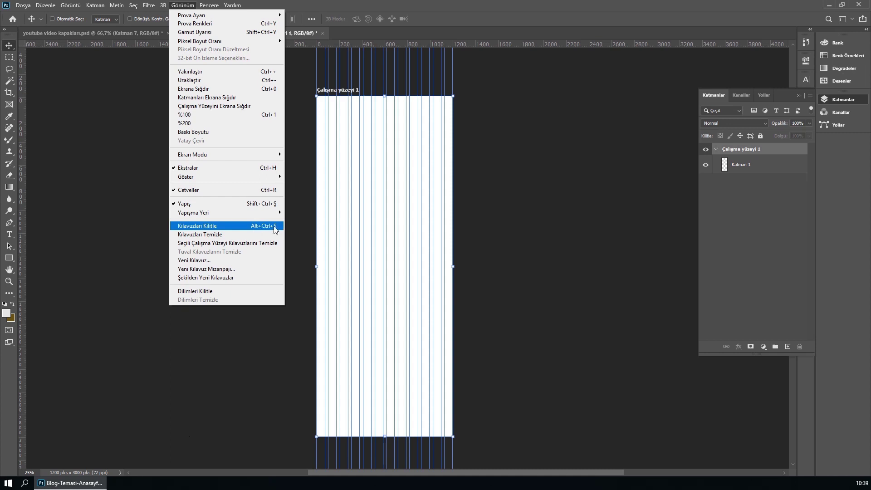
{"action": "left_click", "coordinate": [275, 227]}
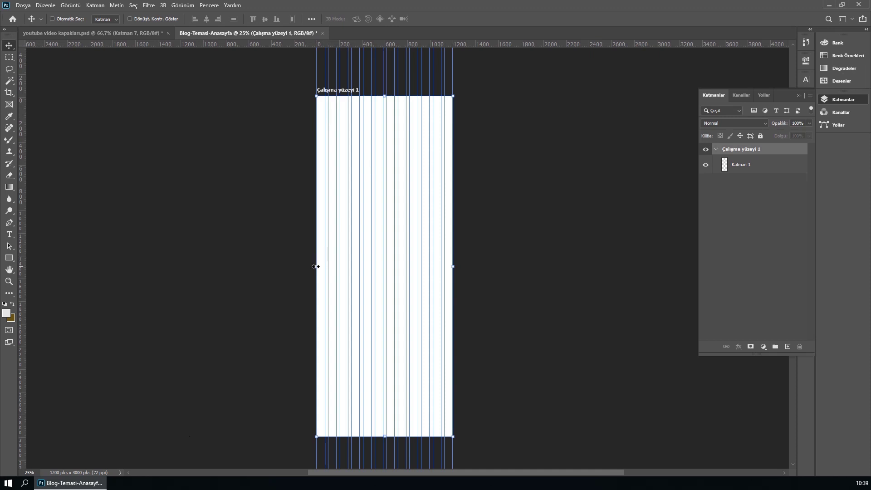
{"action": "left_click_drag", "start_coordinate": [316, 266], "coordinate": [282, 266]}
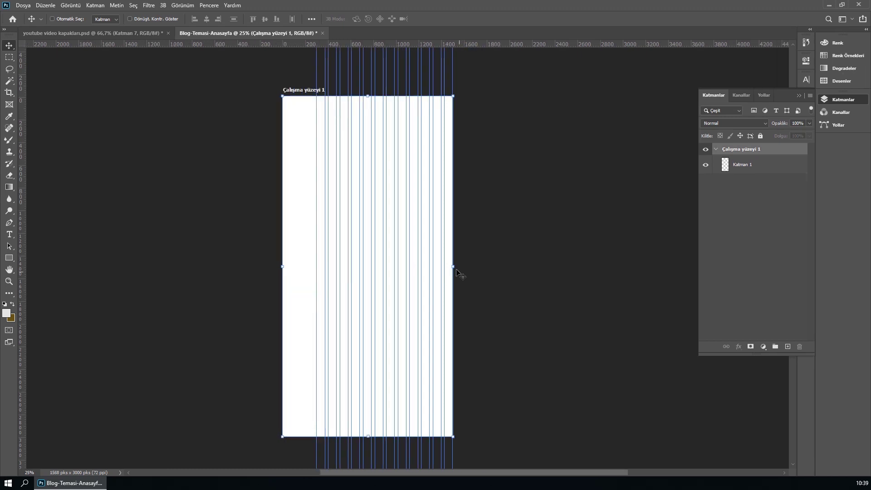
{"action": "left_click_drag", "start_coordinate": [453, 268], "coordinate": [486, 268]}
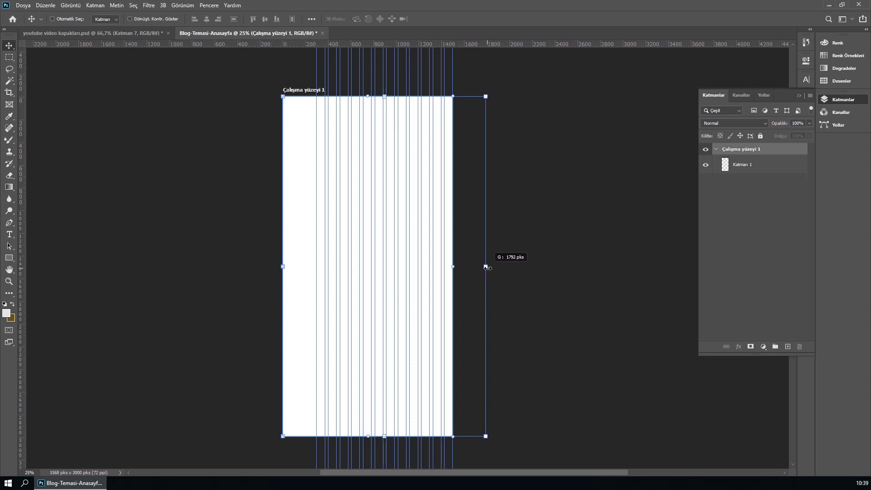
{"action": "left_click_drag", "start_coordinate": [486, 267], "coordinate": [488, 267]}
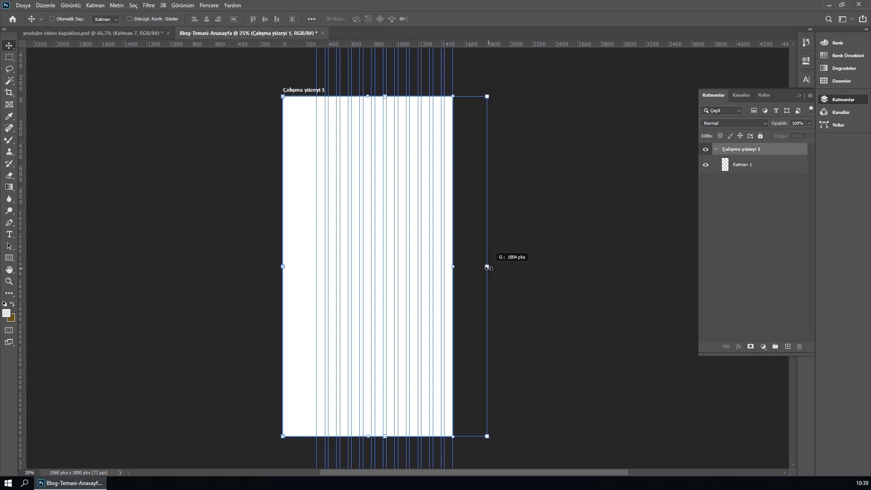
{"action": "left_click_drag", "start_coordinate": [488, 268], "coordinate": [487, 267]}
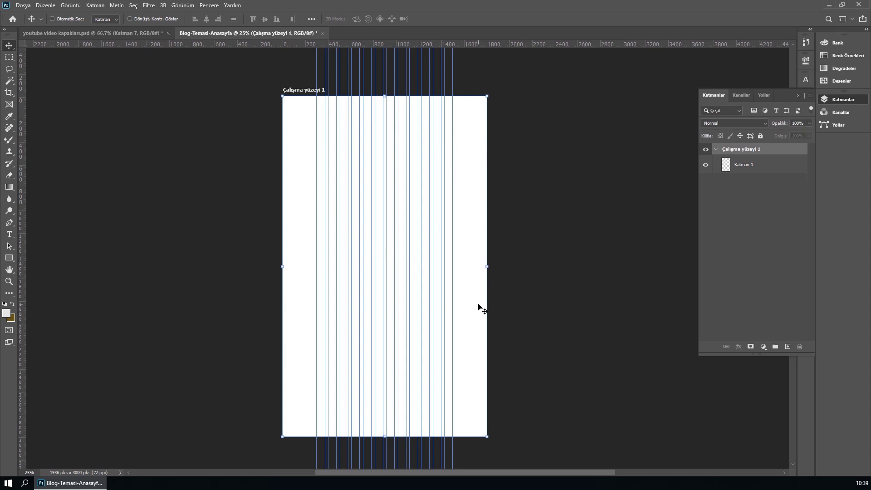
Step: Zoom the artboard to 100% and pan to its top-left corner
{"action": "scroll", "coordinate": [387, 191], "scroll_direction": "up", "scroll_amount": 3}
{"action": "scroll", "coordinate": [388, 190], "scroll_direction": "up", "scroll_amount": 2}
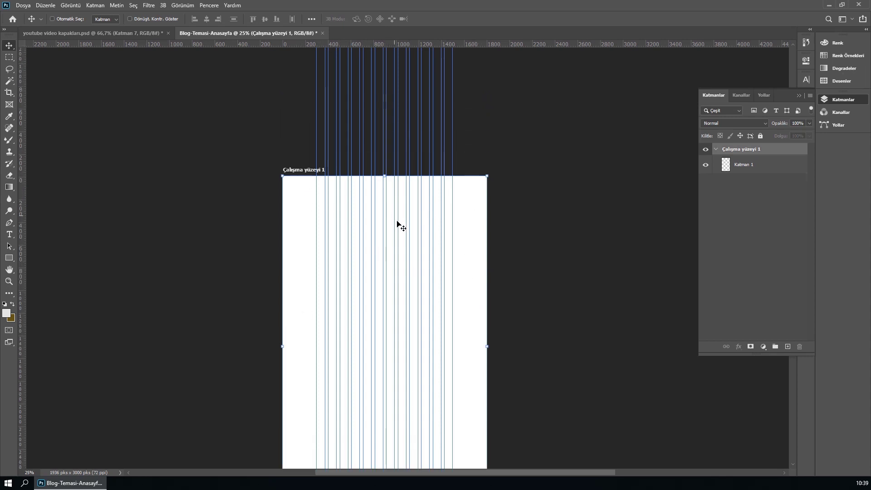
{"action": "key", "text": "ctrl"}
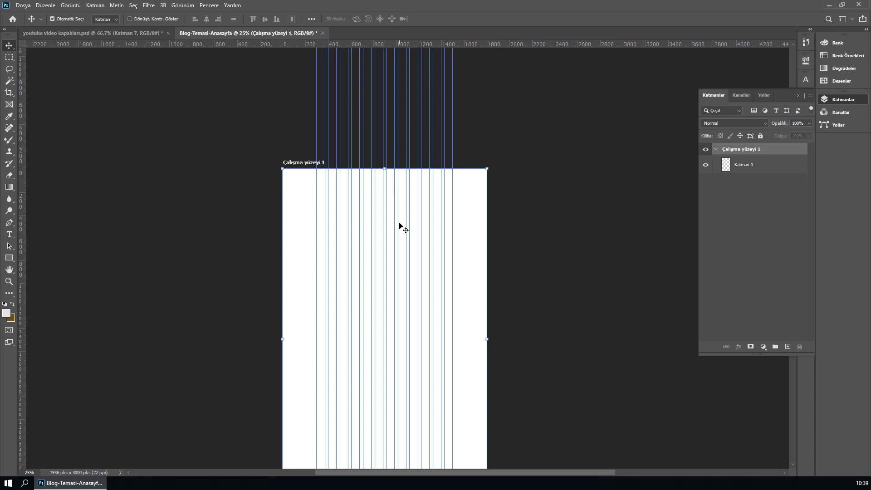
{"action": "key", "text": "ctrl+plus"}
{"action": "key", "text": "ctrl+plus"}
{"action": "key", "text": "ctrl+plus"}
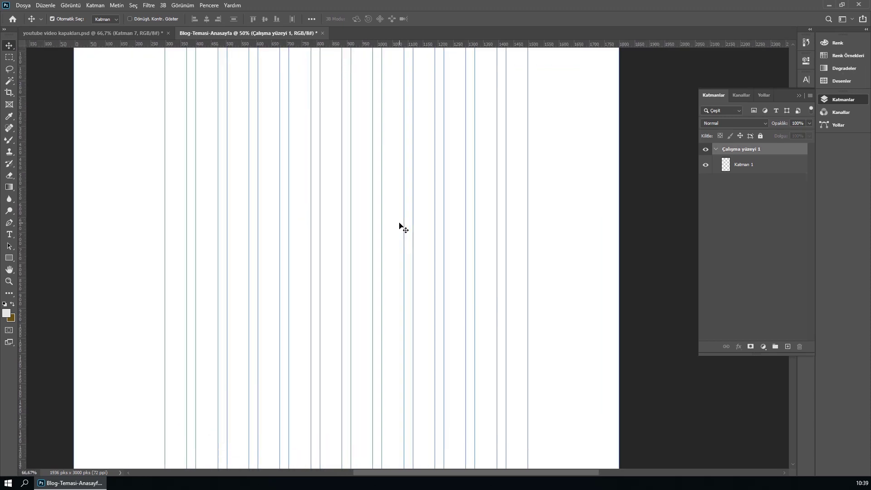
{"action": "scroll", "coordinate": [387, 190], "scroll_direction": "up", "scroll_amount": 2}
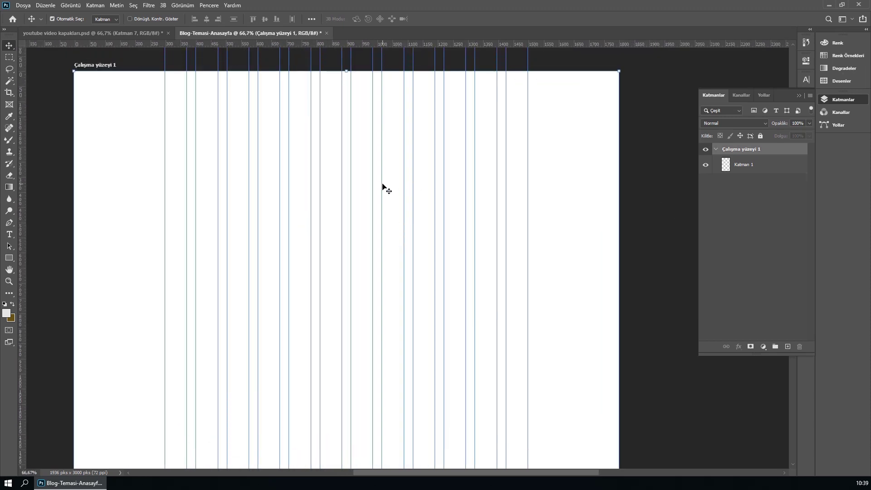
{"action": "key", "text": "ctrl+plus"}
{"action": "mouse_move", "coordinate": [331, 165]}
{"action": "left_mouse_down"}
{"action": "mouse_move", "coordinate": [443, 311]}
{"action": "mouse_move", "coordinate": [455, 237]}
{"action": "mouse_move", "coordinate": [442, 198]}
{"action": "left_mouse_up"}
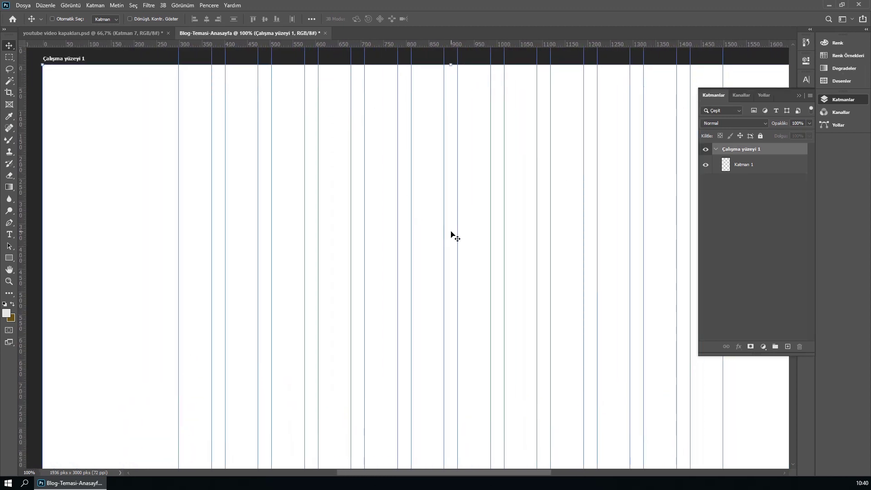
{"action": "left_click", "coordinate": [832, 101]}
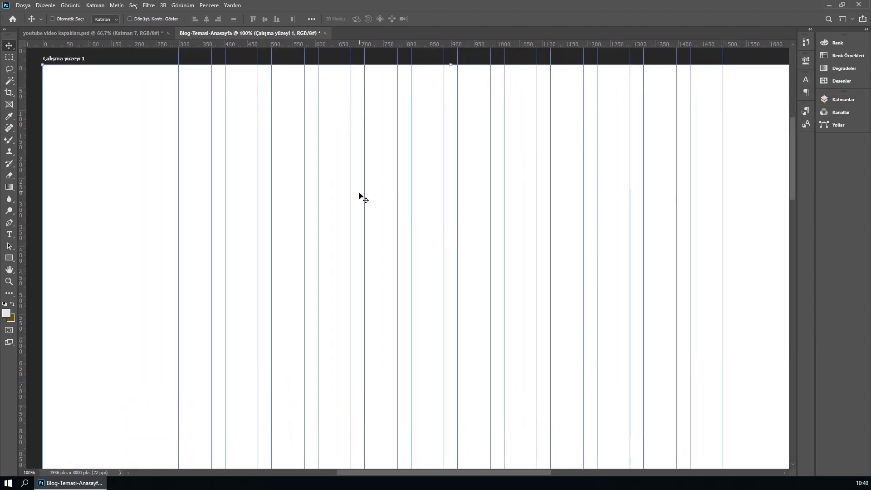
{"action": "left_click_drag", "start_coordinate": [457, 225], "coordinate": [422, 216]}
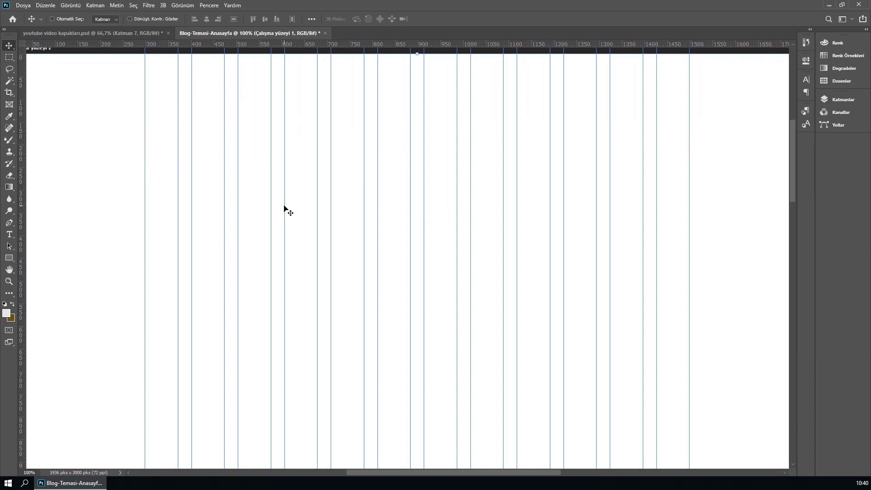
Step: Drag the sketch image from the desktop onto the artboard and zoom out
{"action": "left_click", "coordinate": [70, 483]}
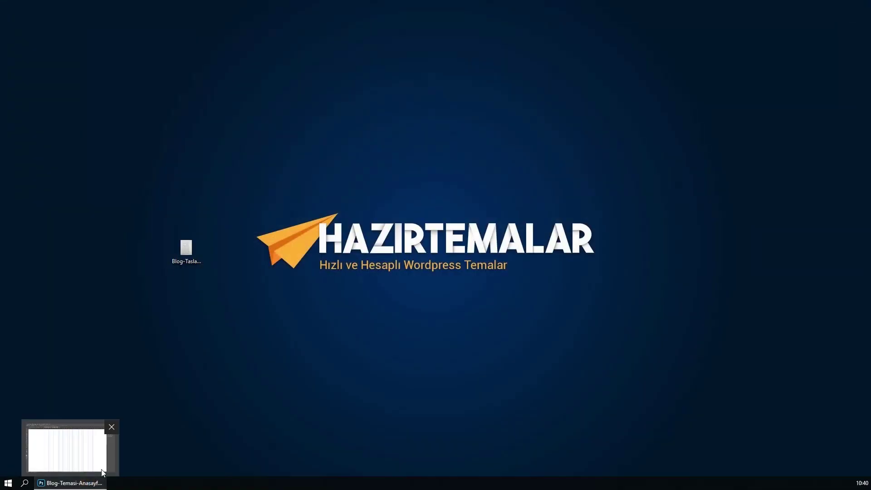
{"action": "mouse_move", "coordinate": [183, 254]}
{"action": "left_mouse_down"}
{"action": "mouse_move", "coordinate": [128, 438]}
{"action": "mouse_move", "coordinate": [315, 235]}
{"action": "left_mouse_up"}
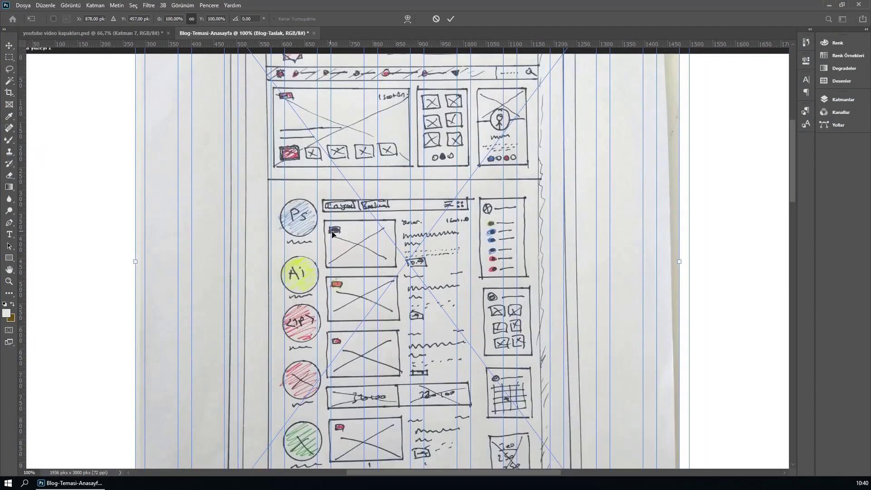
{"action": "key", "text": "ctrl+minus"}
{"action": "key", "text": "ctrl+minus"}
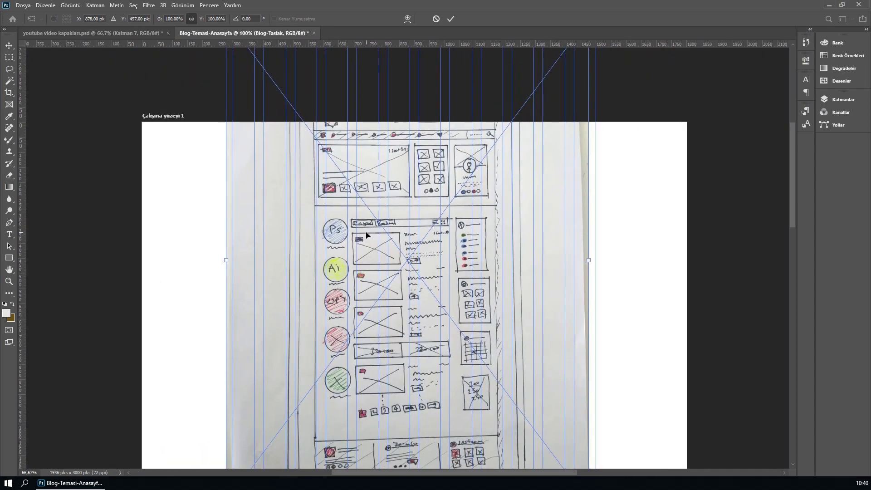
{"action": "key", "text": "ctrl+minus"}
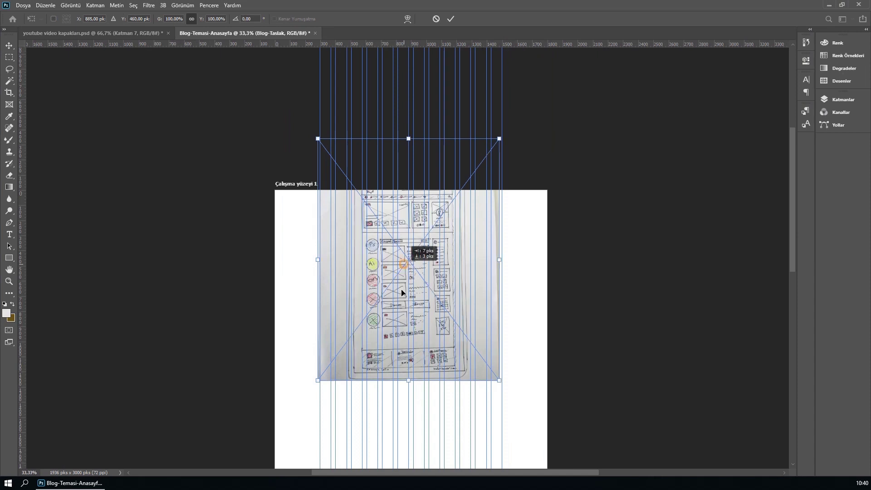
{"action": "left_click_drag", "start_coordinate": [405, 268], "coordinate": [390, 336]}
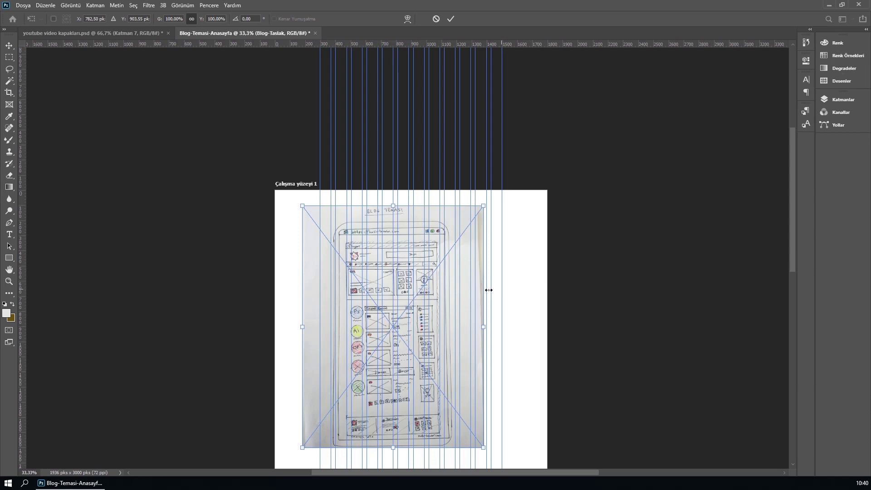
Step: Scale the sketch to about 200% to fill the artboard width and commit
{"action": "left_click_drag", "start_coordinate": [304, 203], "coordinate": [230, 162]}
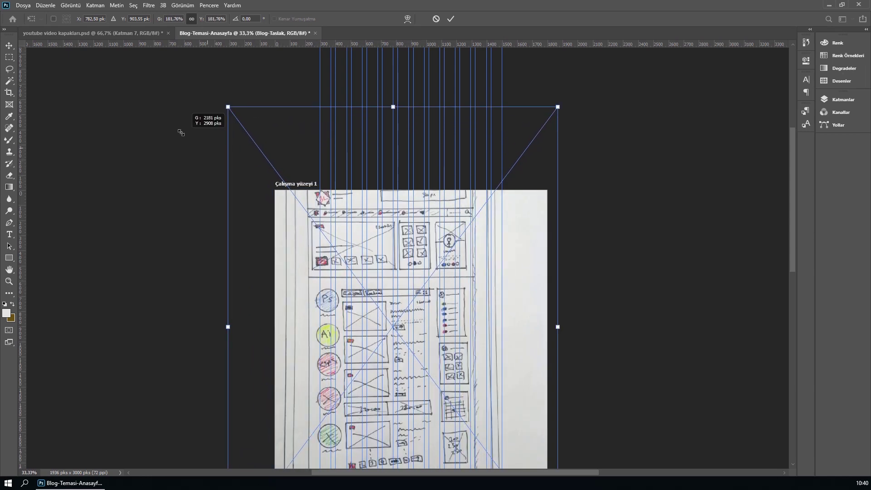
{"action": "left_click_drag", "start_coordinate": [229, 162], "coordinate": [181, 132]}
{"action": "left_click_drag", "start_coordinate": [357, 293], "coordinate": [365, 300]}
{"action": "left_click_drag", "start_coordinate": [251, 122], "coordinate": [235, 108]}
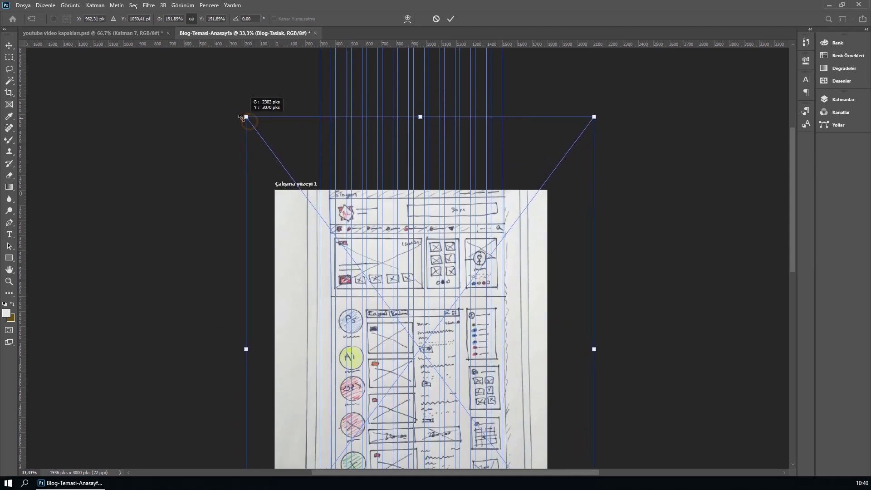
{"action": "left_click_drag", "start_coordinate": [348, 231], "coordinate": [415, 187]}
{"action": "scroll", "coordinate": [492, 233], "scroll_direction": "down", "scroll_amount": 3}
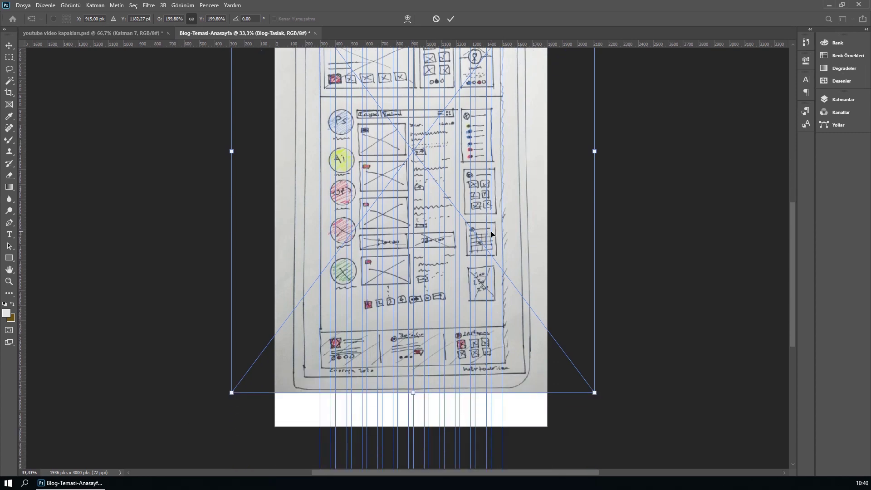
{"action": "key", "text": "Return"}
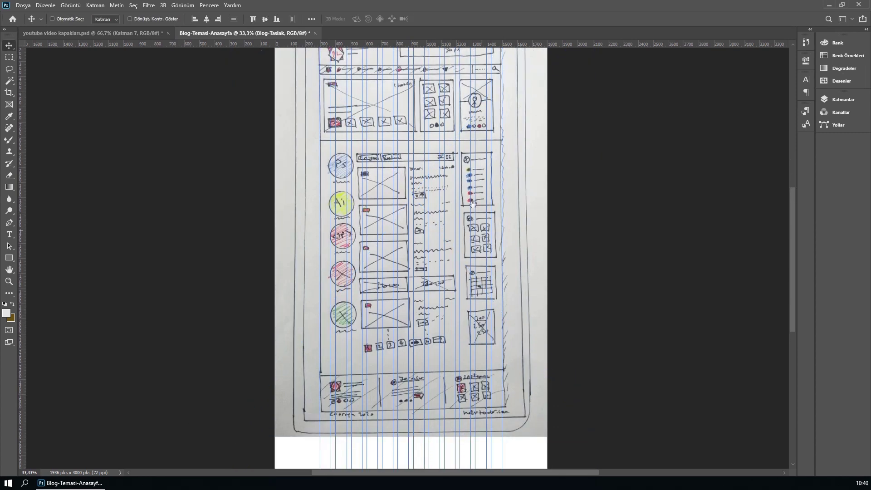
Step: Reposition the resized sketch on the artboard, then switch to the Rectangular Marquee
{"action": "mouse_move", "coordinate": [451, 147]}
{"action": "left_mouse_down"}
{"action": "mouse_move", "coordinate": [439, 289]}
{"action": "mouse_move", "coordinate": [445, 245]}
{"action": "mouse_move", "coordinate": [428, 297]}
{"action": "mouse_move", "coordinate": [442, 272]}
{"action": "left_mouse_up"}
{"action": "mouse_move", "coordinate": [413, 348]}
{"action": "left_mouse_down"}
{"action": "mouse_move", "coordinate": [413, 242]}
{"action": "mouse_move", "coordinate": [414, 344]}
{"action": "mouse_move", "coordinate": [410, 283]}
{"action": "left_mouse_up"}
{"action": "left_click_drag", "start_coordinate": [526, 280], "coordinate": [602, 278]}
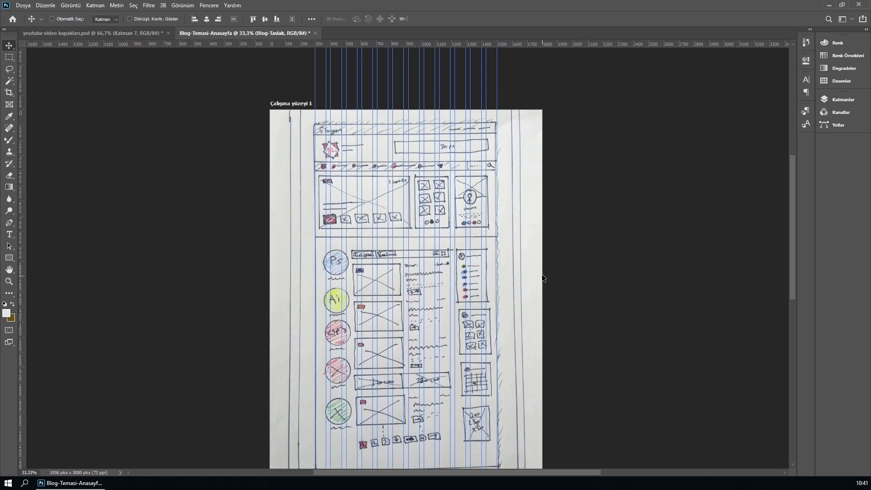
{"action": "left_click", "coordinate": [9, 61]}
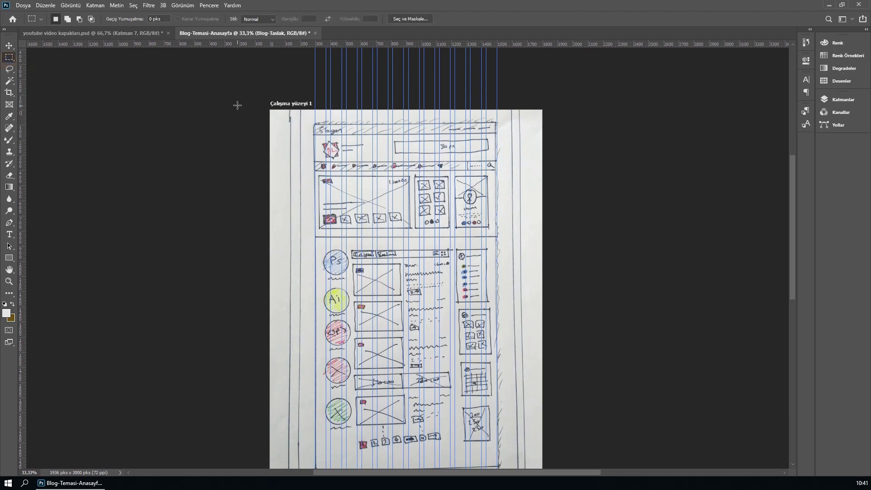
{"action": "left_click_drag", "start_coordinate": [316, 251], "coordinate": [318, 459]}
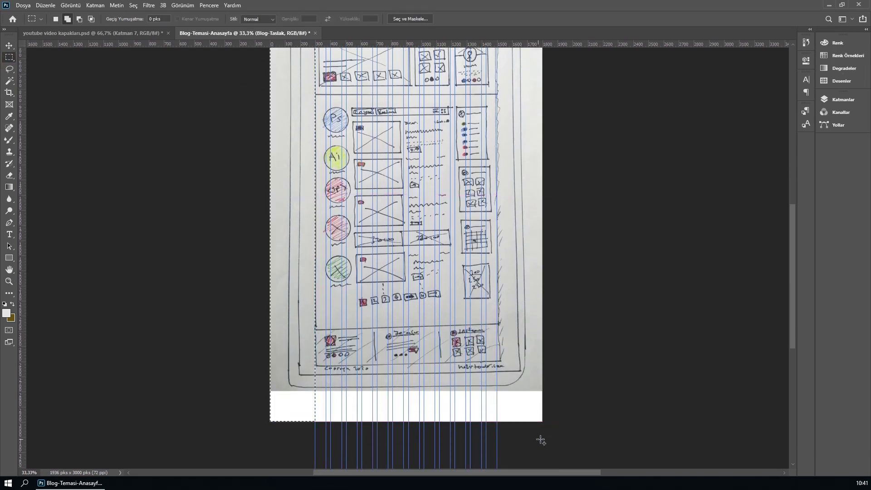
Step: Select the side and top margin strips outside the sketch's page border
{"action": "left_click_drag", "start_coordinate": [544, 439], "coordinate": [299, 376]}
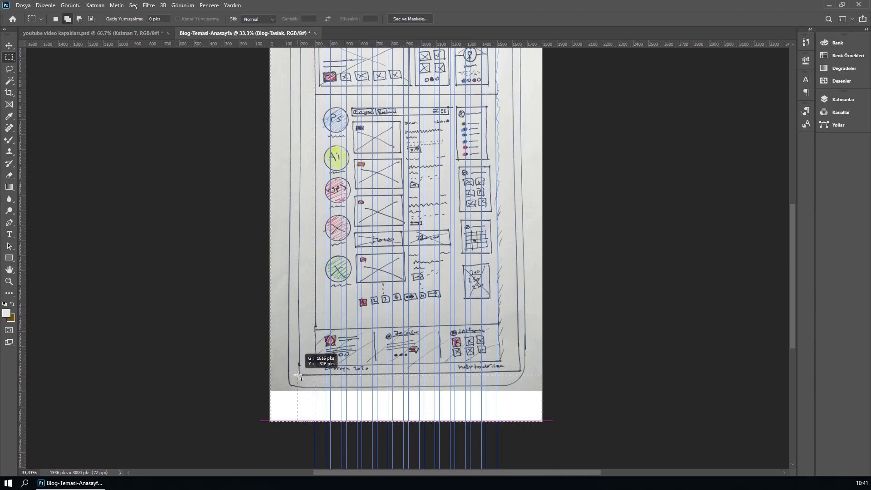
{"action": "left_click_drag", "start_coordinate": [300, 376], "coordinate": [550, 435]}
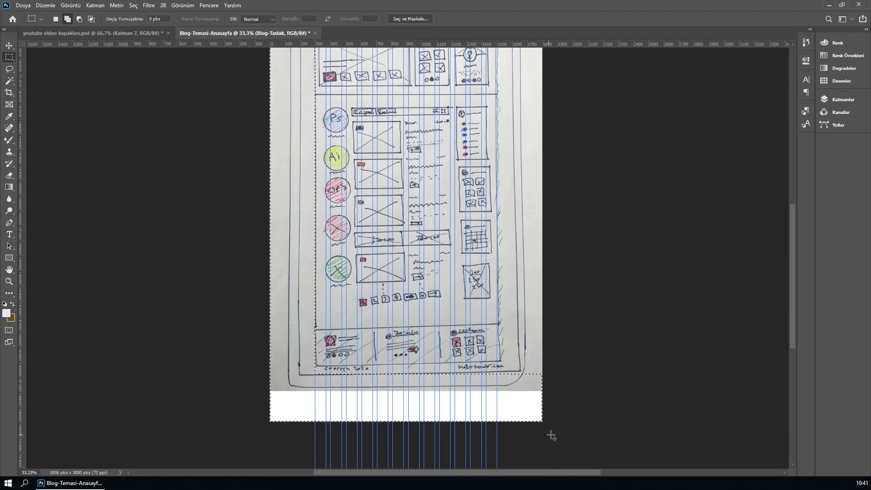
{"action": "left_click_drag", "start_coordinate": [524, 334], "coordinate": [523, 321]}
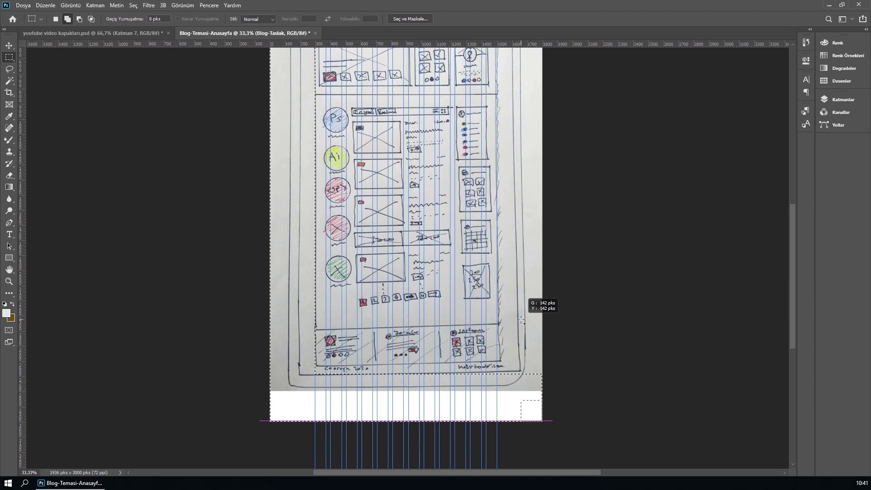
{"action": "left_click_drag", "start_coordinate": [521, 321], "coordinate": [502, 93]}
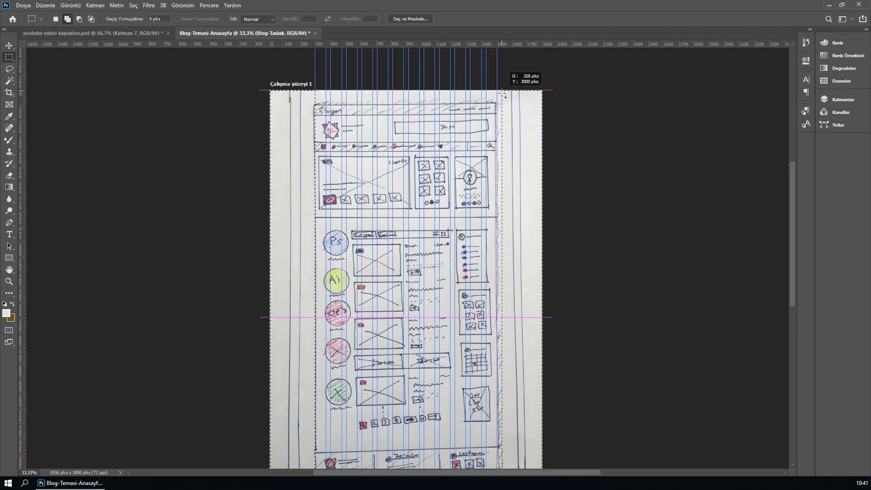
{"action": "left_click_drag", "start_coordinate": [502, 93], "coordinate": [497, 91]}
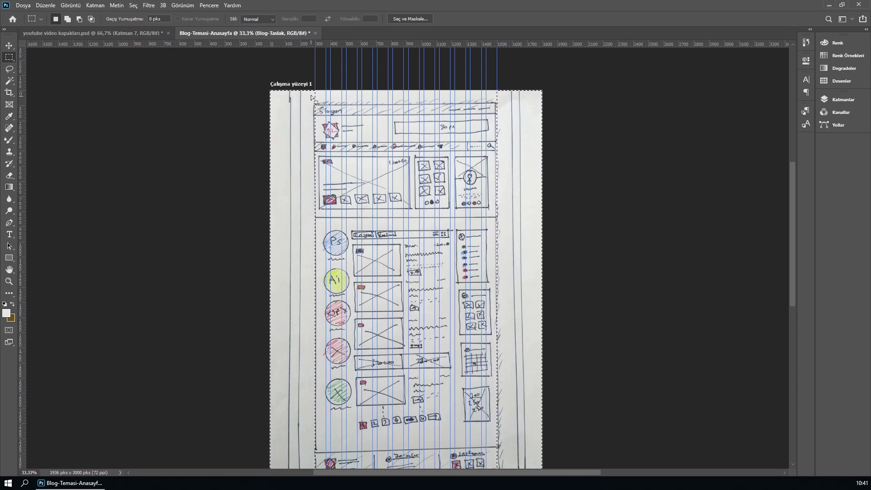
{"action": "key", "text": "shift"}
{"action": "mouse_move", "coordinate": [316, 92]}
{"action": "left_mouse_down"}
{"action": "mouse_move", "coordinate": [355, 101]}
{"action": "mouse_move", "coordinate": [532, 104]}
{"action": "left_mouse_up"}
Step: Rasterize the Blog-Taslak layer, delete the selected margins to white, and deselect
{"action": "key", "text": "Delete"}
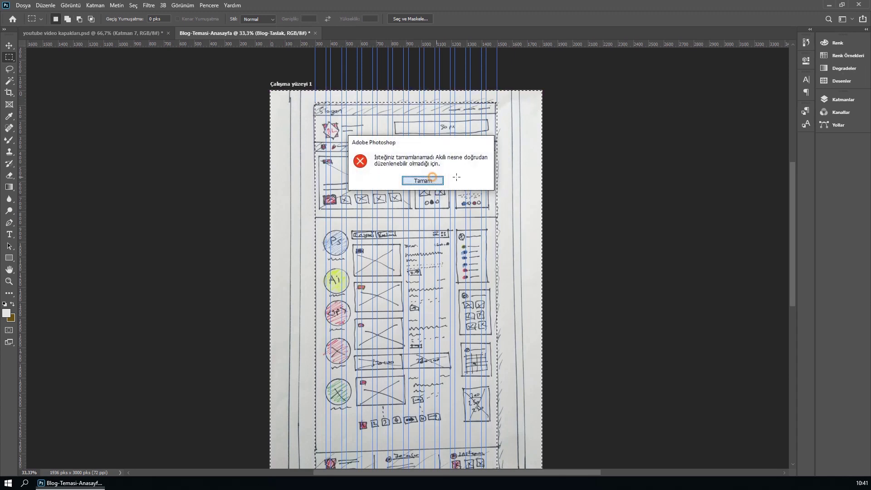
{"action": "left_click", "coordinate": [422, 180]}
{"action": "left_click", "coordinate": [832, 100]}
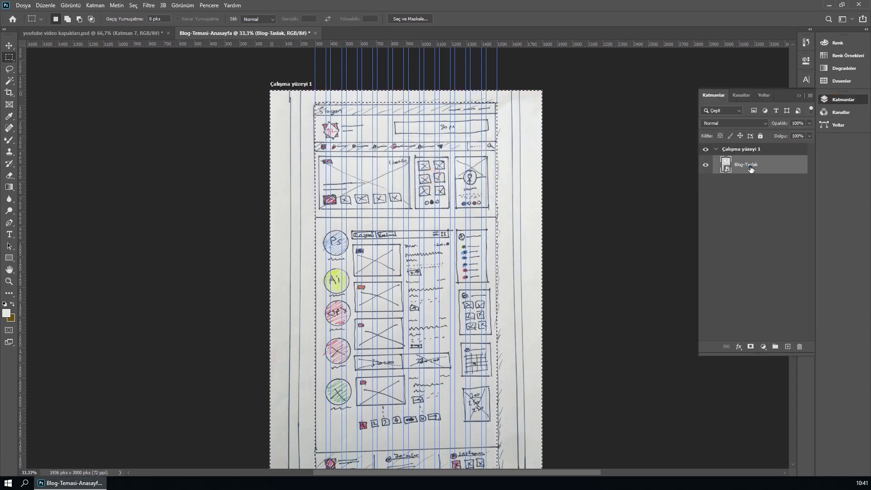
{"action": "right_click", "coordinate": [751, 168]}
{"action": "left_click", "coordinate": [780, 252]}
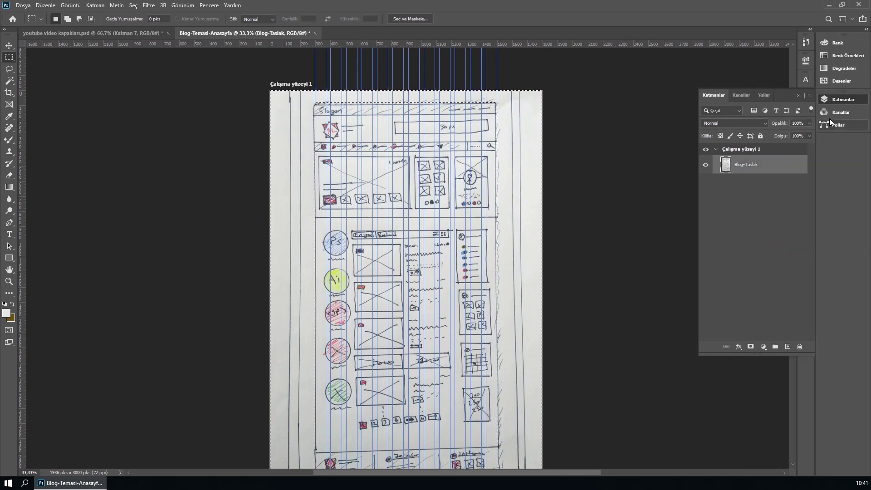
{"action": "key", "text": "Delete"}
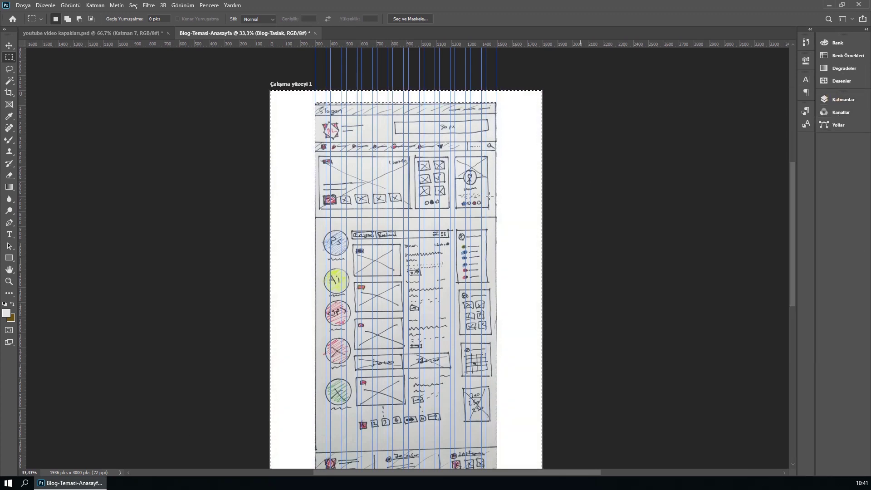
{"action": "key", "text": "ctrl+d"}
Step: Zoom to 100% on the Slogan header and Lock All on Blog-Taslak
{"action": "left_click", "coordinate": [9, 45]}
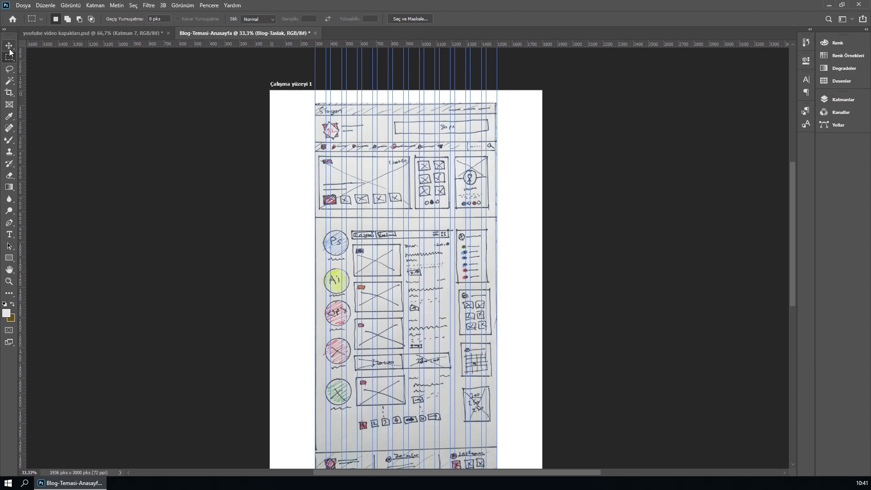
{"action": "left_click_drag", "start_coordinate": [432, 325], "coordinate": [428, 381]}
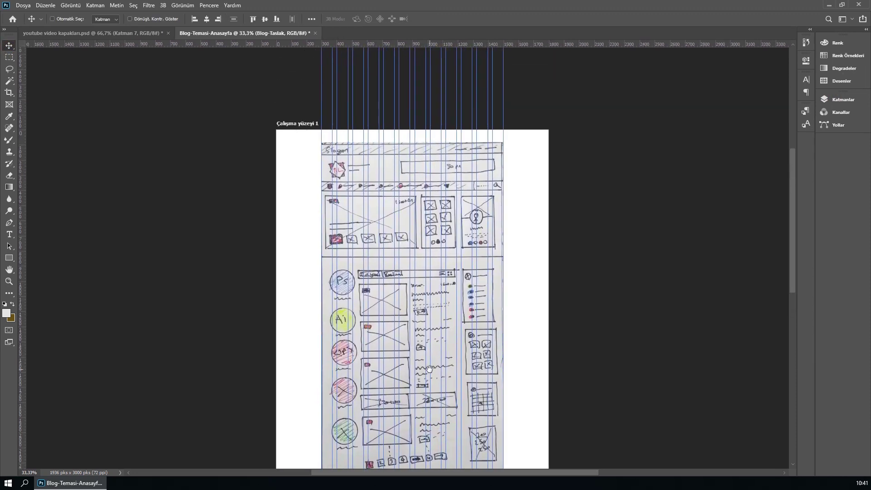
{"action": "key", "text": "ctrl+1"}
{"action": "mouse_move", "coordinate": [473, 240]}
{"action": "left_mouse_down"}
{"action": "mouse_move", "coordinate": [457, 340]}
{"action": "mouse_move", "coordinate": [425, 281]}
{"action": "left_mouse_up"}
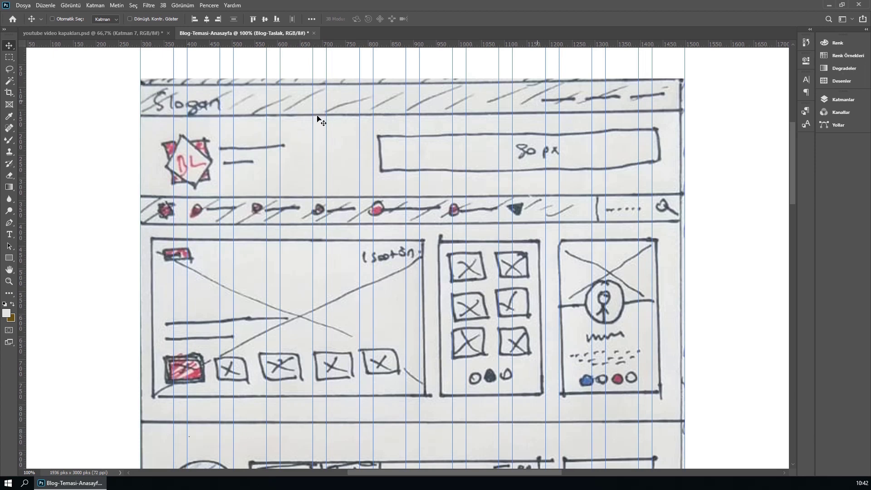
{"action": "left_click", "coordinate": [843, 100]}
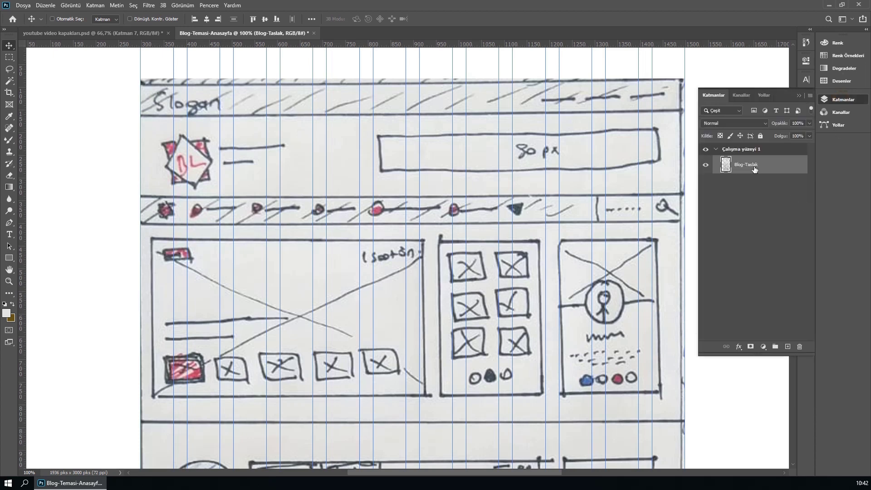
{"action": "left_click", "coordinate": [760, 136]}
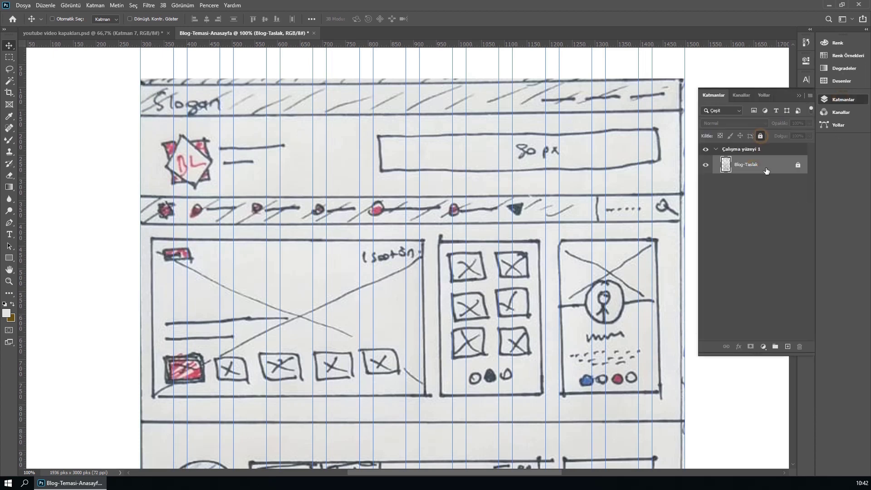
{"action": "left_click", "coordinate": [829, 100]}
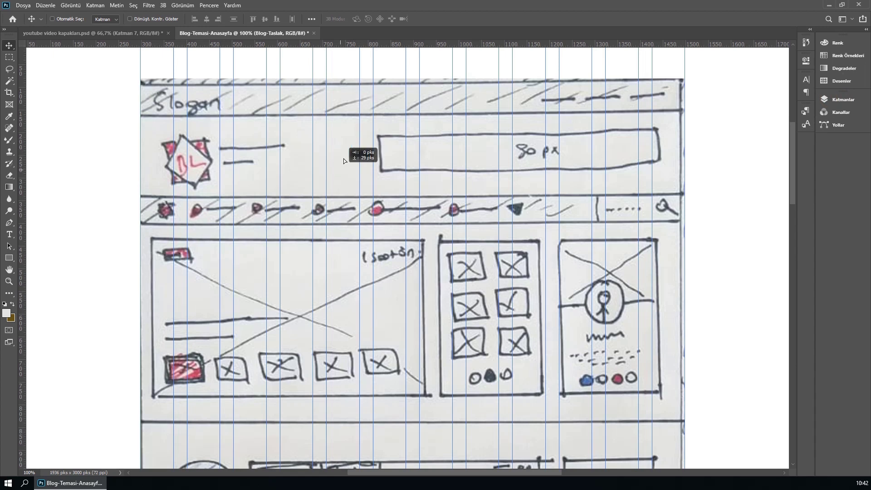
Step: Choose the Rectangle tool with dark grey 393939 as the foreground colour
{"action": "left_click_drag", "start_coordinate": [343, 159], "coordinate": [364, 160]}
{"action": "left_click", "coordinate": [411, 179]}
{"action": "left_click", "coordinate": [10, 258]}
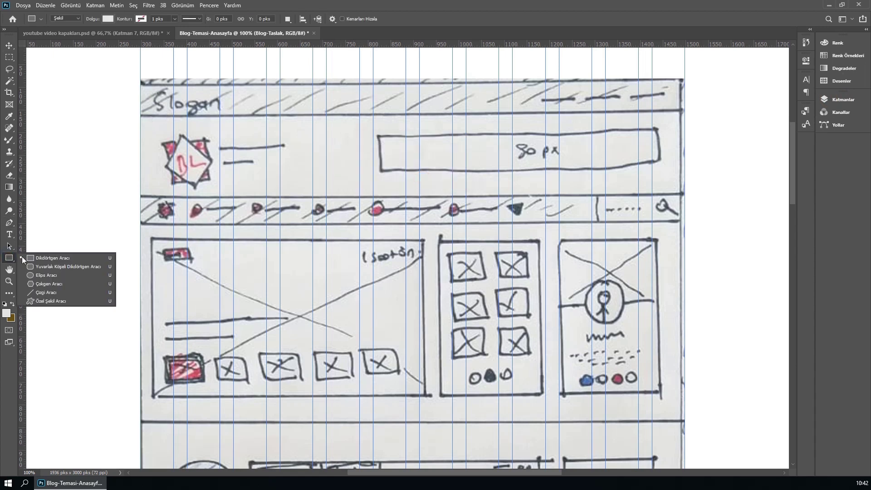
{"action": "left_click", "coordinate": [39, 257]}
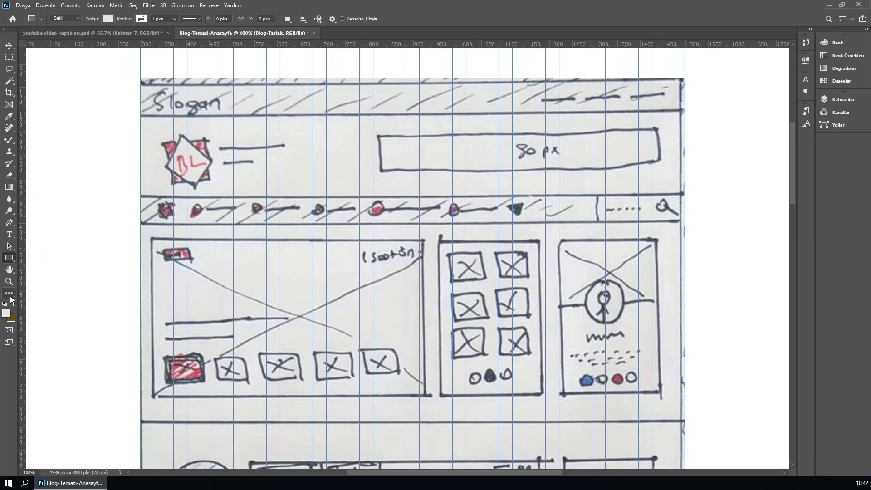
{"action": "key", "text": "i"}
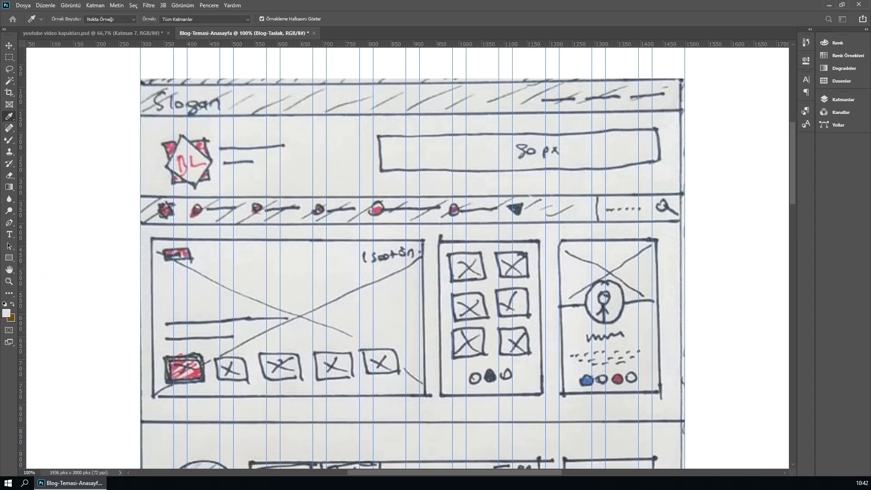
{"action": "left_click", "coordinate": [6, 313]}
{"action": "left_click_drag", "start_coordinate": [359, 252], "coordinate": [301, 276]}
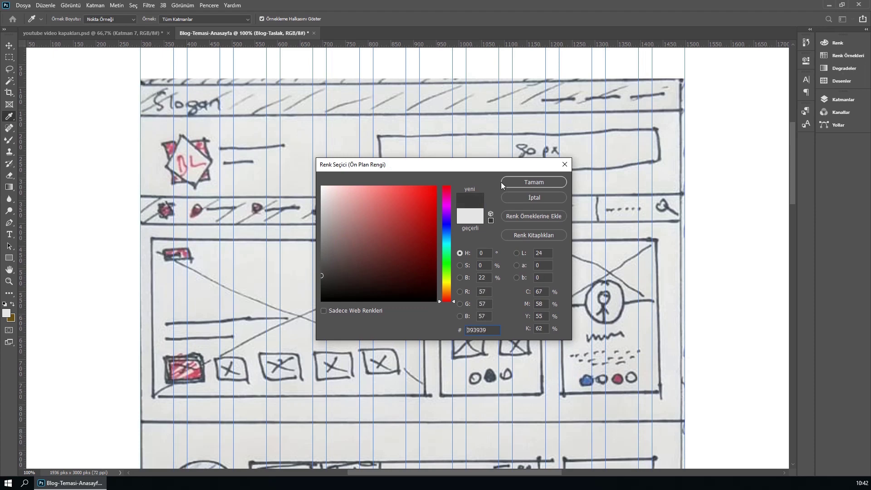
{"action": "left_click", "coordinate": [523, 182]}
Step: Draw the dark header bar across the sketch top and nudge it down 16 px
{"action": "key", "text": "u"}
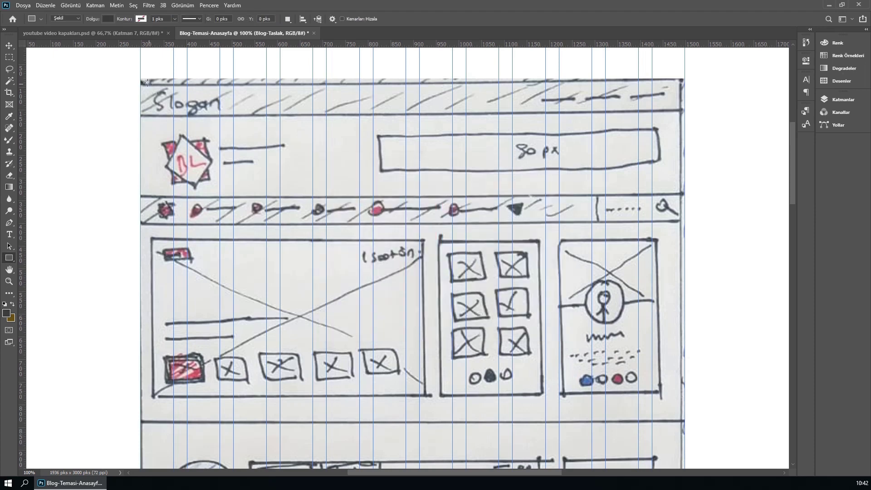
{"action": "left_click_drag", "start_coordinate": [140, 79], "coordinate": [684, 108]}
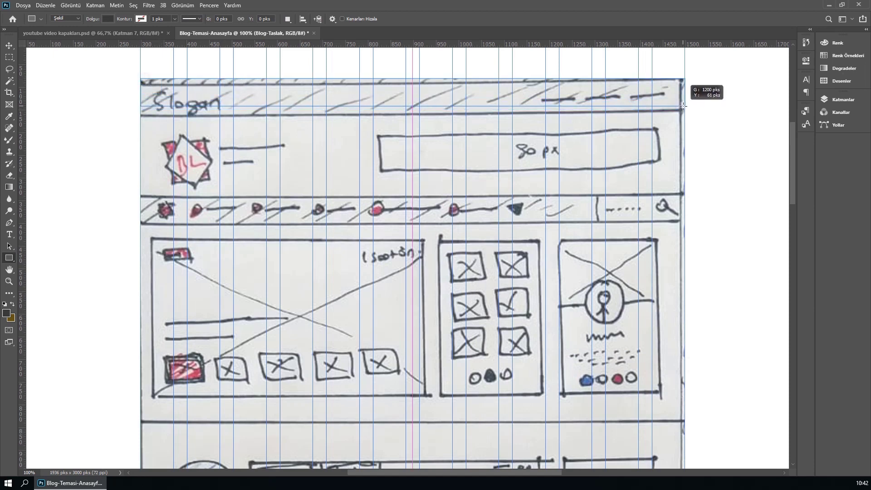
{"action": "key", "text": "v"}
{"action": "left_click_drag", "start_coordinate": [536, 91], "coordinate": [536, 95]}
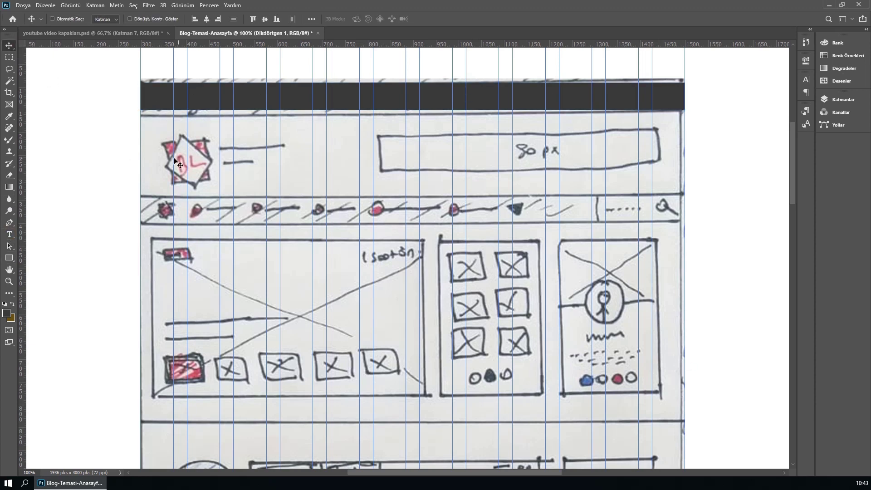
Step: Draw a white-filled rectangle over the logo row below the dark bar
{"action": "key", "text": "u"}
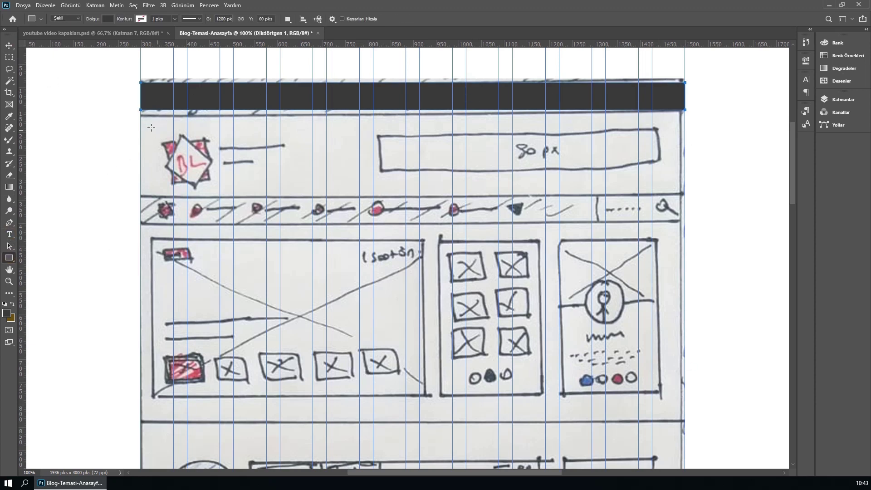
{"action": "left_click_drag", "start_coordinate": [141, 110], "coordinate": [684, 195]}
{"action": "left_click", "coordinate": [842, 99]}
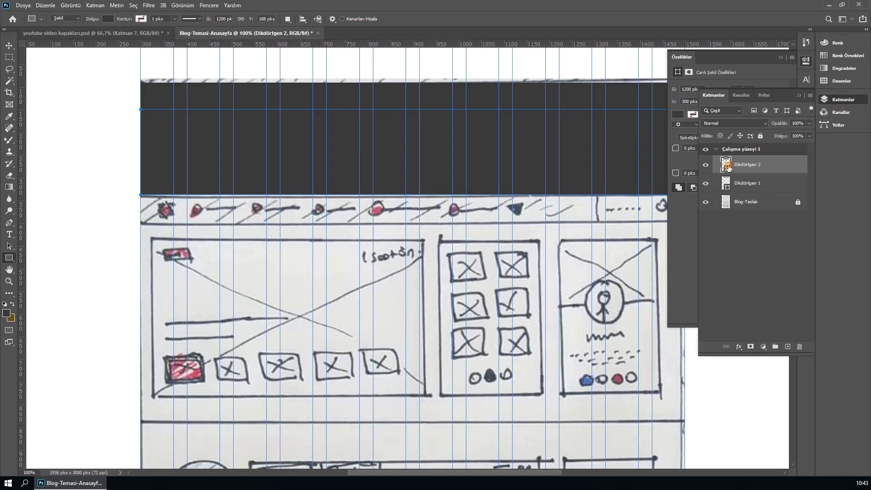
{"action": "double_click", "coordinate": [726, 164]}
{"action": "left_click", "coordinate": [323, 172]}
{"action": "left_click", "coordinate": [530, 184]}
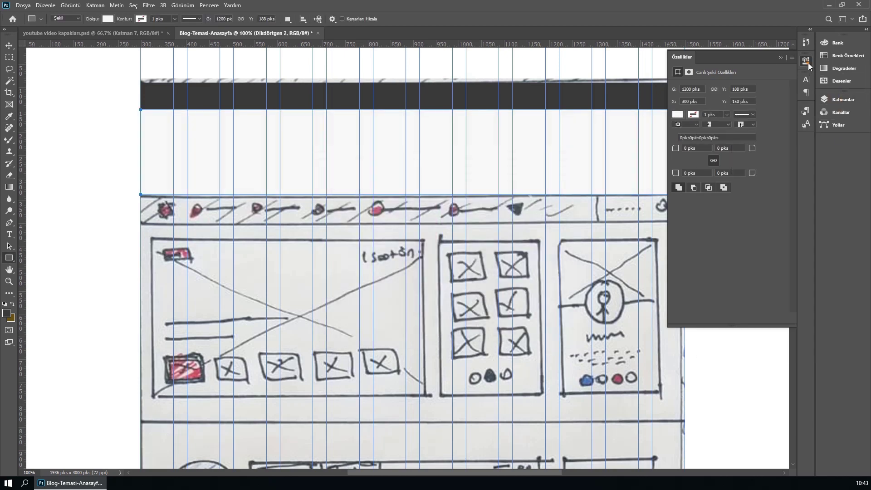
Step: Copy the dark bar down onto the menu row and group the copy
{"action": "left_click", "coordinate": [9, 46]}
{"action": "left_click", "coordinate": [843, 99]}
{"action": "left_click", "coordinate": [765, 188]}
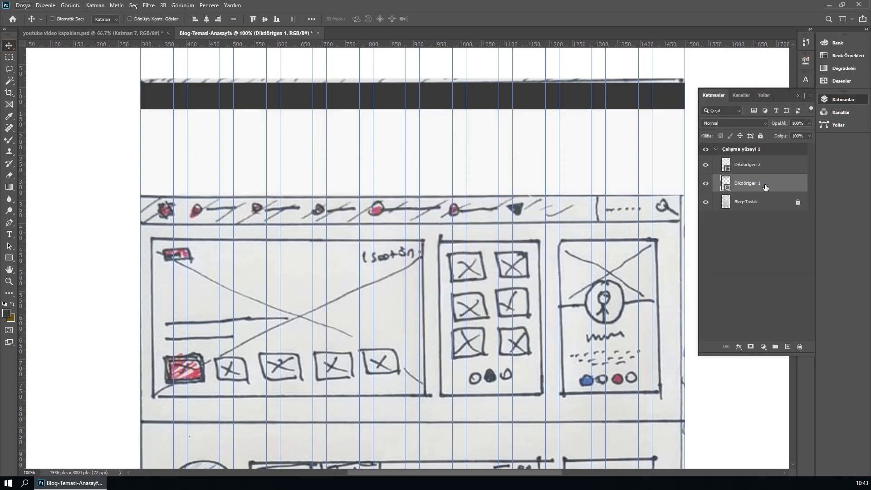
{"action": "left_click_drag", "start_coordinate": [431, 101], "coordinate": [429, 217], "text": "alt"}
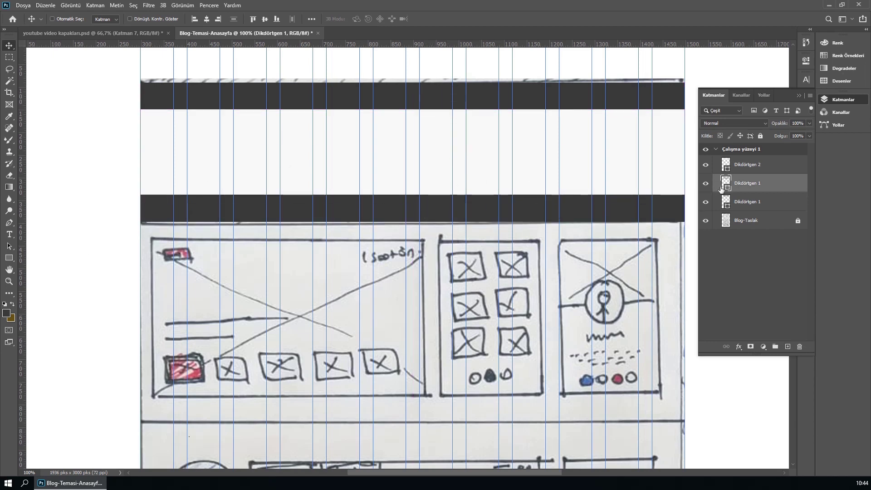
{"action": "scroll", "coordinate": [300, 317], "scroll_direction": "up", "scroll_amount": 1}
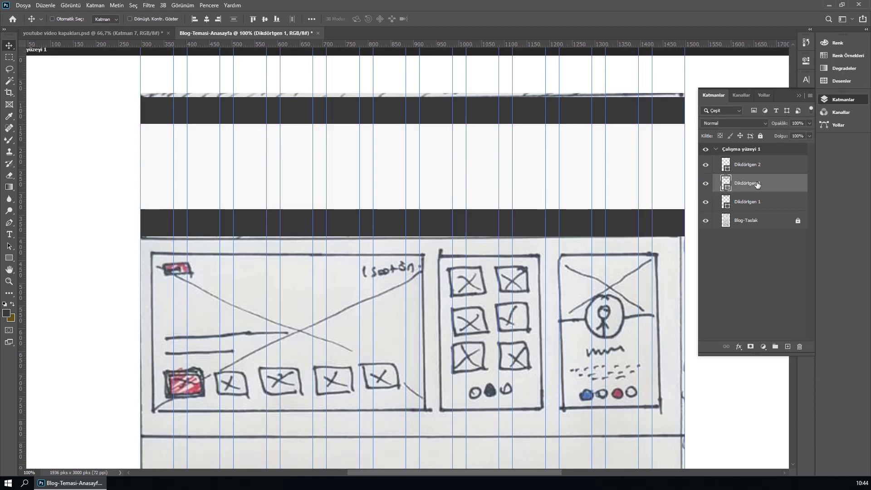
{"action": "key", "text": "ctrl+g"}
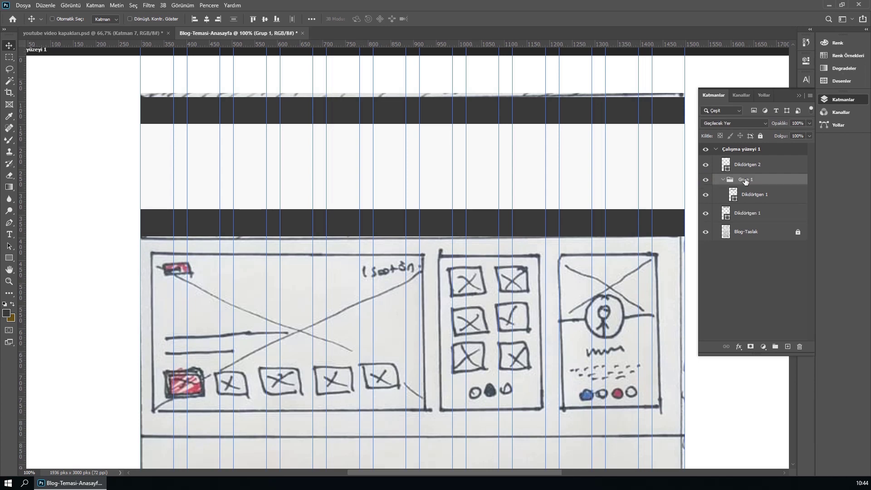
Step: Rename the copied menu-bar group to Anamenu
{"action": "key", "text": "ctrl"}
{"action": "left_click", "coordinate": [746, 195]}
{"action": "double_click", "coordinate": [745, 179]}
{"action": "left_click", "coordinate": [701, 196]}
{"action": "left_click", "coordinate": [701, 195]}
{"action": "type", "text": "u"}
{"action": "key", "text": "Return"}
Step: Group the white logo-row rectangle and name the group Logobar
{"action": "left_click", "coordinate": [741, 164]}
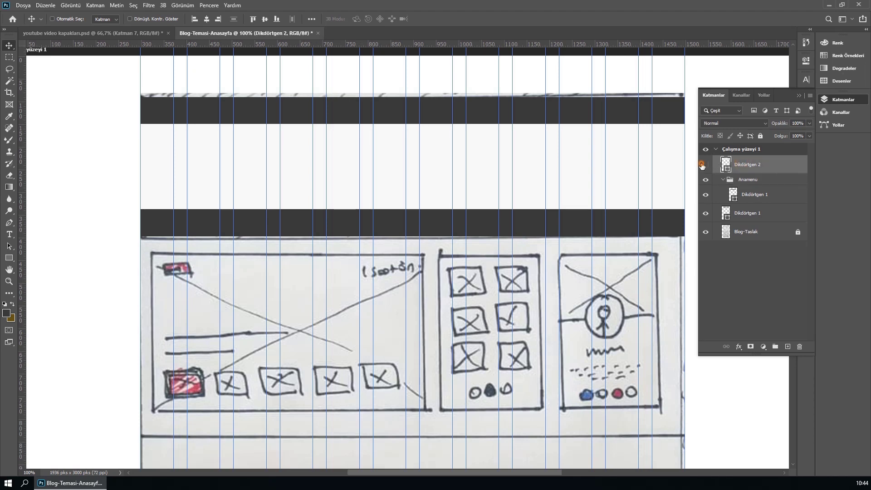
{"action": "left_click", "coordinate": [705, 164]}
{"action": "key", "text": "ctrl+g"}
{"action": "double_click", "coordinate": [743, 161]}
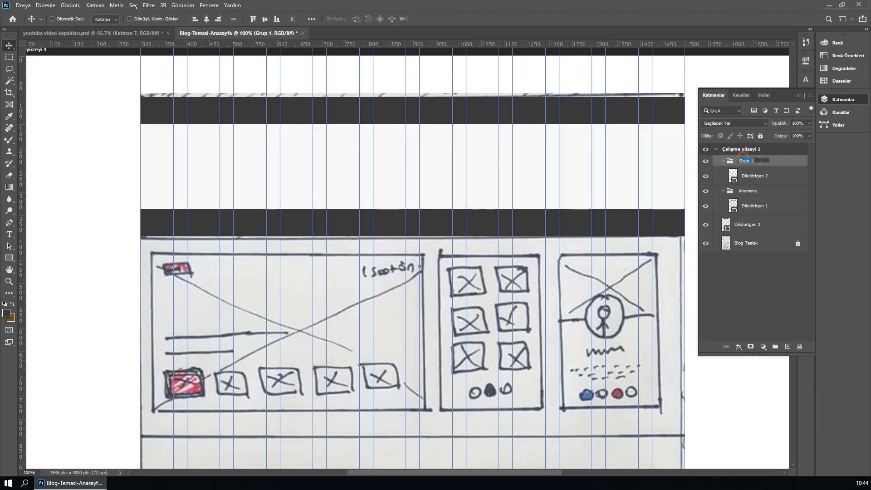
{"action": "type", "text": "Logobar"}
{"action": "key", "text": "Return"}
Step: Group the top dark bar as Ustmenu and move it to the top of the stack
{"action": "left_click", "coordinate": [748, 225]}
{"action": "key", "text": "ctrl+g"}
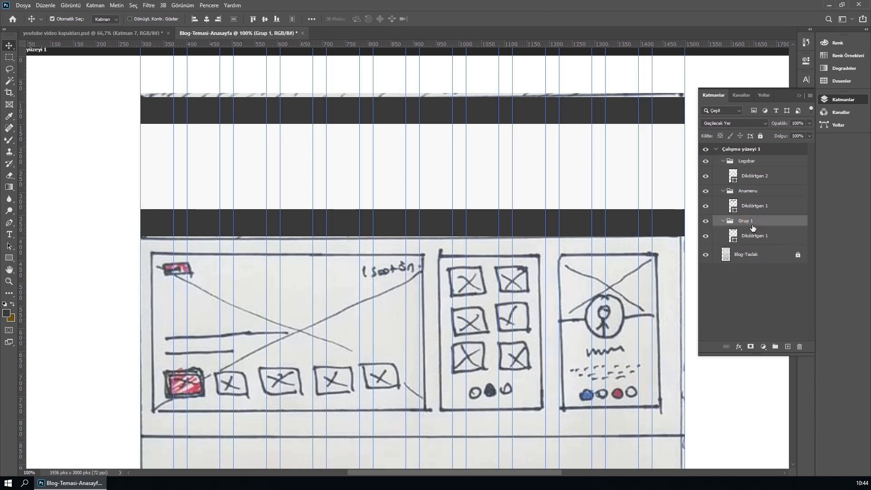
{"action": "double_click", "coordinate": [747, 222]}
{"action": "type", "text": "Ustmen"}
{"action": "type", "text": "u"}
{"action": "key", "text": "Return"}
{"action": "left_click_drag", "start_coordinate": [756, 224], "coordinate": [749, 155]}
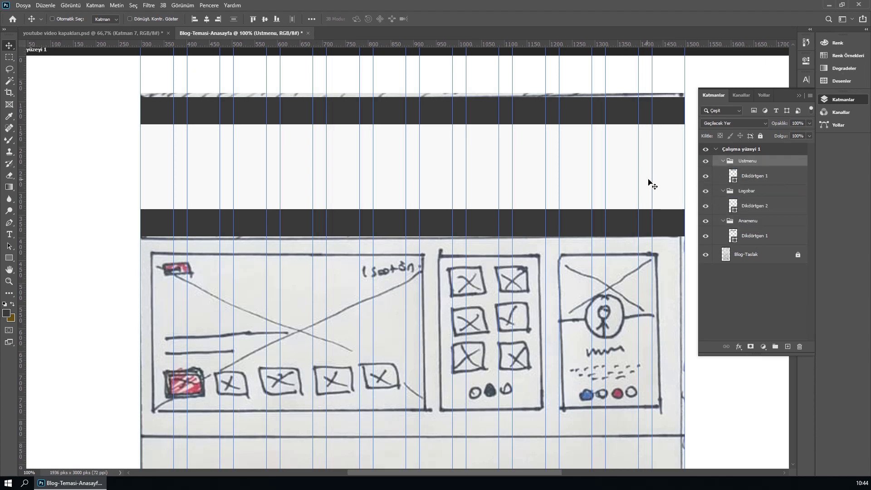
{"action": "left_click", "coordinate": [752, 175]}
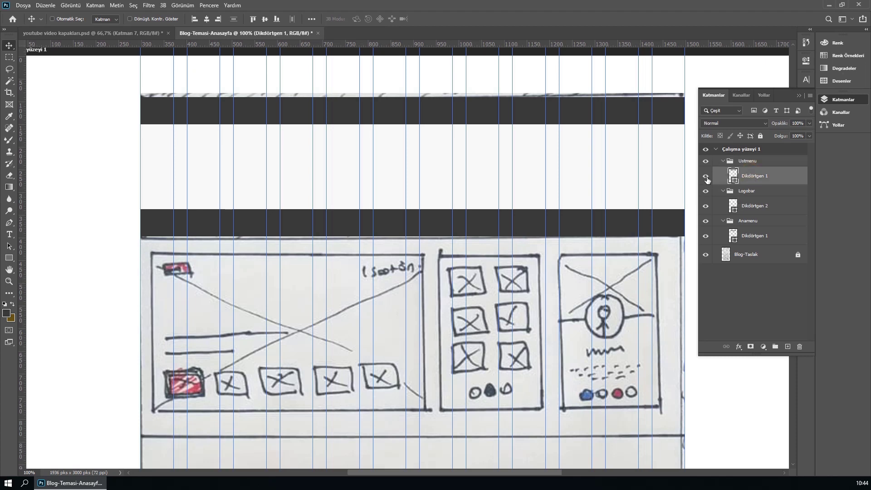
{"action": "left_click", "coordinate": [706, 176]}
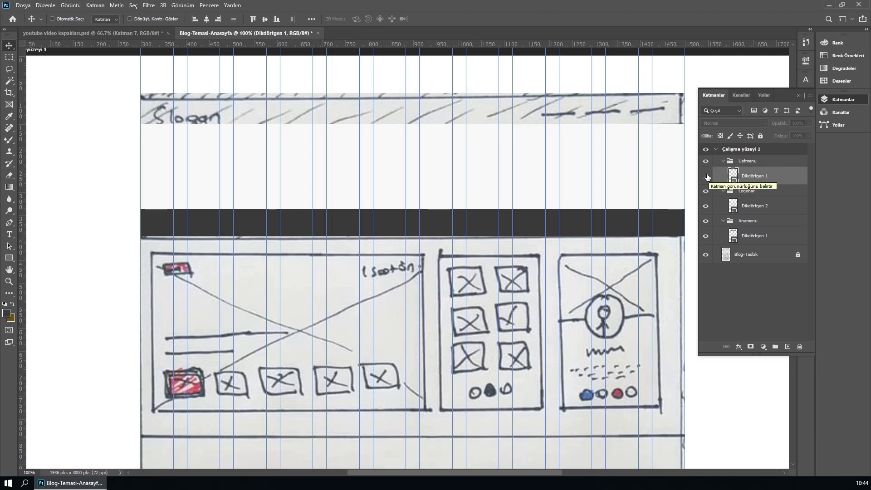
{"action": "left_click", "coordinate": [706, 176]}
Step: Set up the Type tool with #f8f8f8 light grey, Open Sans Regular, 14 pt
{"action": "left_click", "coordinate": [9, 234]}
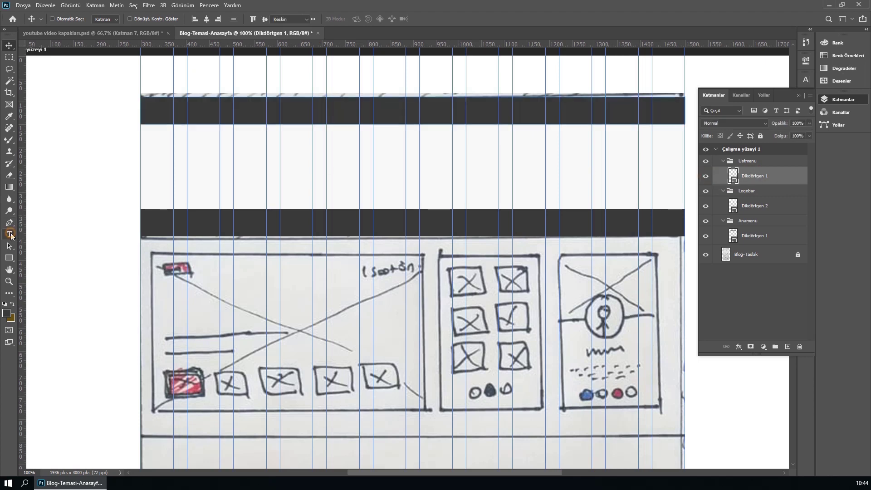
{"action": "left_click", "coordinate": [358, 19]}
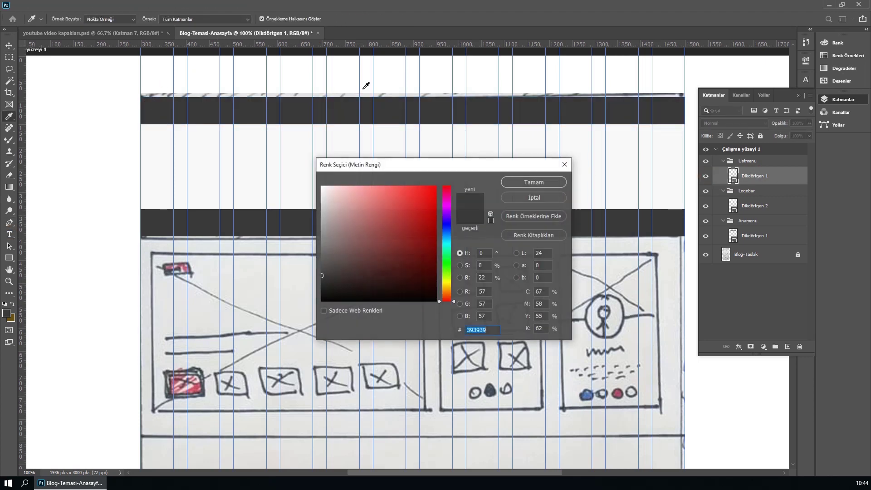
{"action": "left_click", "coordinate": [208, 167]}
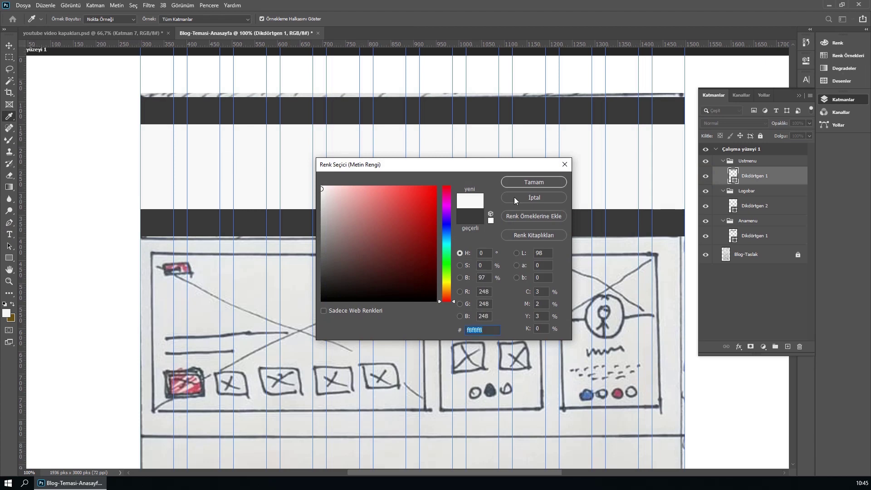
{"action": "left_click", "coordinate": [533, 182]}
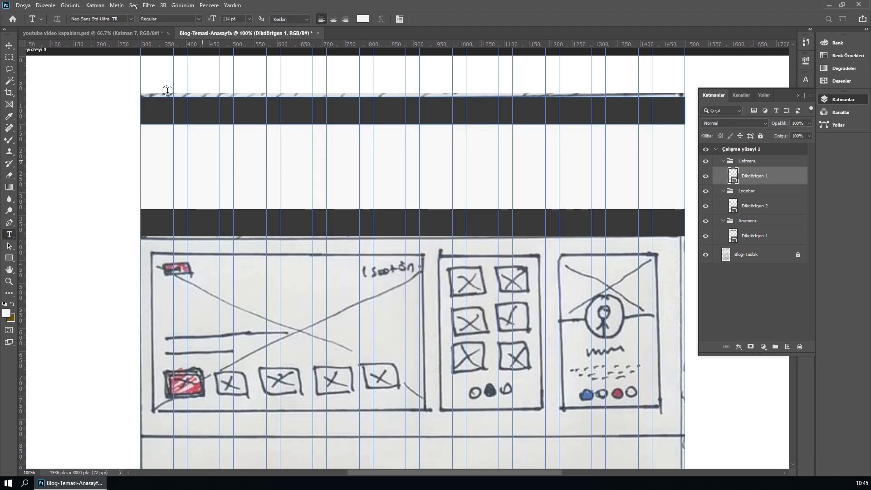
{"action": "left_click", "coordinate": [248, 18]}
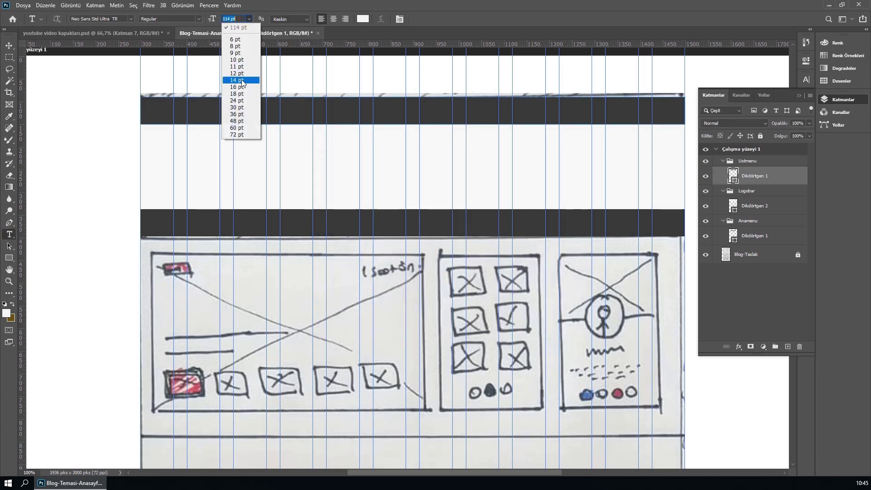
{"action": "left_click", "coordinate": [239, 81]}
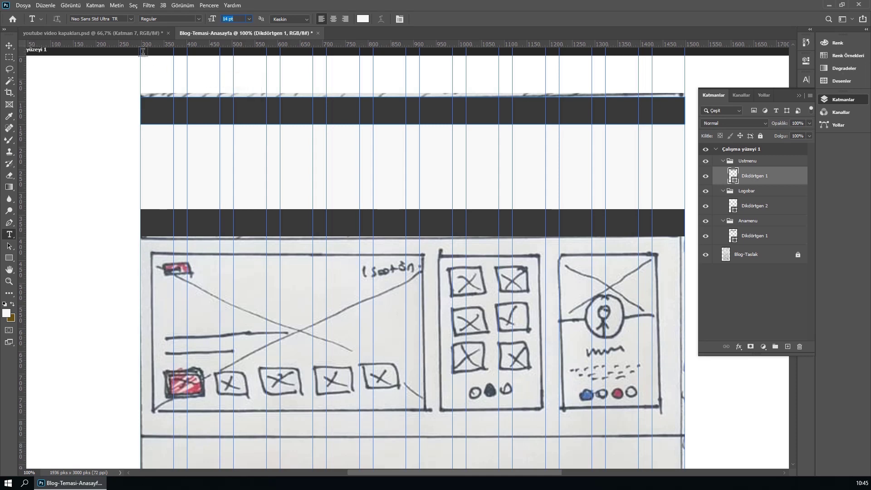
{"action": "left_click", "coordinate": [131, 18]}
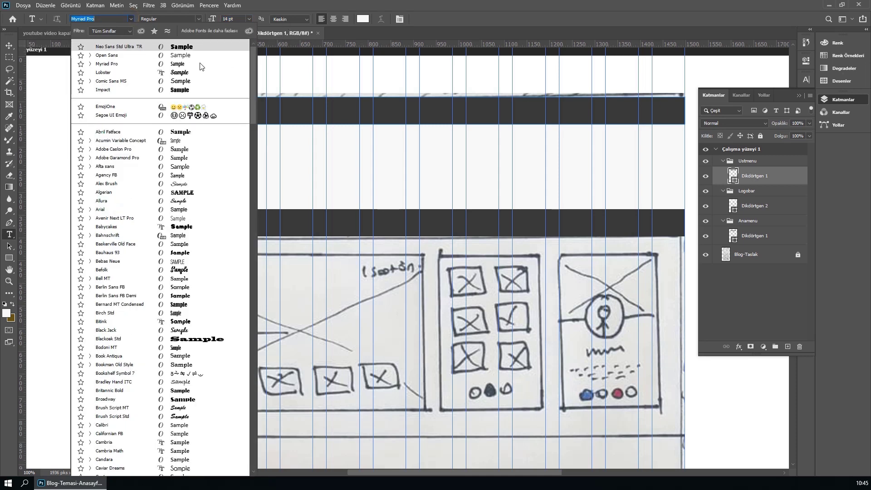
{"action": "left_click", "coordinate": [116, 55]}
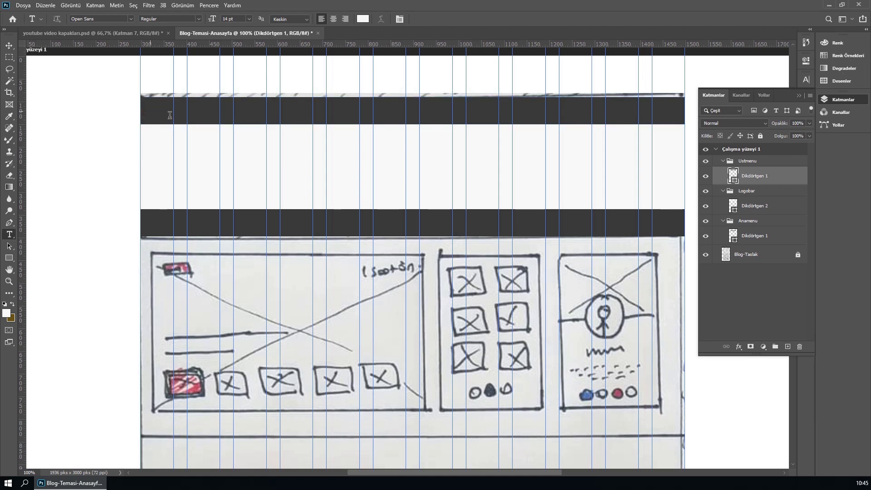
Step: Try starting header text on the top bar, then discard the placeholder attempts
{"action": "left_click", "coordinate": [150, 110]}
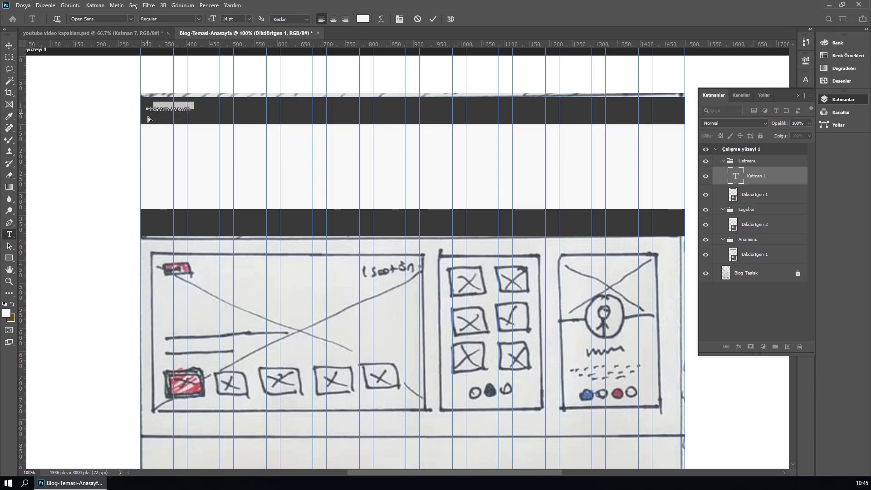
{"action": "left_click_drag", "start_coordinate": [148, 110], "coordinate": [151, 109]}
{"action": "left_click", "coordinate": [417, 19]}
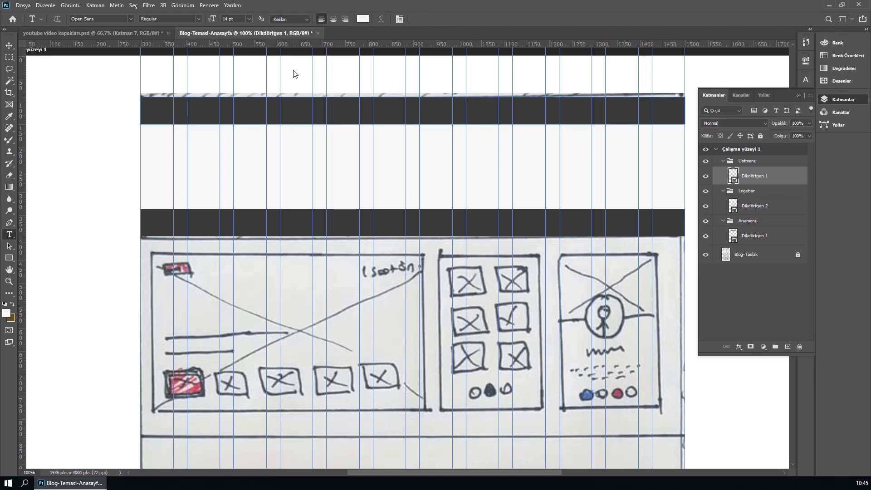
{"action": "left_click", "coordinate": [161, 112]}
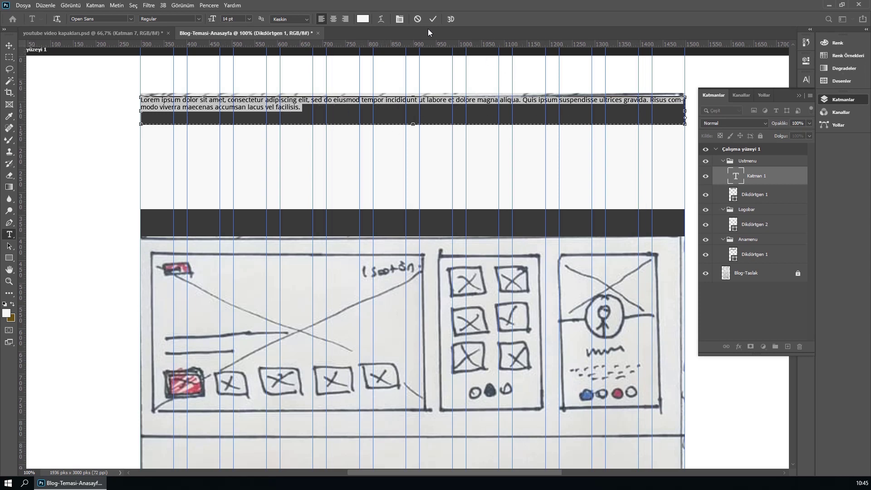
{"action": "left_click", "coordinate": [417, 19]}
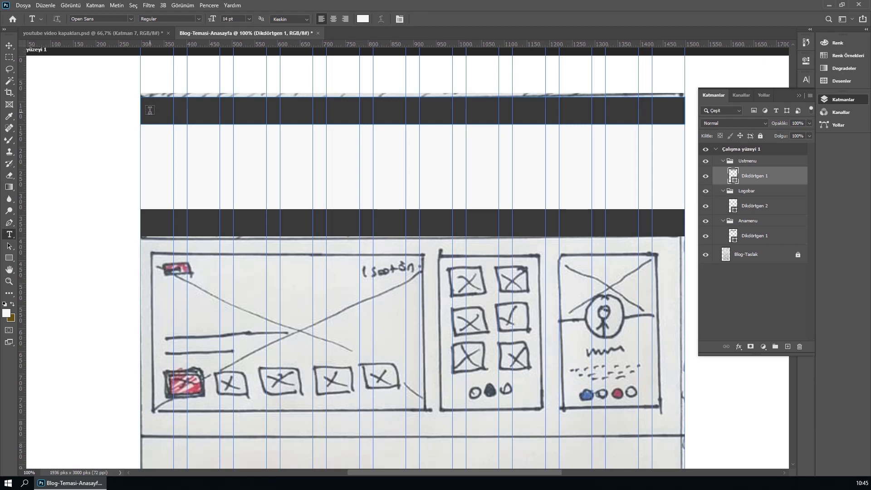
Step: Type 'Hazır Temalar Blog Sitesi' at the left of the top bar and commit it
{"action": "left_click", "coordinate": [151, 111]}
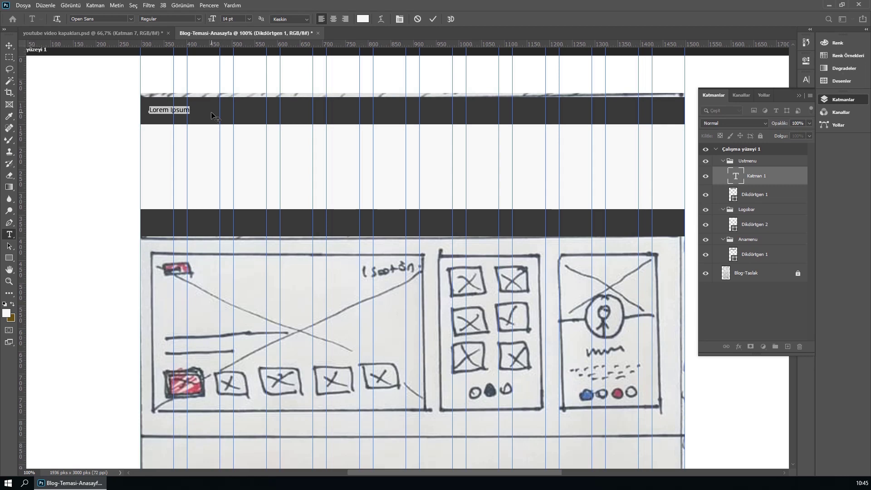
{"action": "key", "text": "BackSpace"}
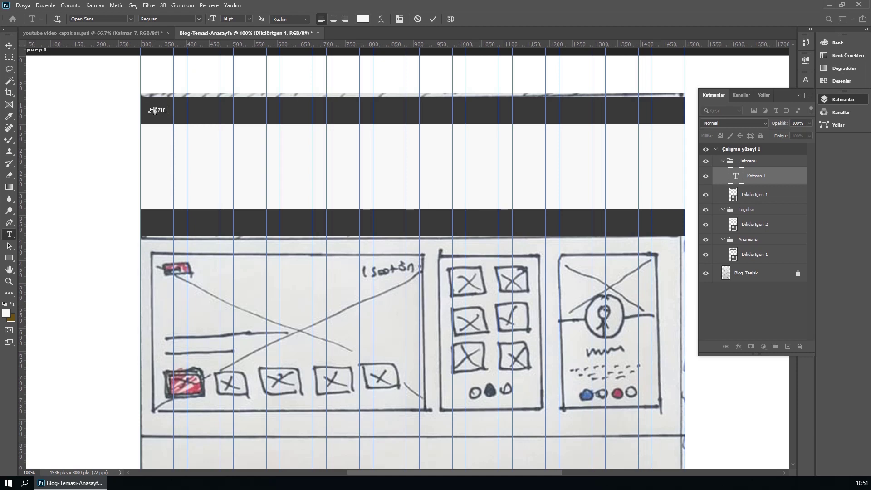
{"action": "type", "text": " Temalar"}
{"action": "type", "text": " R"}
{"action": "key", "text": "ctrl+Return"}
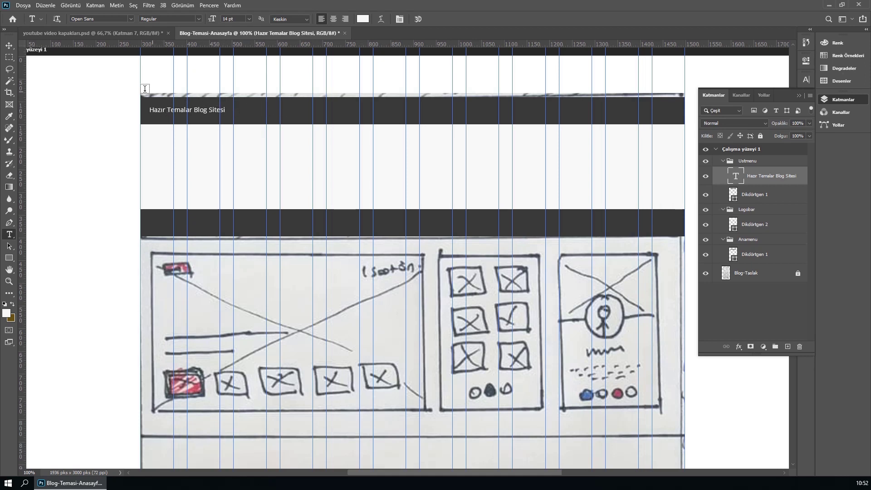
Step: Add 'Hakkımda Referanslar İletişim' at the top bar's right end and nudge it into place
{"action": "left_click", "coordinate": [10, 47]}
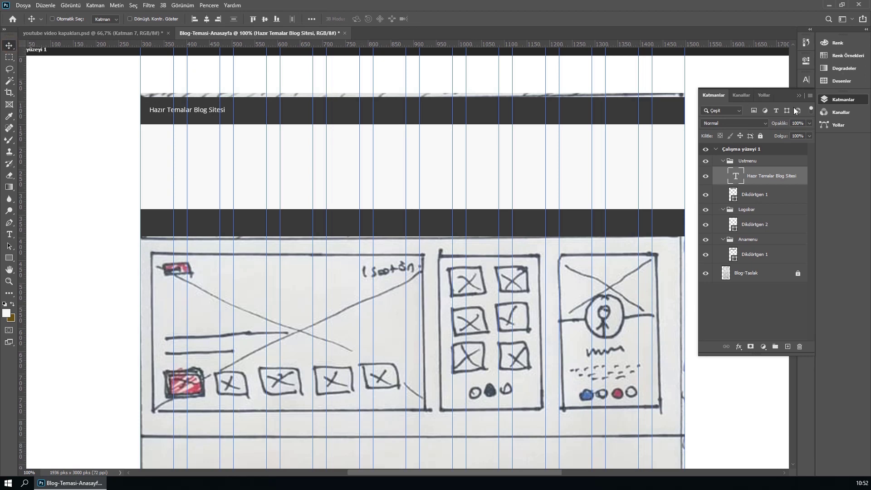
{"action": "left_click", "coordinate": [843, 100]}
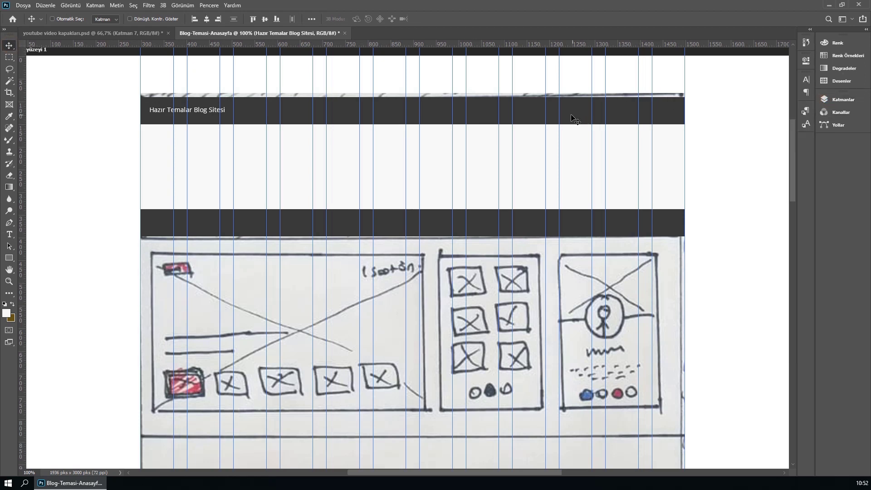
{"action": "left_click", "coordinate": [9, 234]}
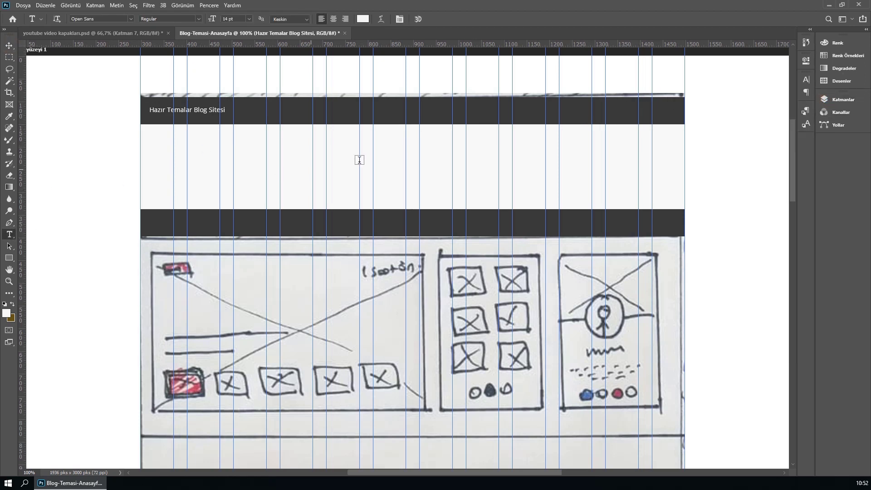
{"action": "left_click", "coordinate": [550, 110]}
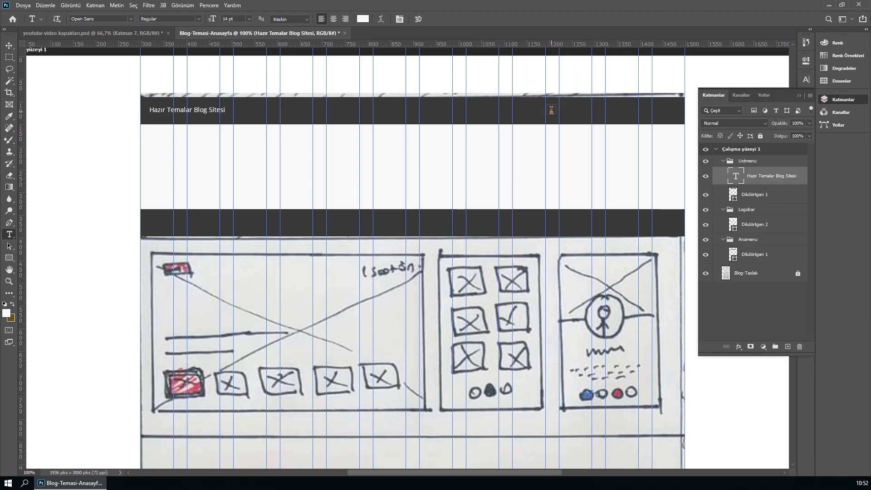
{"action": "type", "text": "Hakkımda      Referanslar"}
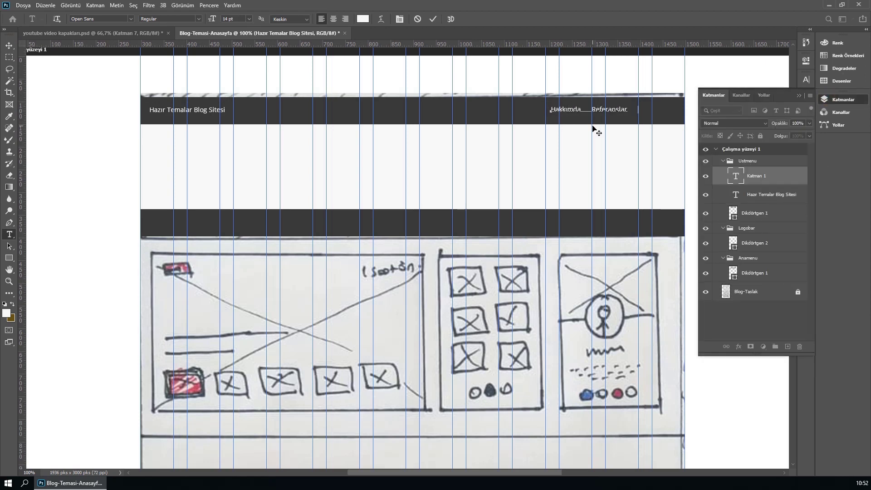
{"action": "type", "text": "İletişim"}
{"action": "left_click", "coordinate": [433, 19]}
{"action": "key", "text": "v"}
{"action": "left_click_drag", "start_coordinate": [624, 109], "coordinate": [624, 110]}
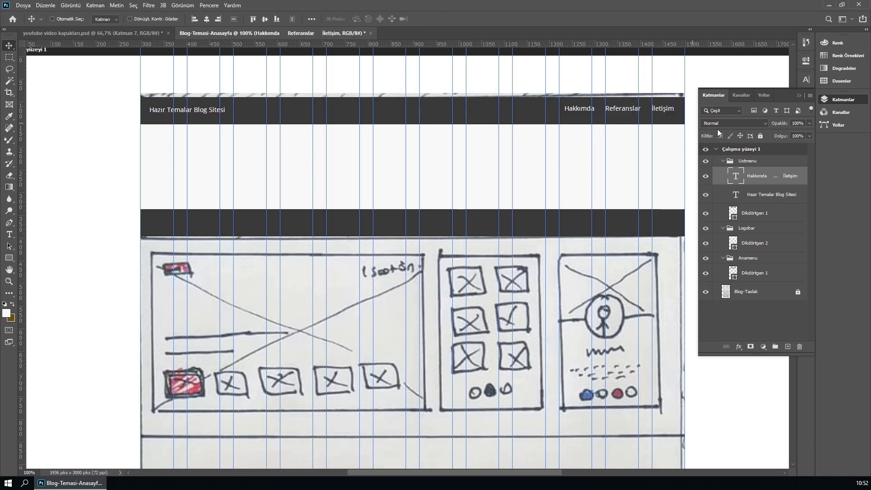
{"action": "double_click", "coordinate": [709, 215]}
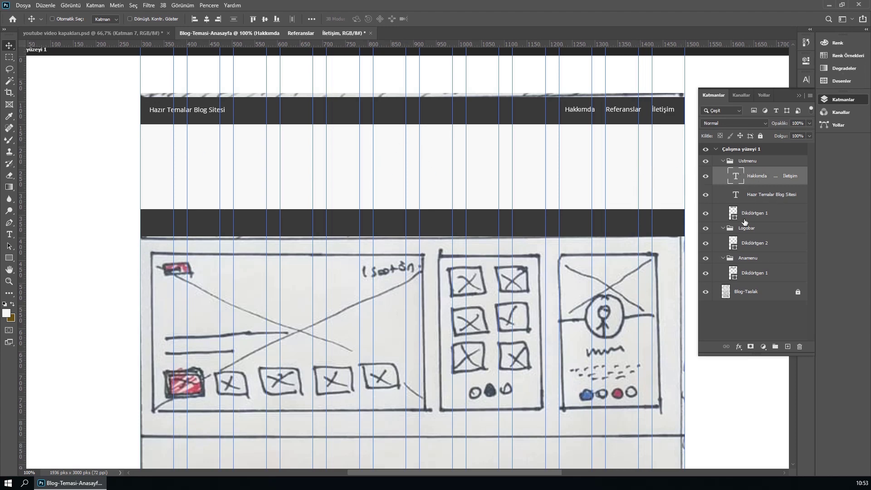
Step: Draw a 102 px dark grey square at the logo bar's left and rotate it 45° into a diamond
{"action": "left_click", "coordinate": [753, 244]}
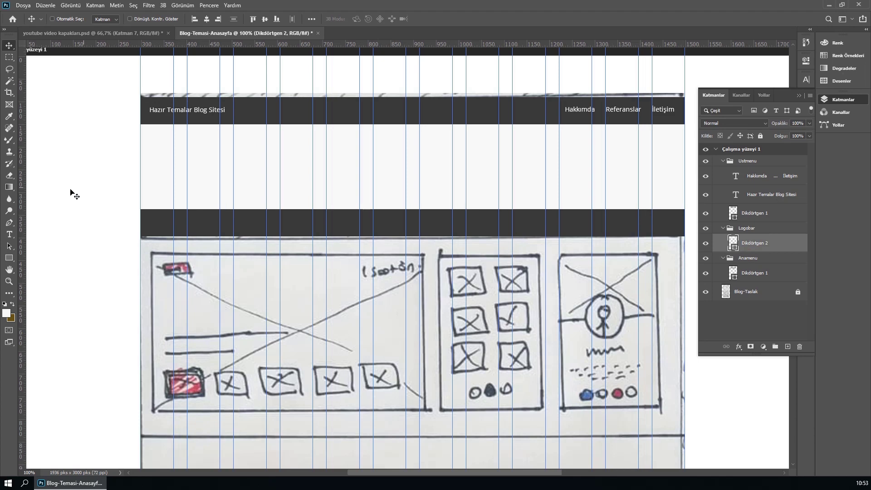
{"action": "left_click", "coordinate": [9, 258]}
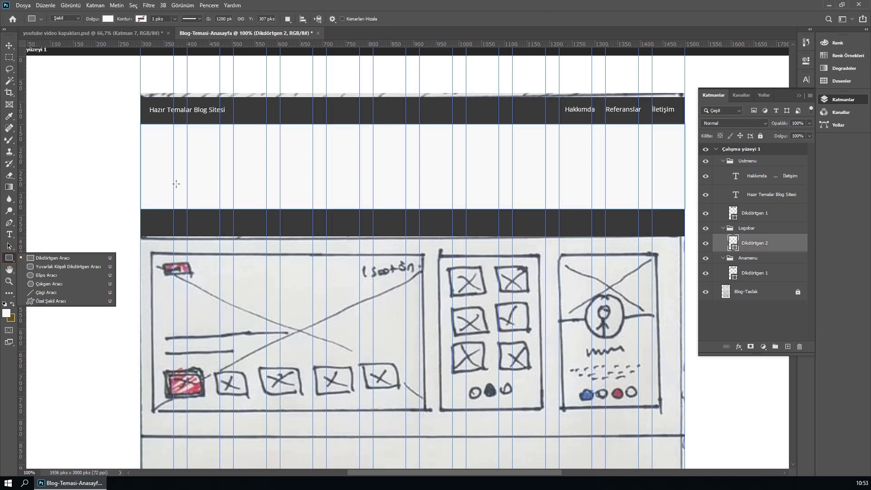
{"action": "left_click", "coordinate": [52, 258]}
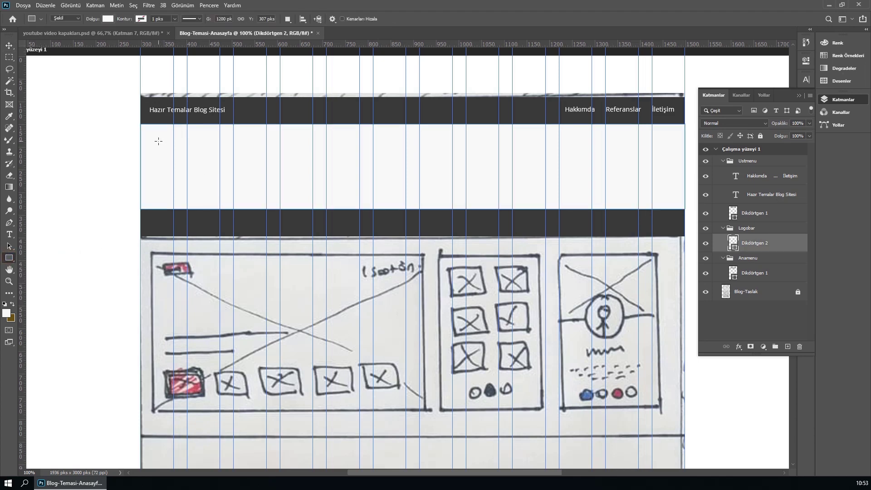
{"action": "left_click_drag", "start_coordinate": [158, 141], "coordinate": [213, 187]}
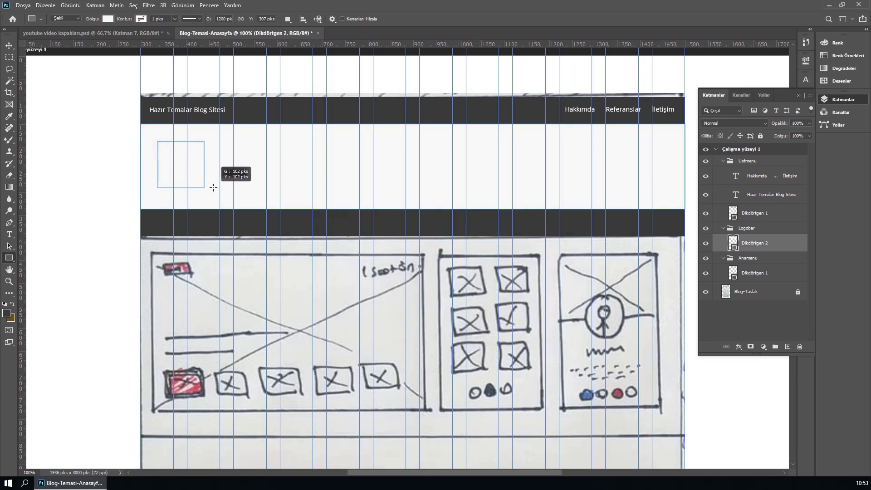
{"action": "double_click", "coordinate": [733, 243]}
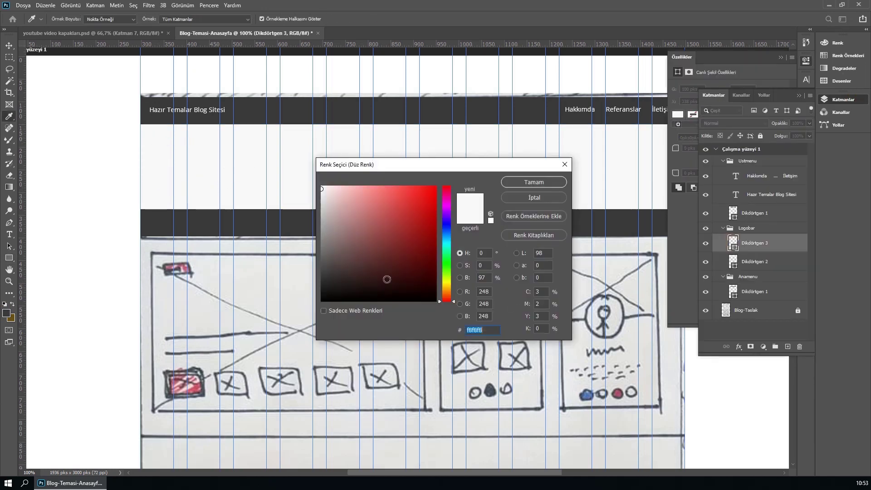
{"action": "left_click", "coordinate": [387, 279]}
{"action": "key", "text": "Return"}
{"action": "key", "text": "ctrl+t"}
{"action": "mouse_move", "coordinate": [233, 181]}
{"action": "left_mouse_down"}
{"action": "mouse_move", "coordinate": [213, 222]}
{"action": "mouse_move", "coordinate": [180, 204]}
{"action": "left_mouse_up"}
{"action": "key", "text": "Return"}
Step: Duplicate the diamond and make the back square a lighter grey
{"action": "key", "text": "ctrl+z"}
{"action": "key", "text": "ctrl+j"}
{"action": "key", "text": "ctrl+t"}
{"action": "key", "text": "Return"}
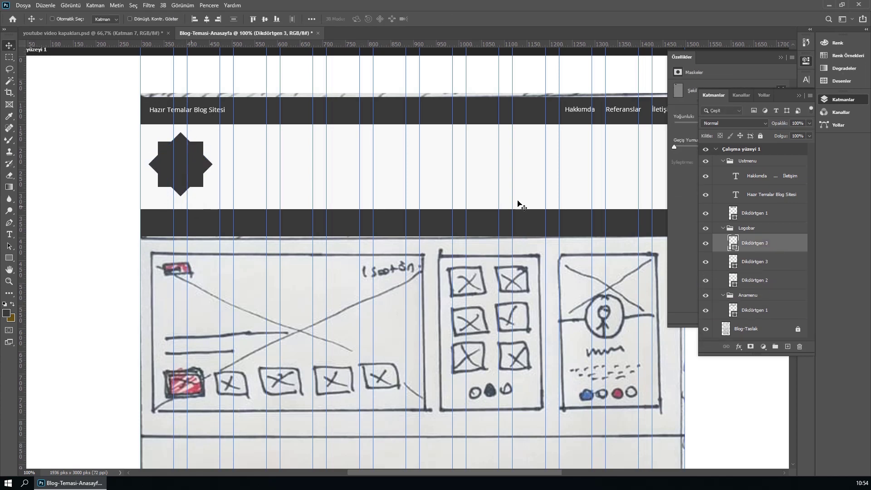
{"action": "double_click", "coordinate": [732, 262]}
{"action": "left_click", "coordinate": [379, 249]}
{"action": "left_click", "coordinate": [525, 181]}
Step: Compare with the sketch, group the two logo shapes and begin renaming the group
{"action": "key", "text": "t"}
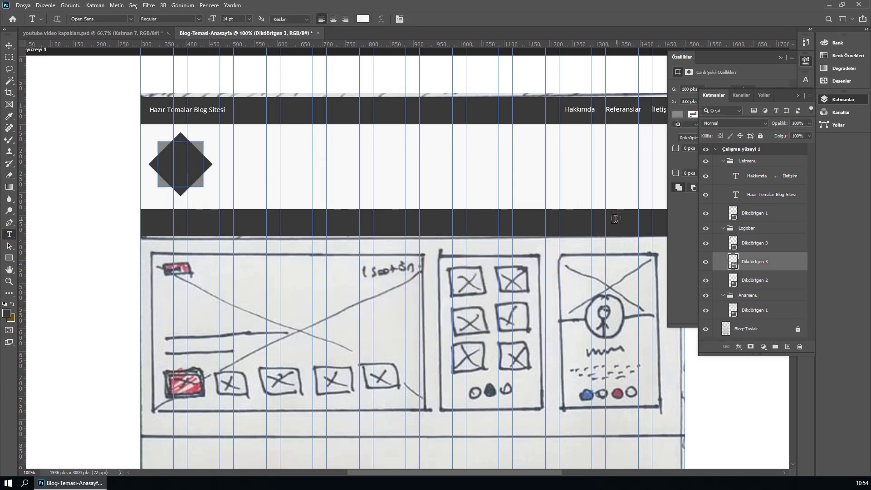
{"action": "left_click", "coordinate": [705, 228]}
{"action": "left_click", "coordinate": [705, 228]}
{"action": "key", "text": "ctrl+g"}
{"action": "double_click", "coordinate": [754, 239]}
Step: Name the group Logo, then type 'Hazır Temalar Blog Wordpress Blog Temaları' beside it in Bold 24 pt
{"action": "type", "text": "Logo"}
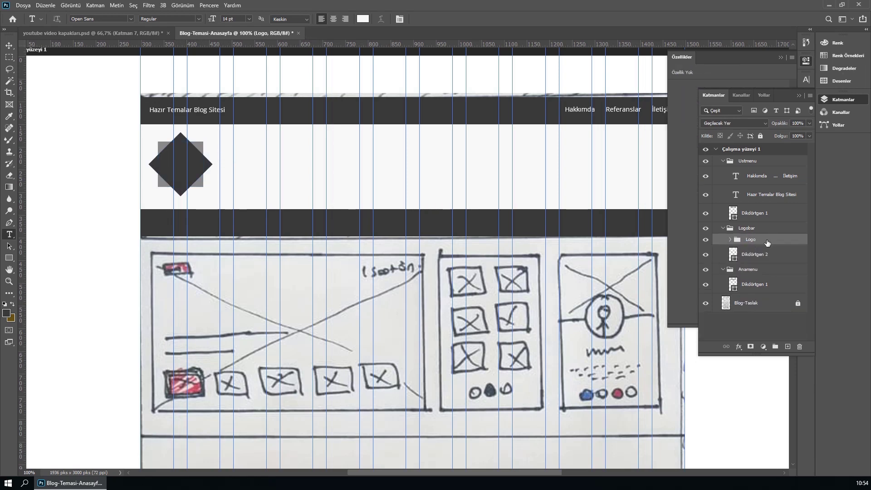
{"action": "key", "text": "Return"}
{"action": "left_click", "coordinate": [220, 165]}
{"action": "left_click", "coordinate": [249, 18]}
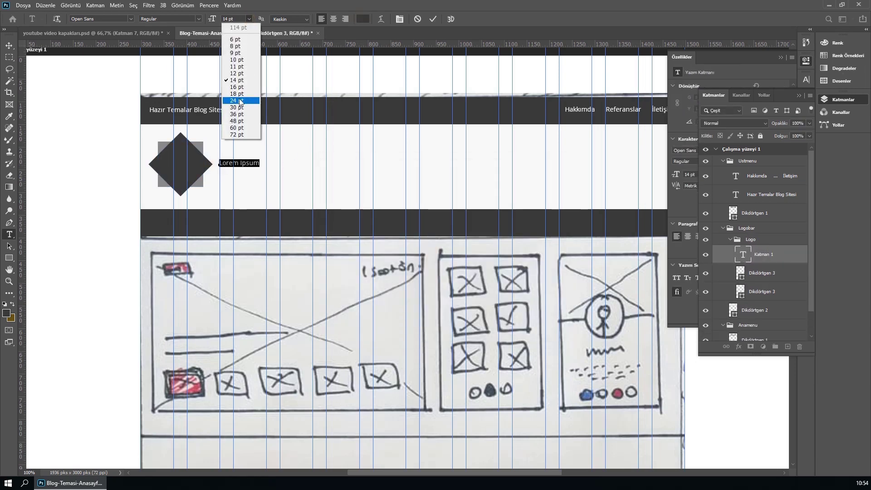
{"action": "left_click", "coordinate": [240, 101]}
{"action": "left_click", "coordinate": [198, 19]}
{"action": "left_click", "coordinate": [181, 73]}
{"action": "type", "text": "Hazır"}
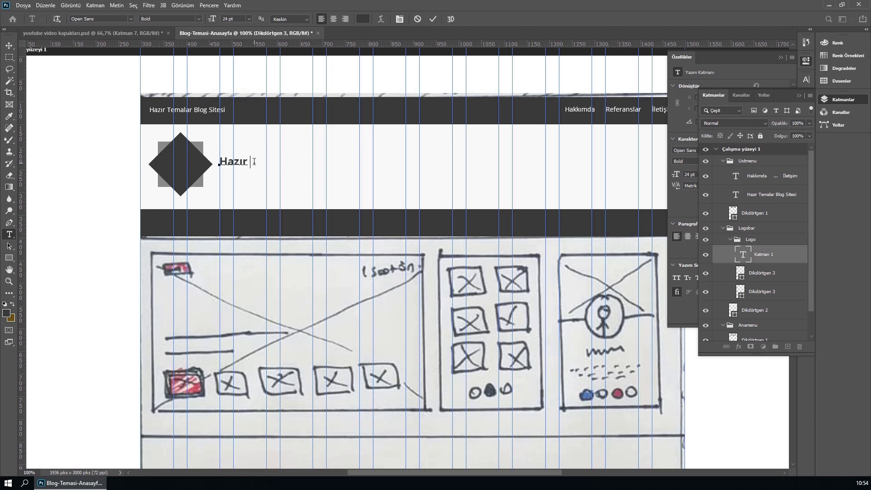
{"action": "type", "text": " Temalar Blog"}
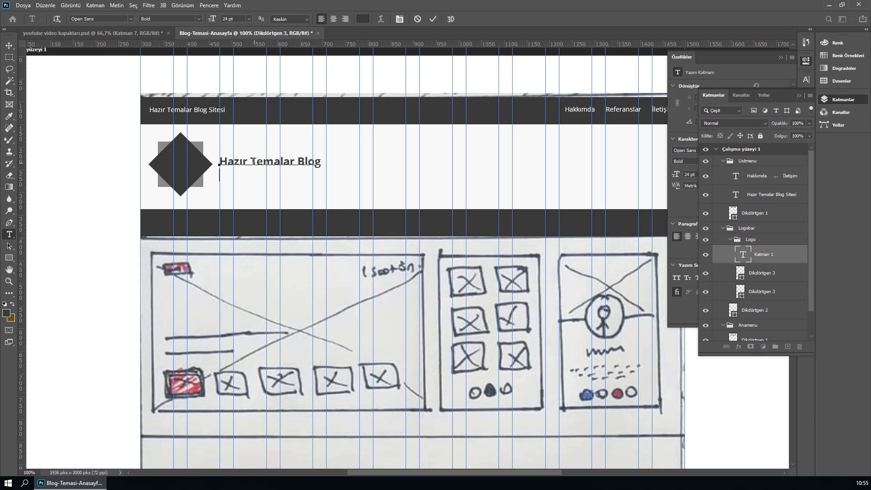
{"action": "type", "text": " Wordpress Blog Temaları"}
Step: Restyle the 'Wordpress Blog Temaları' tagline to Regular 14 pt with 15 pt leading
{"action": "left_click", "coordinate": [280, 175]}
{"action": "type", "text": "Blog"}
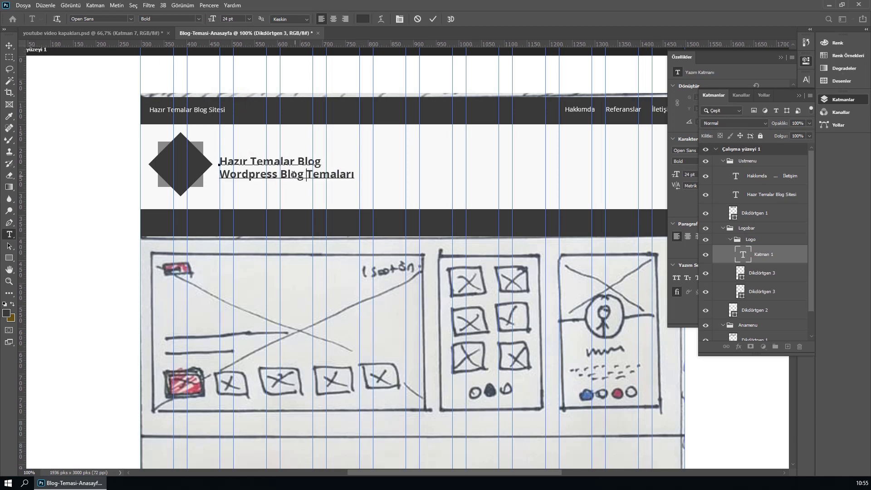
{"action": "left_click_drag", "start_coordinate": [353, 174], "coordinate": [219, 174]}
{"action": "left_click_drag", "start_coordinate": [211, 19], "coordinate": [199, 24]}
{"action": "left_click", "coordinate": [198, 18]}
{"action": "left_click", "coordinate": [154, 46]}
{"action": "type", "text": "14"}
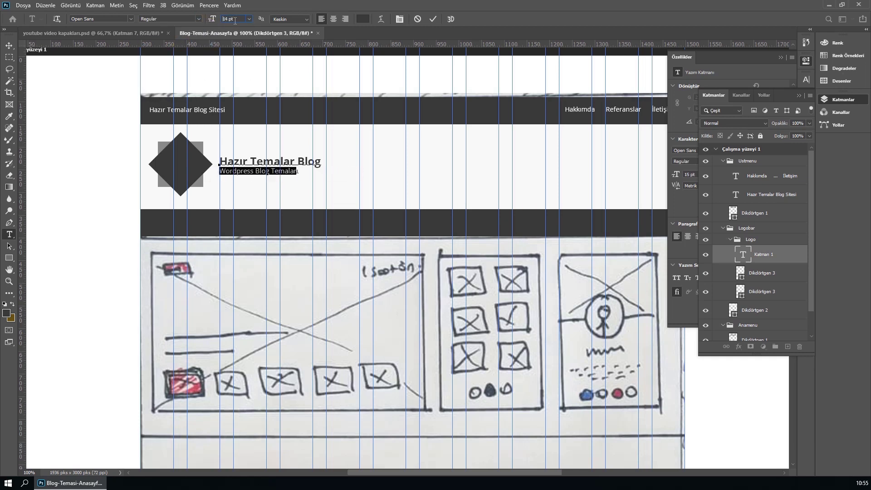
{"action": "left_click", "coordinate": [806, 80]}
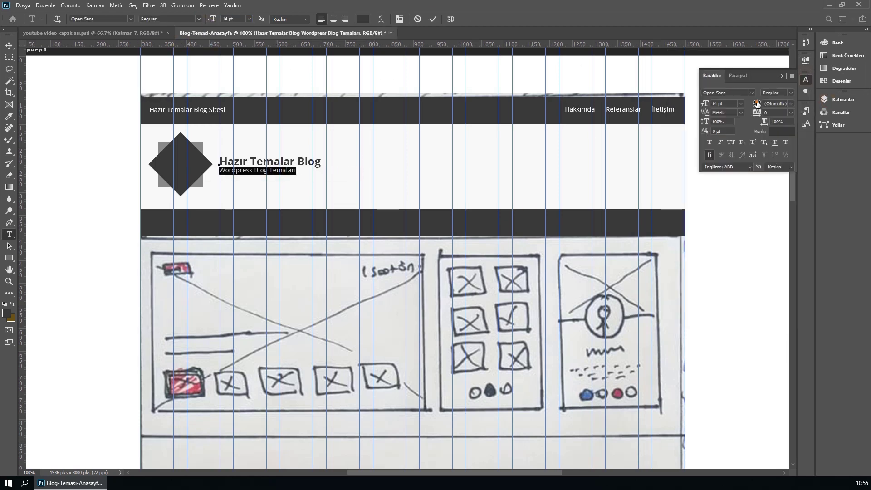
{"action": "left_click_drag", "start_coordinate": [752, 105], "coordinate": [756, 105]}
{"action": "left_click", "coordinate": [9, 45]}
{"action": "left_click", "coordinate": [842, 99]}
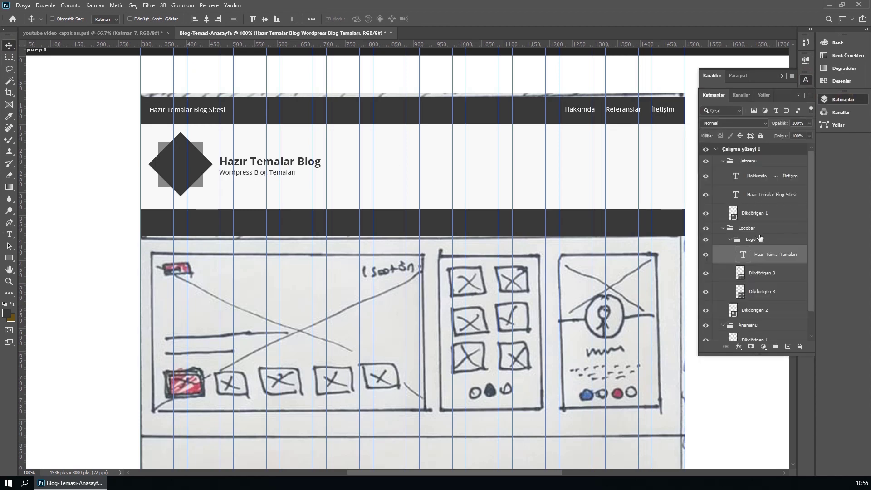
{"action": "left_click", "coordinate": [751, 239]}
{"action": "left_click", "coordinate": [769, 253]}
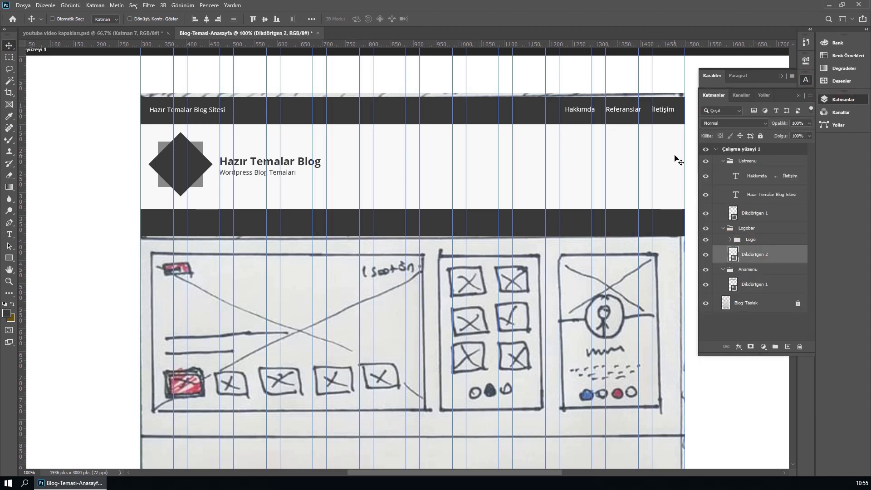
Step: Draw a 728 x 90 banner rectangle on the logo bar's right with a light grey #e0e0e0 fill
{"action": "left_click", "coordinate": [706, 228]}
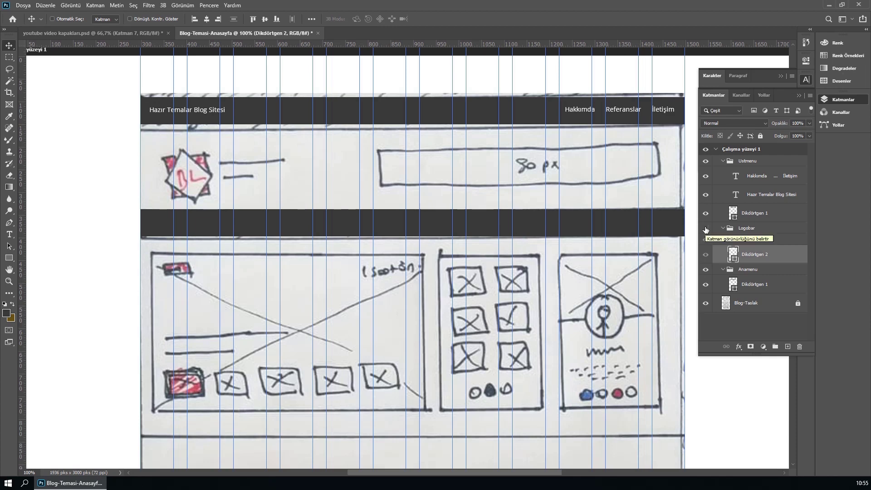
{"action": "left_click", "coordinate": [706, 228]}
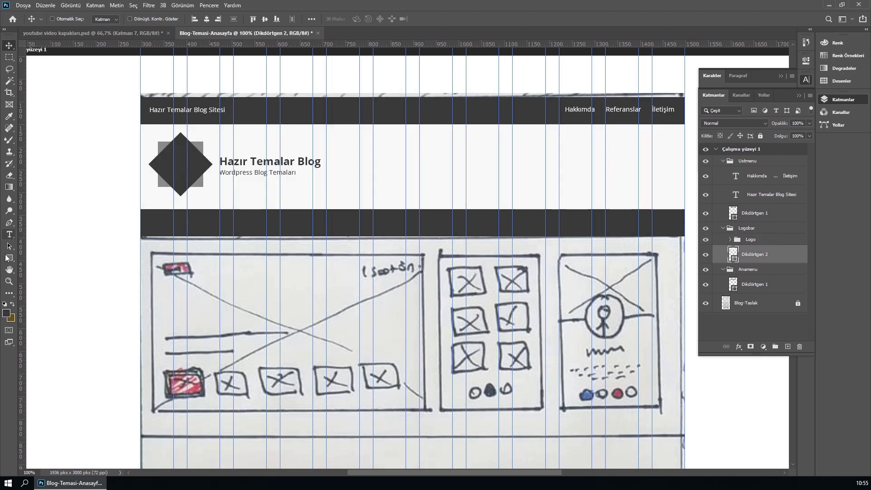
{"action": "left_click", "coordinate": [8, 258]}
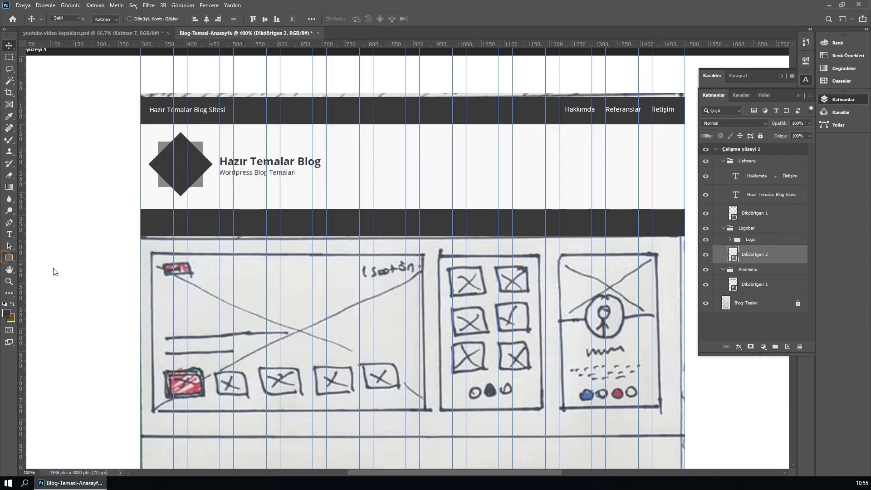
{"action": "left_click", "coordinate": [232, 444]}
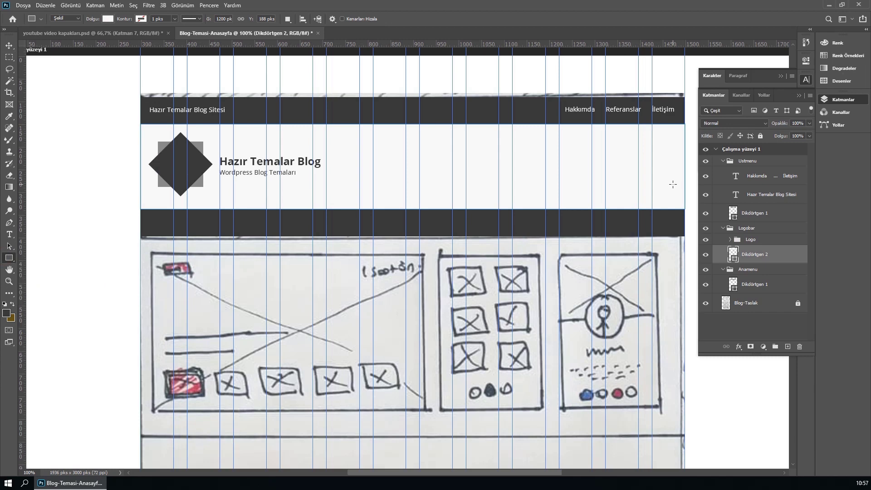
{"action": "left_click_drag", "start_coordinate": [672, 183], "coordinate": [339, 144]}
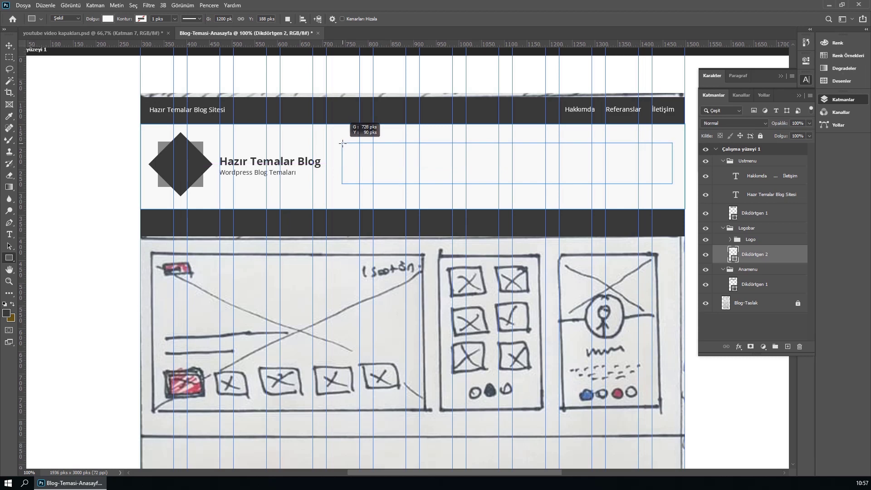
{"action": "left_click_drag", "start_coordinate": [338, 144], "coordinate": [342, 143]}
{"action": "left_click", "coordinate": [842, 99]}
{"action": "left_click", "coordinate": [677, 114]}
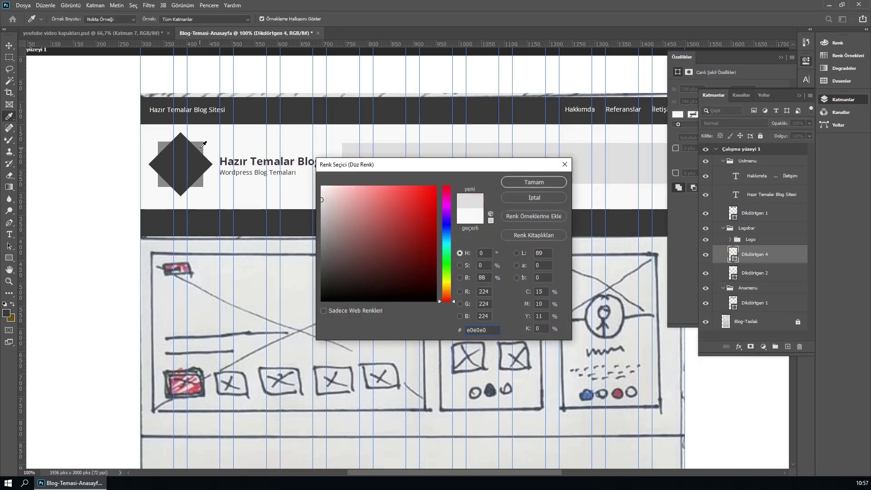
{"action": "left_click", "coordinate": [490, 169]}
Step: Add a '728 x 90' text label centred inside the grey banner
{"action": "key", "text": "t"}
{"action": "left_click", "coordinate": [526, 164]}
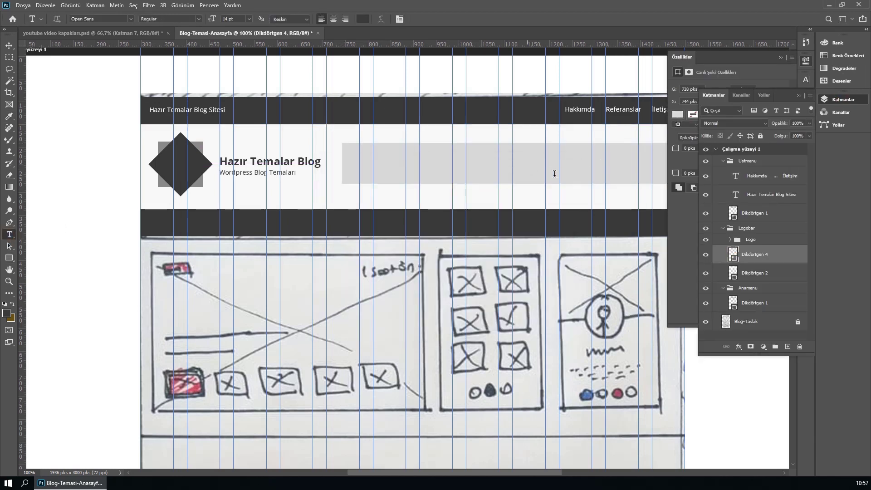
{"action": "type", "text": "779 x 90"}
{"action": "key", "text": "ctrl+Return"}
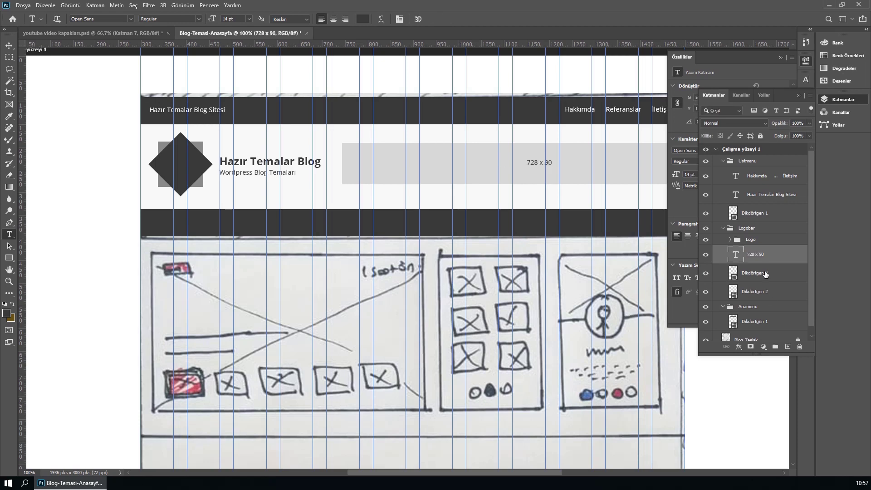
{"action": "left_click", "coordinate": [9, 45]}
{"action": "left_click_drag", "start_coordinate": [536, 167], "coordinate": [497, 168]}
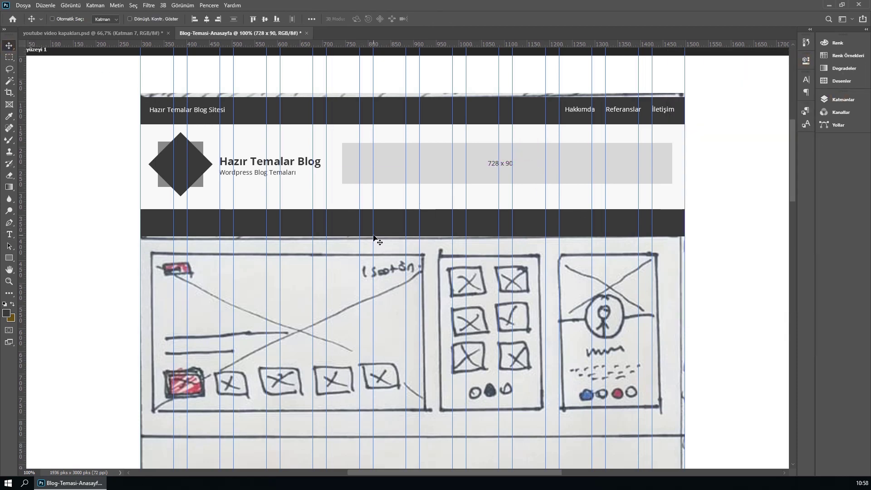
Step: Collapse the Logobar and Ustmenu groups and select the main menu bar rectangle in Anamenu
{"action": "left_click", "coordinate": [843, 100]}
{"action": "left_click", "coordinate": [732, 242]}
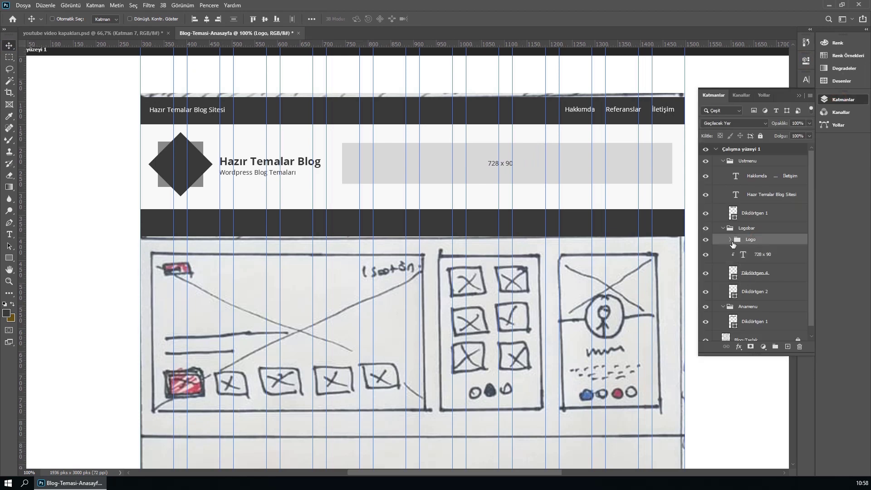
{"action": "left_click", "coordinate": [724, 228]}
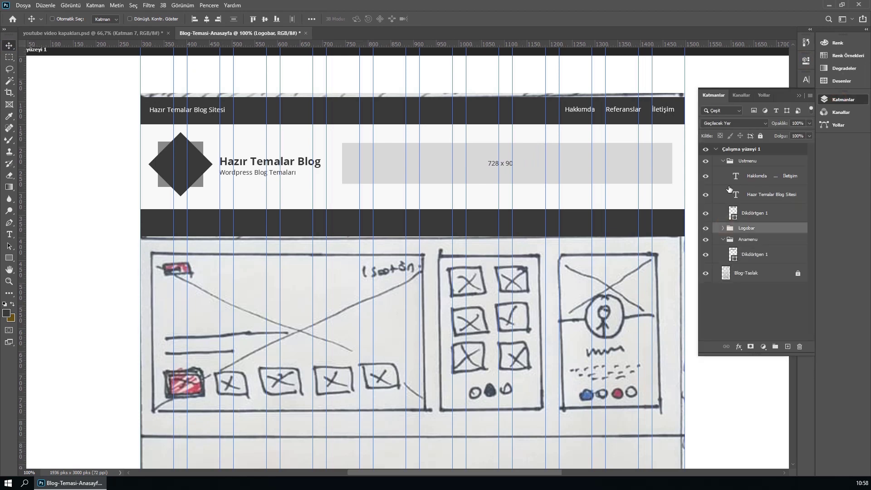
{"action": "left_click", "coordinate": [723, 160]}
{"action": "left_click", "coordinate": [740, 185]}
{"action": "left_click", "coordinate": [755, 198]}
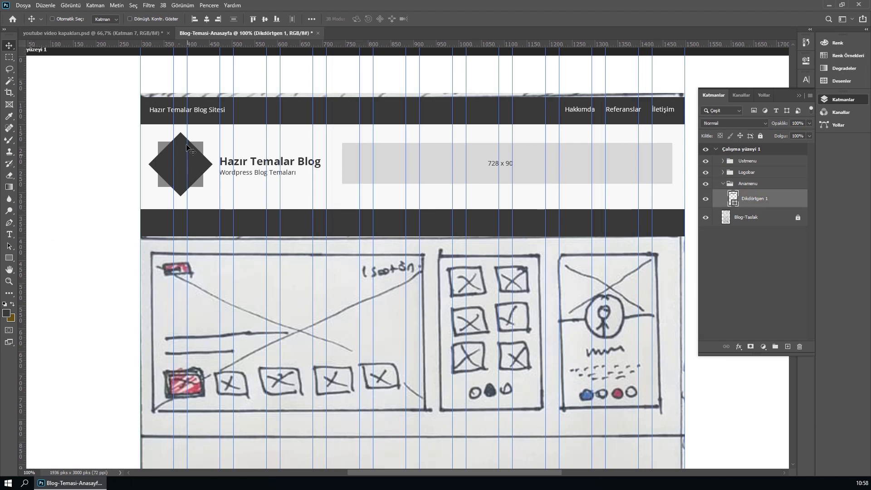
{"action": "left_click", "coordinate": [705, 184]}
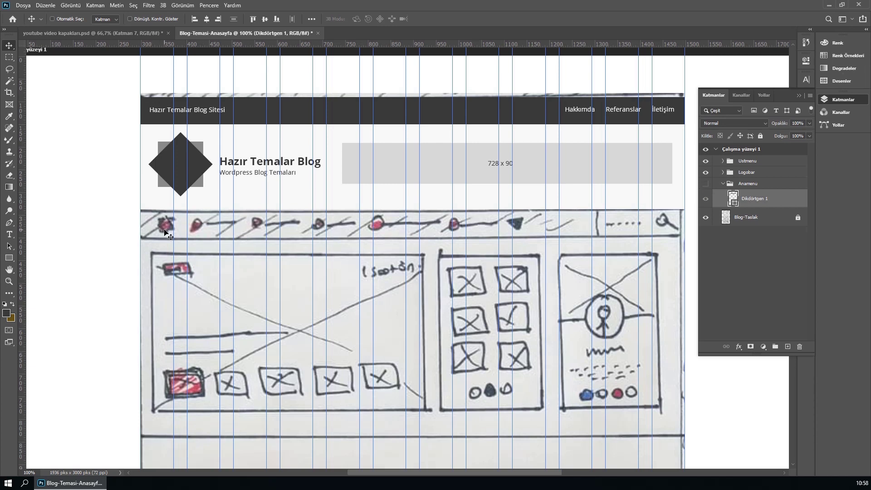
{"action": "left_click", "coordinate": [705, 184]}
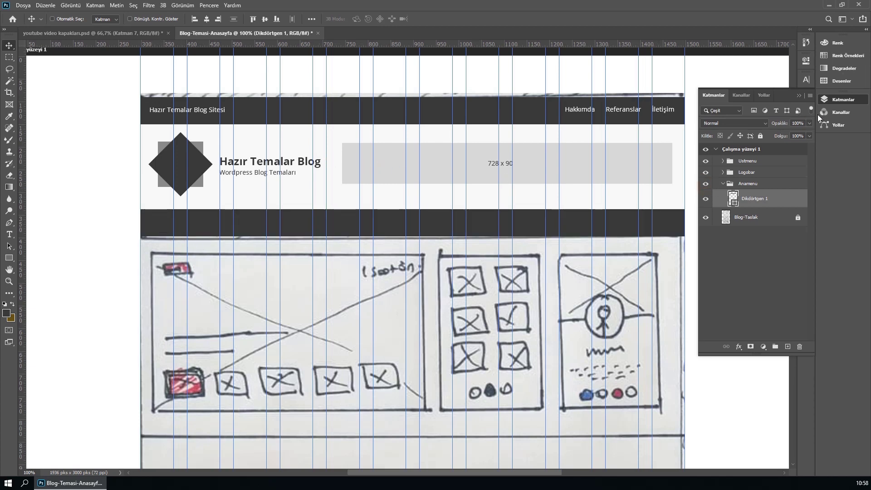
{"action": "left_click", "coordinate": [834, 99]}
{"action": "mouse_move", "coordinate": [795, 138]}
{"action": "left_mouse_down"}
{"action": "mouse_move", "coordinate": [791, 172]}
{"action": "mouse_move", "coordinate": [795, 145]}
{"action": "left_mouse_up"}
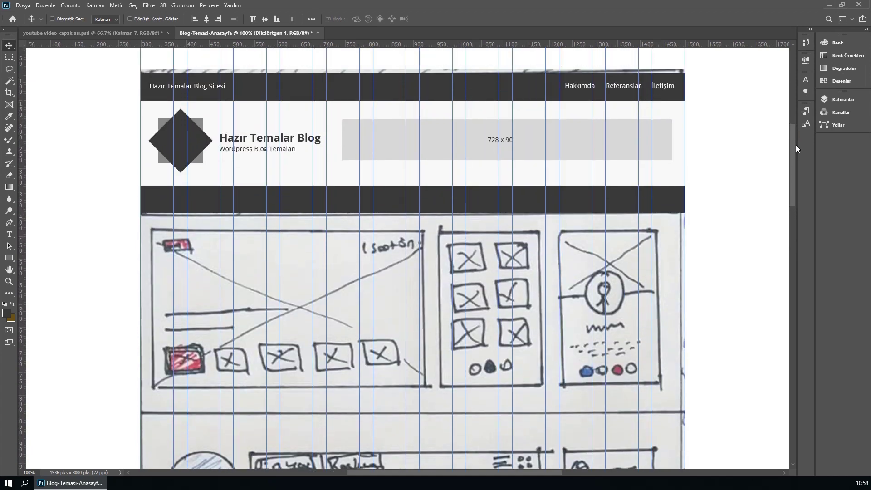
{"action": "left_click", "coordinate": [843, 101]}
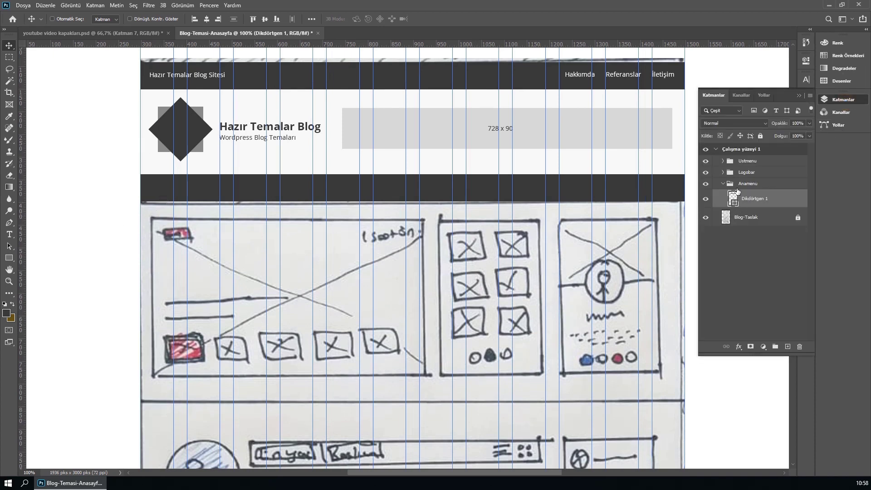
Step: Copy the logo group into Anamenu, rename it icon, and scale it down to 35 px
{"action": "left_click", "coordinate": [723, 172]}
{"action": "left_click", "coordinate": [759, 214]}
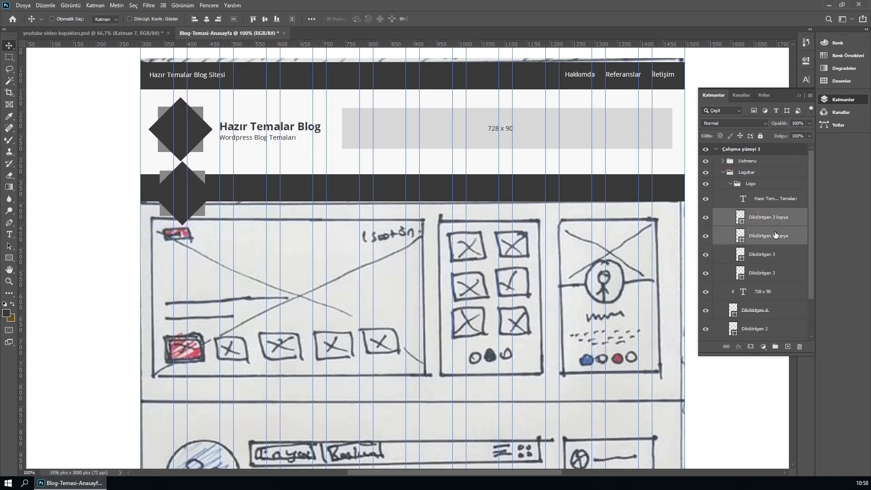
{"action": "left_click_drag", "start_coordinate": [759, 214], "coordinate": [746, 326]}
{"action": "double_click", "coordinate": [760, 298]}
{"action": "type", "text": "icon"}
{"action": "key", "text": "Return"}
{"action": "key", "text": "ctrl+t"}
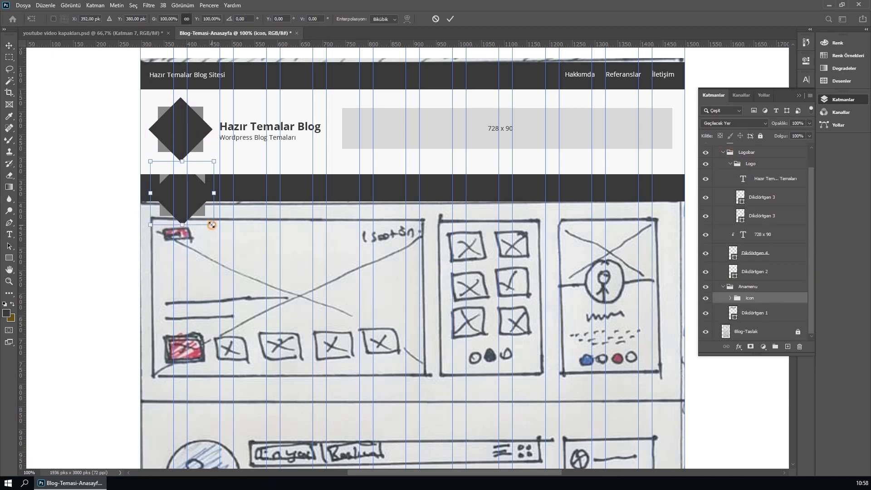
{"action": "left_click_drag", "start_coordinate": [214, 225], "coordinate": [167, 190]}
{"action": "key", "text": "Return"}
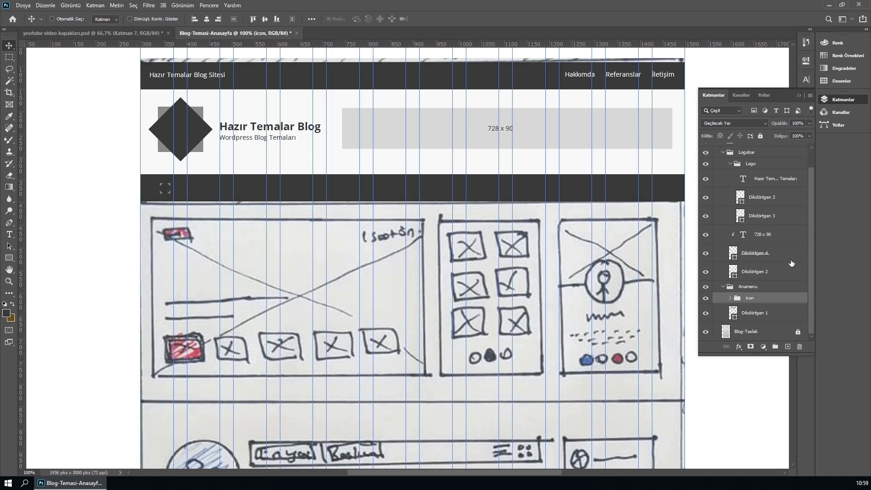
Step: Give the icon shape a sampled light grey fill
{"action": "left_click", "coordinate": [730, 298]}
{"action": "double_click", "coordinate": [740, 295]}
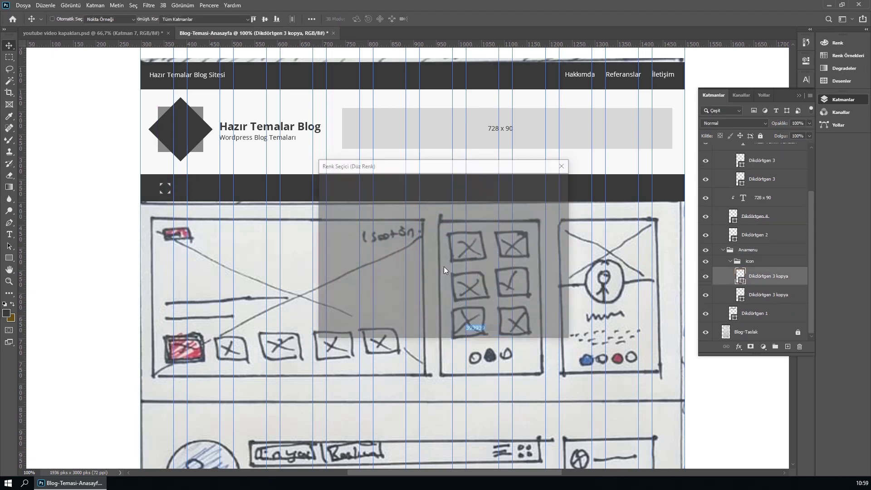
{"action": "left_click", "coordinate": [292, 210]}
{"action": "key", "text": "Return"}
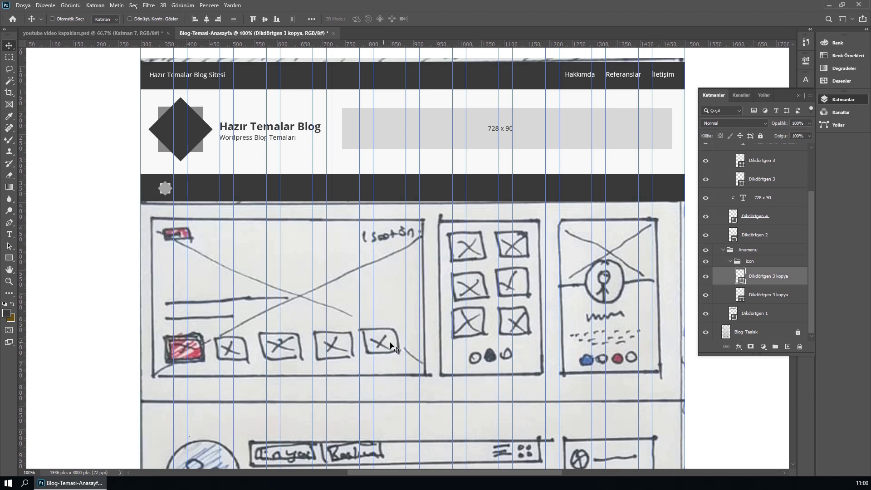
Step: Add a bold 'WEB TASARIM' label at the left of the dark menu bar
{"action": "left_click", "coordinate": [762, 265]}
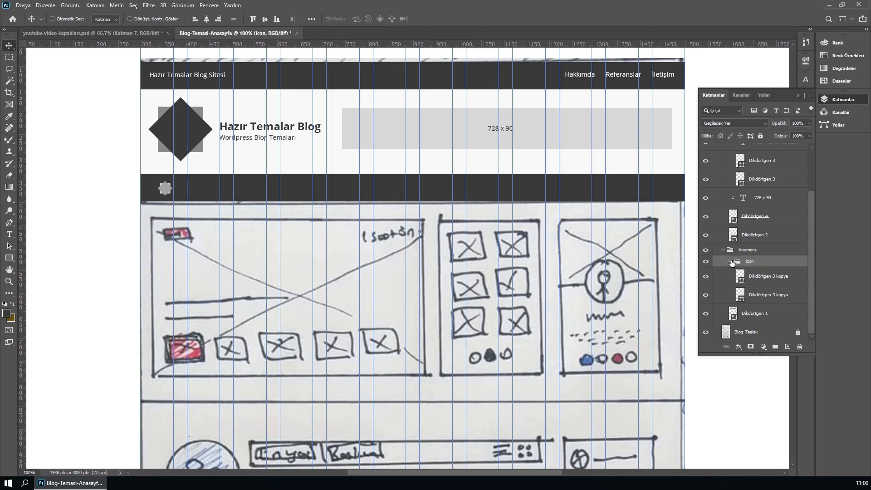
{"action": "left_click", "coordinate": [731, 261]}
{"action": "left_click", "coordinate": [9, 233]}
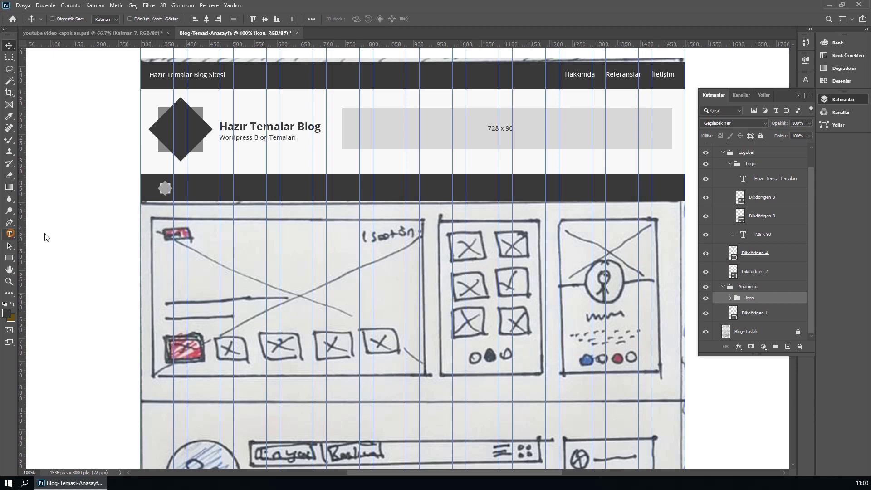
{"action": "left_click", "coordinate": [191, 189]}
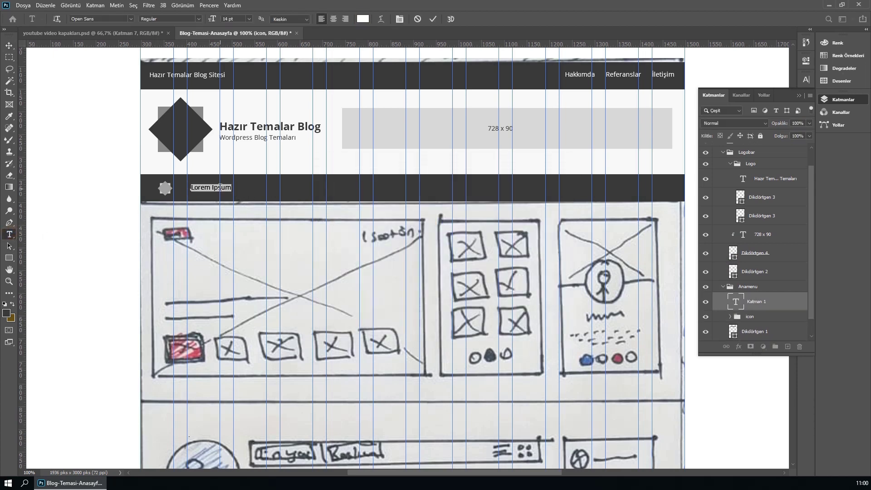
{"action": "type", "text": "WEB TASARIM"}
{"action": "left_click_drag", "start_coordinate": [217, 202], "coordinate": [224, 203]}
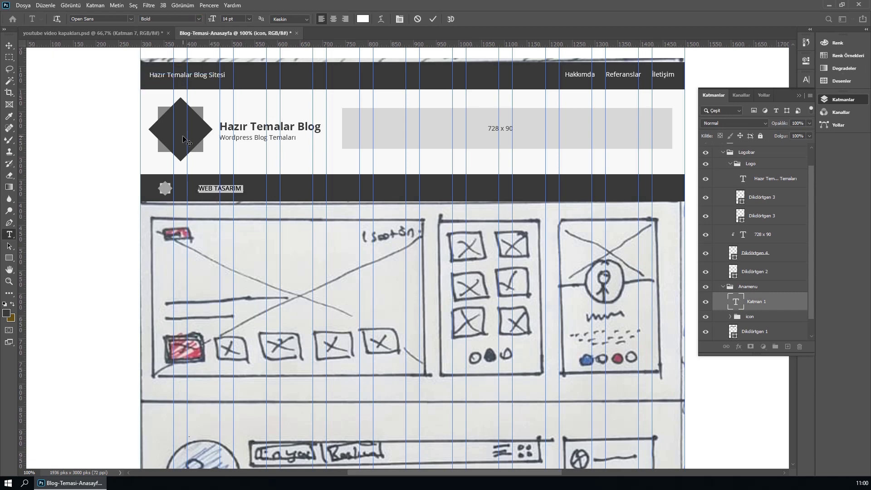
{"action": "left_click", "coordinate": [9, 257]}
Step: Add a white circle bullet, group it with the label, and copy the item along the bar
{"action": "left_click", "coordinate": [46, 275]}
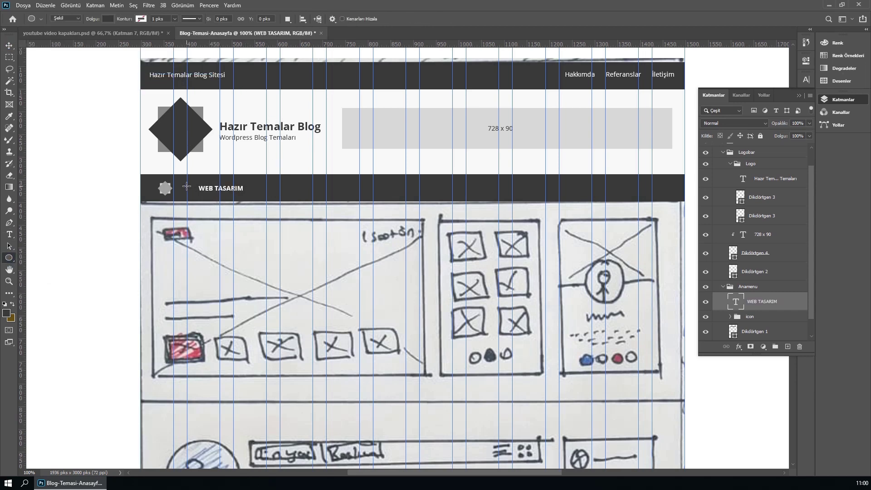
{"action": "left_click_drag", "start_coordinate": [187, 183], "coordinate": [196, 193]}
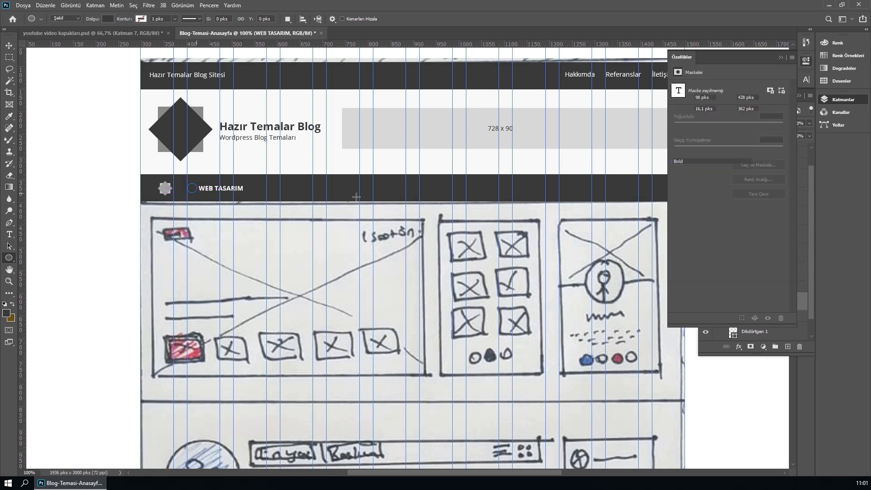
{"action": "left_click", "coordinate": [843, 99]}
{"action": "double_click", "coordinate": [733, 302]}
{"action": "left_click", "coordinate": [527, 181]}
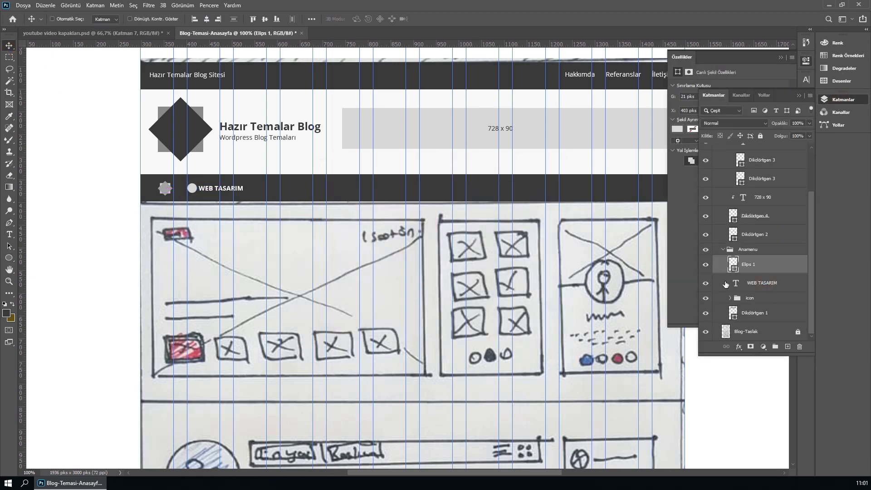
{"action": "left_click", "coordinate": [725, 284], "text": "shift"}
{"action": "key", "text": "ctrl+g"}
{"action": "left_click_drag", "start_coordinate": [215, 188], "coordinate": [397, 192]}
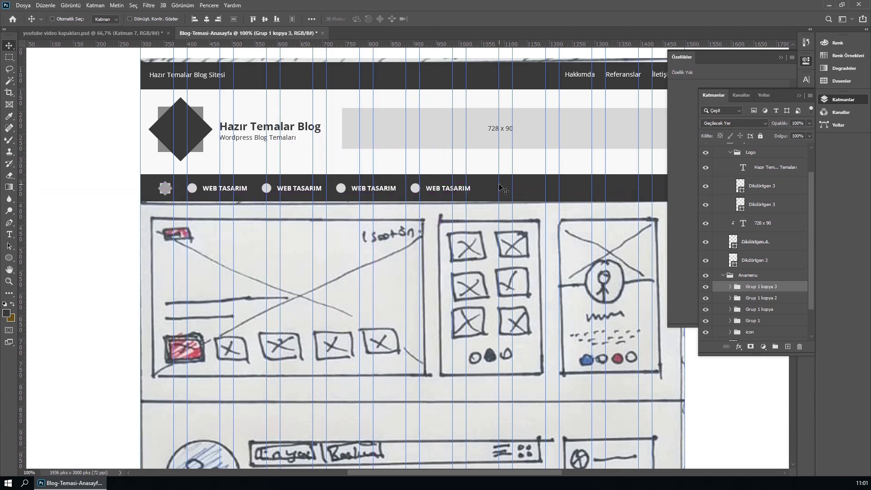
Step: Draw a small white square after the last menu item
{"action": "key", "text": "u"}
{"action": "left_click_drag", "start_coordinate": [484, 184], "coordinate": [492, 193]}
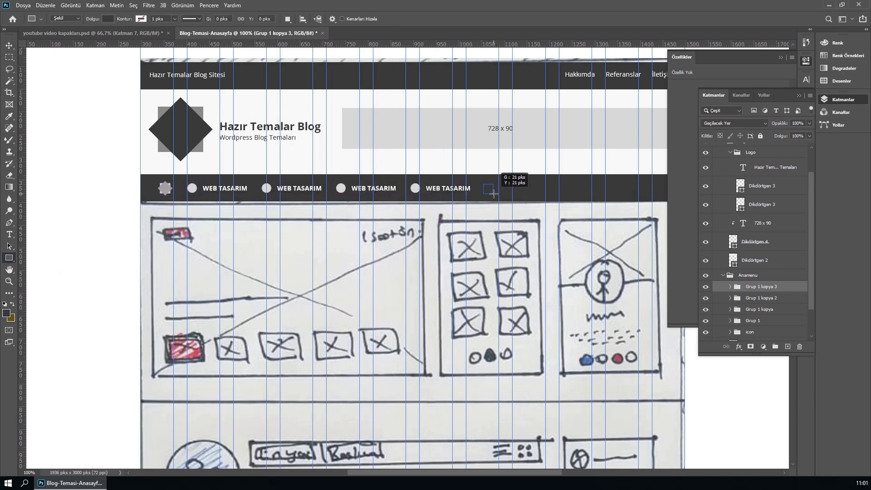
{"action": "double_click", "coordinate": [732, 290]}
{"action": "left_click", "coordinate": [526, 181]}
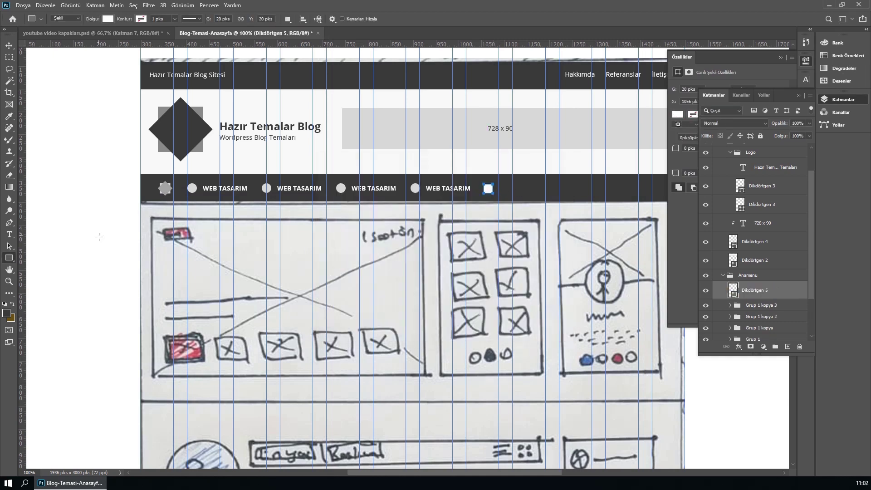
{"action": "scroll", "coordinate": [519, 191], "scroll_direction": "up", "scroll_amount": 1}
Step: Turn the square into a downward-pointing triangle and place it at the end of the menu
{"action": "key", "text": "p"}
{"action": "left_click", "coordinate": [445, 216]}
{"action": "left_click", "coordinate": [10, 46]}
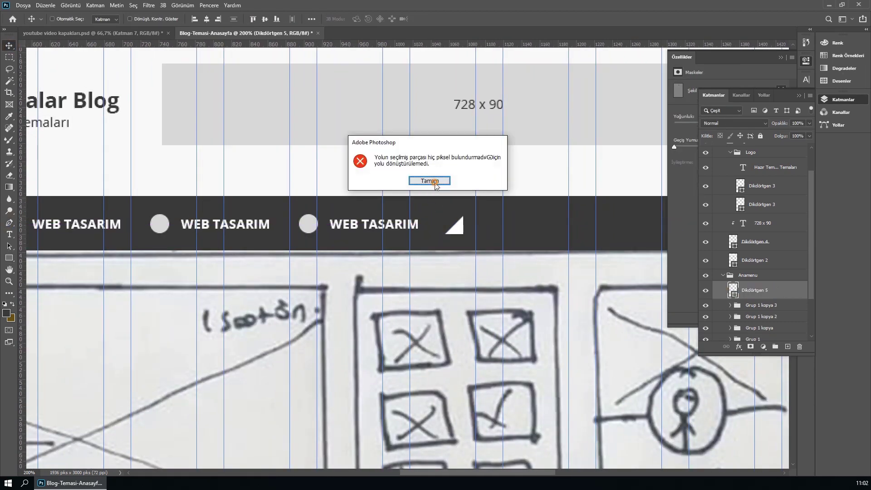
{"action": "left_click", "coordinate": [437, 180]}
{"action": "key", "text": "ctrl+minus"}
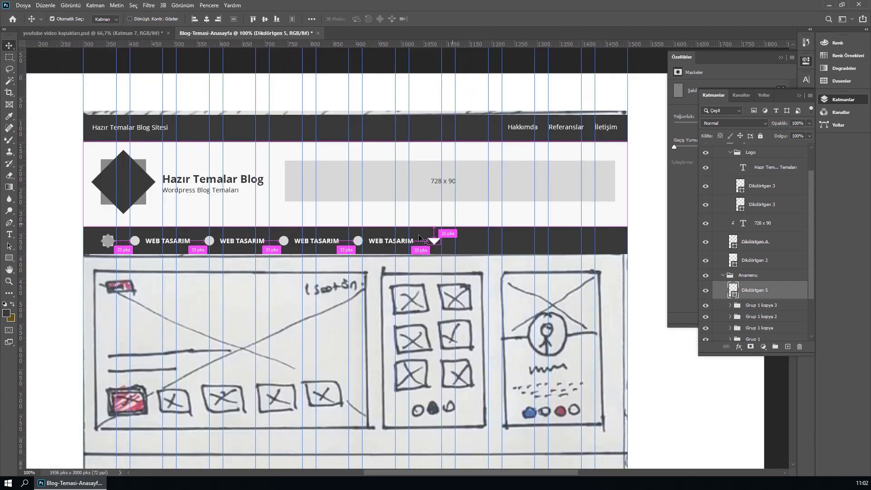
{"action": "left_click_drag", "start_coordinate": [452, 227], "coordinate": [434, 240]}
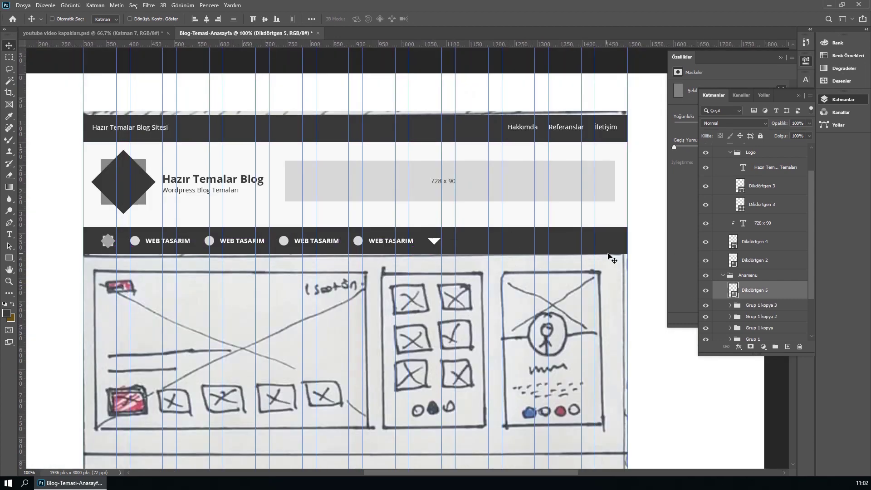
{"action": "left_click", "coordinate": [9, 257]}
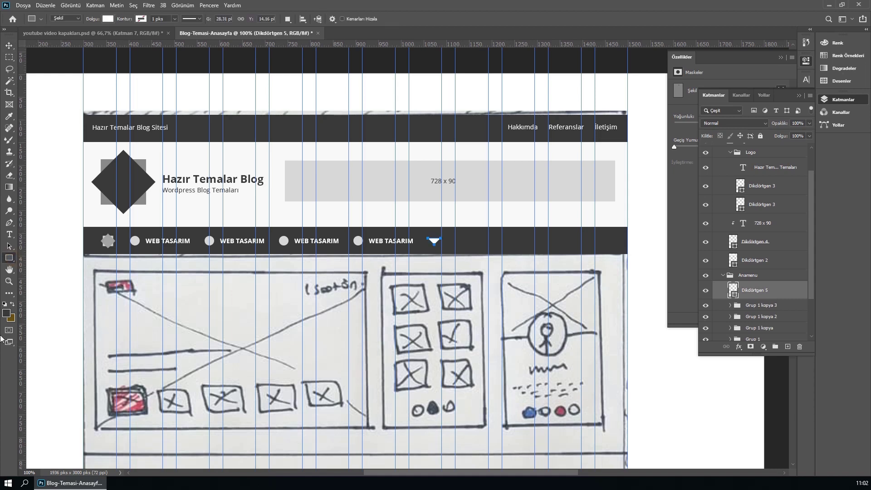
{"action": "left_click", "coordinate": [6, 313]}
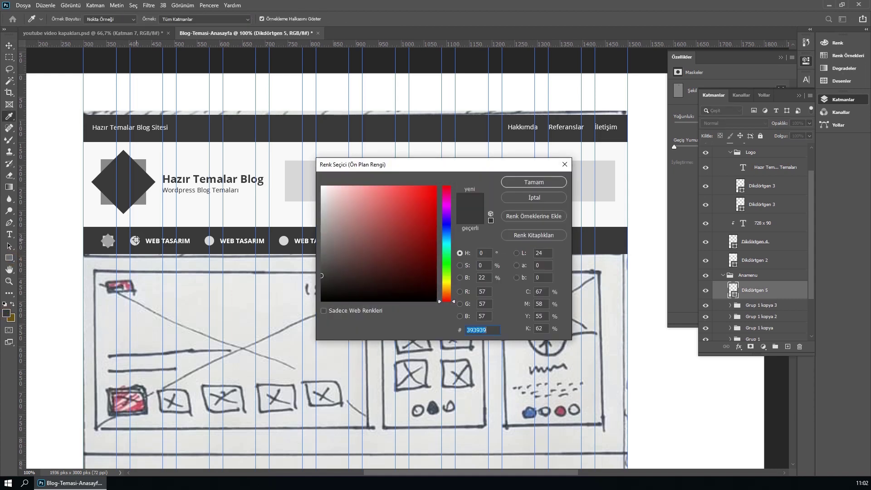
Step: Draw a box across the menu bar's right end and fill it dark grey #5c5c5c
{"action": "type", "text": "ffffff"}
{"action": "key", "text": "Return"}
{"action": "scroll", "coordinate": [756, 307], "scroll_direction": "down", "scroll_amount": 2}
{"action": "left_click", "coordinate": [755, 316]}
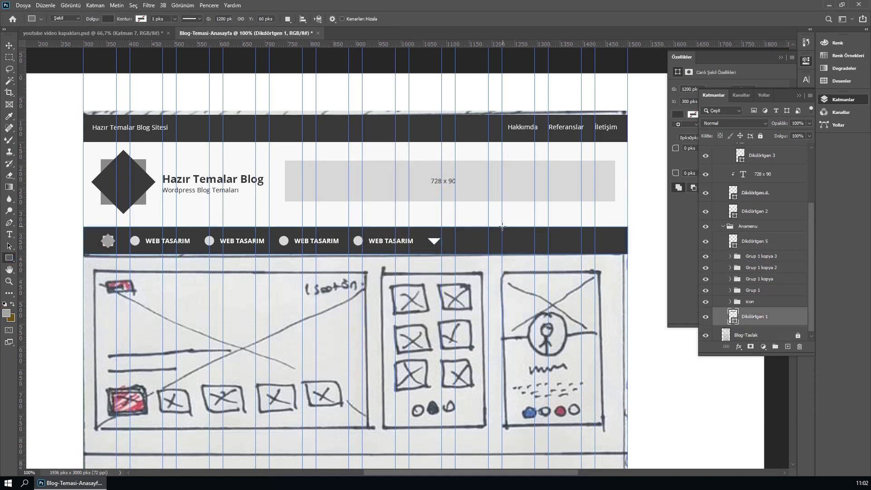
{"action": "left_click_drag", "start_coordinate": [501, 226], "coordinate": [627, 256]}
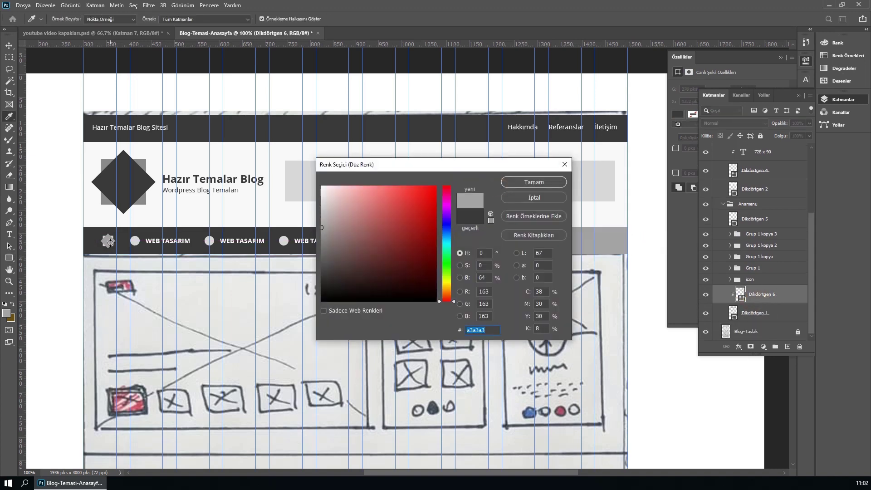
{"action": "left_click", "coordinate": [372, 257]}
{"action": "key", "text": "Return"}
{"action": "double_click", "coordinate": [740, 294]}
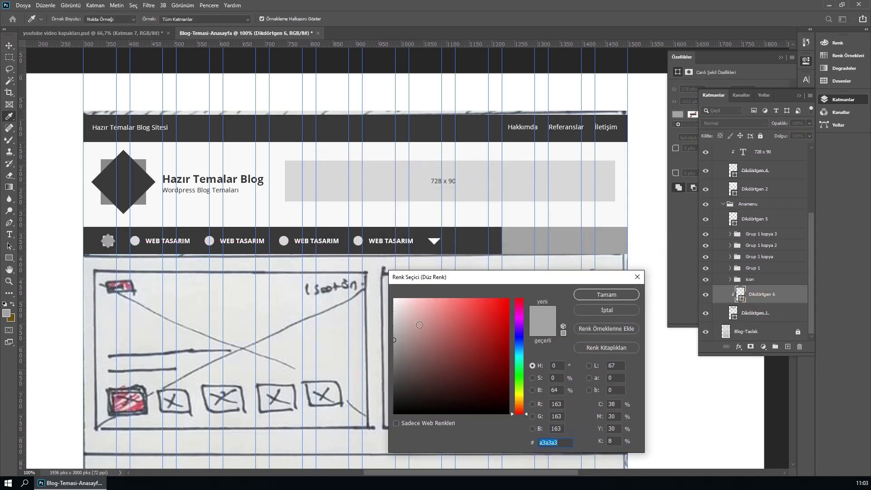
{"action": "left_click", "coordinate": [383, 371]}
{"action": "key", "text": "Return"}
Step: Add the placeholder text 'Wordpress..' inside the grey search box
{"action": "key", "text": "t"}
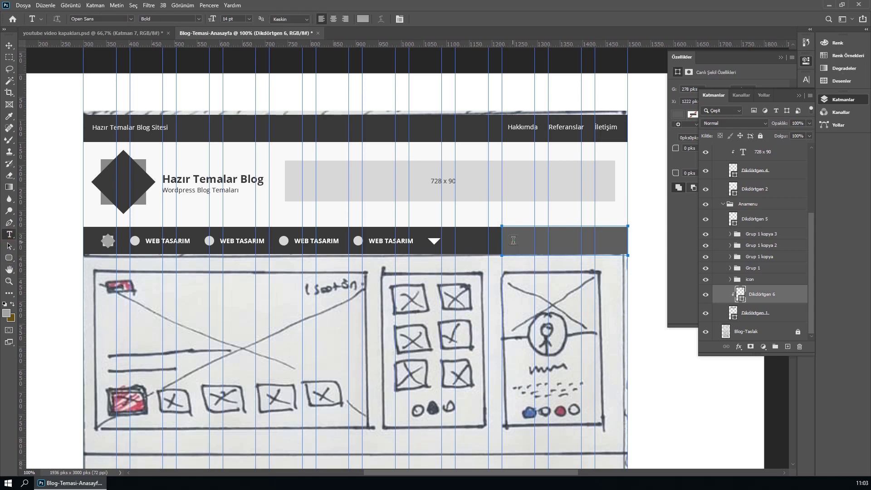
{"action": "left_click", "coordinate": [513, 240]}
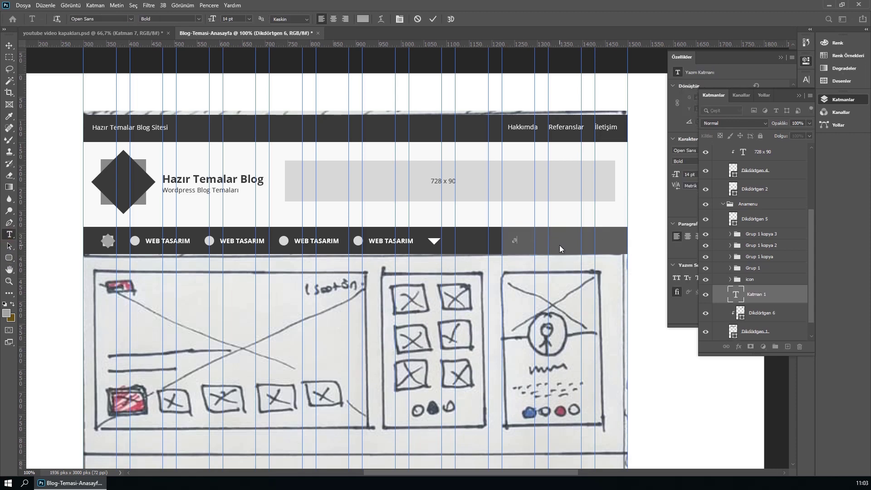
{"action": "type", "text": "ARA"}
{"action": "key", "text": "BackSpace"}
{"action": "key", "text": "BackSpace"}
{"action": "key", "text": "BackSpace"}
{"action": "type", "text": "Ne ara"}
{"action": "key", "text": "ctrl+a"}
{"action": "key", "text": "BackSpace"}
{"action": "type", "text": "Web"}
{"action": "key", "text": "ctrl+a"}
{"action": "key", "text": "BackSpace"}
{"action": "type", "text": "Wo"}
{"action": "type", "text": "rdpress"}
{"action": "left_click", "coordinate": [559, 244]}
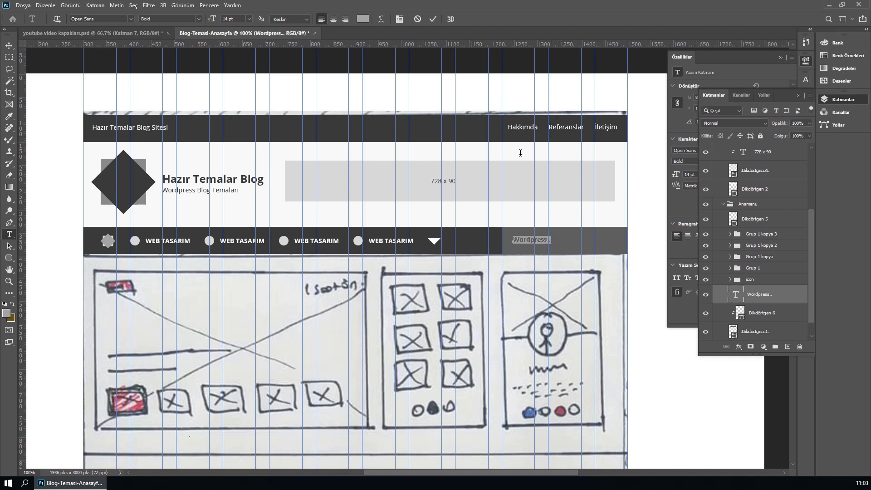
Step: Change the Wordpress placeholder text to a lighter grey
{"action": "left_click", "coordinate": [362, 19]}
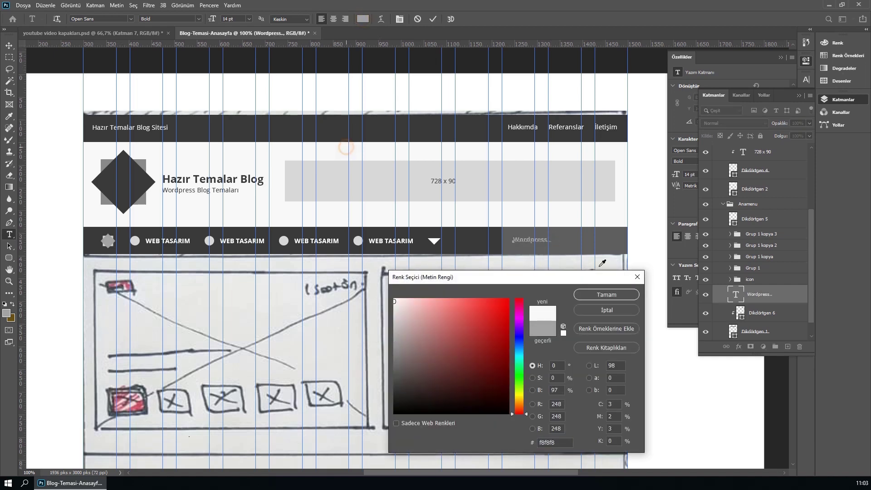
{"action": "left_click", "coordinate": [382, 330]}
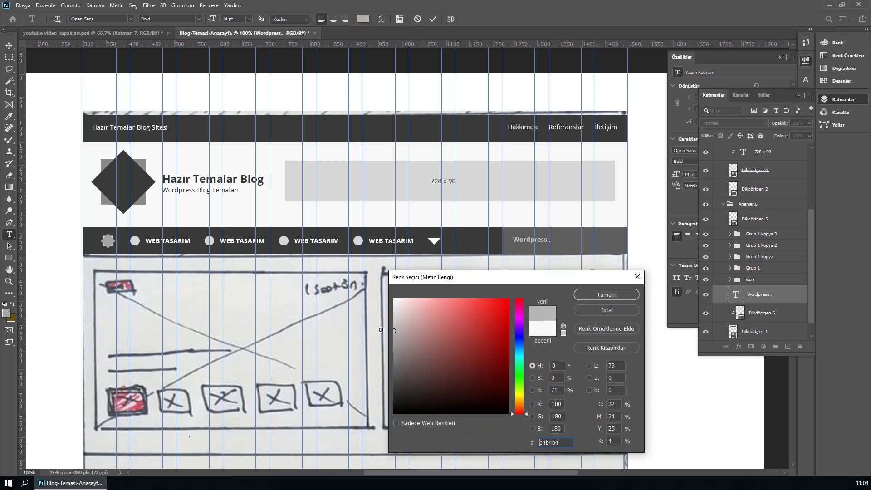
{"action": "left_click", "coordinate": [606, 295]}
{"action": "key", "text": "v"}
Step: Draw a small 37 px grey circle at the Wordpress bar's right end
{"action": "right_click", "coordinate": [9, 258]}
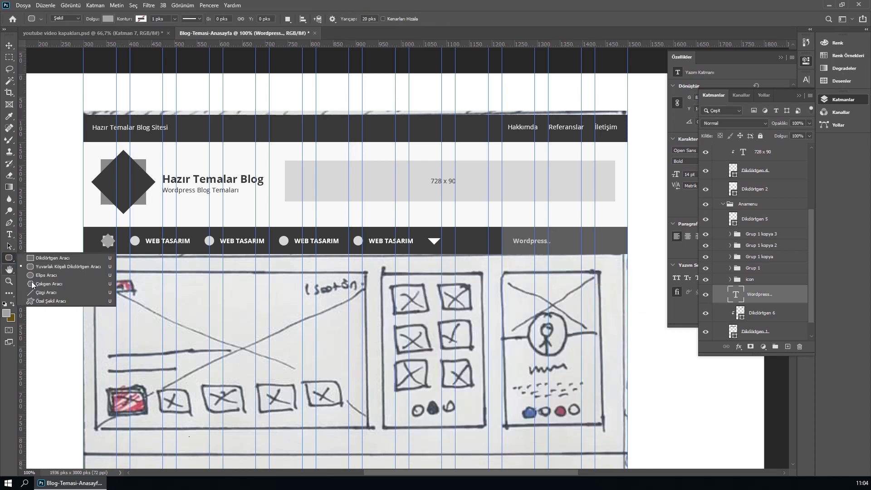
{"action": "left_click", "coordinate": [45, 266]}
{"action": "left_click_drag", "start_coordinate": [600, 232], "coordinate": [618, 249]}
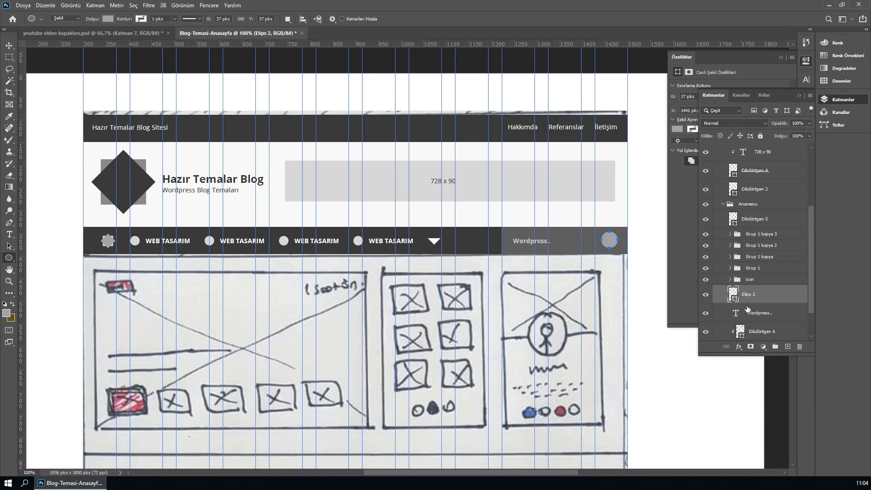
{"action": "key", "text": "v"}
Step: Widen the Wordpress bar so its right edge fits the menu
{"action": "scroll", "coordinate": [755, 301], "scroll_direction": "down", "scroll_amount": 2}
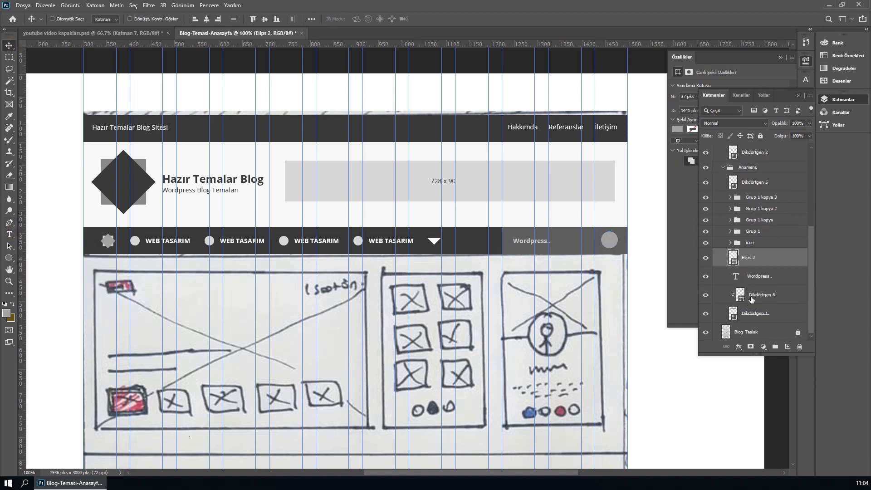
{"action": "left_click", "coordinate": [756, 296]}
{"action": "key", "text": "ctrl+t"}
{"action": "left_click_drag", "start_coordinate": [564, 254], "coordinate": [564, 252]}
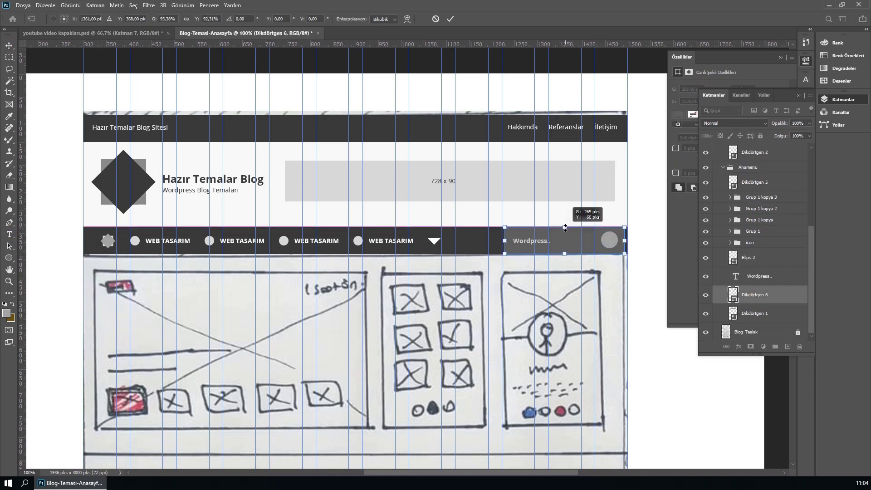
{"action": "left_click_drag", "start_coordinate": [625, 239], "coordinate": [628, 240]}
{"action": "key", "text": "Return"}
Step: Group the circle, text and bar layers and name the group 'arama'
{"action": "left_click", "coordinate": [755, 257], "text": "shift"}
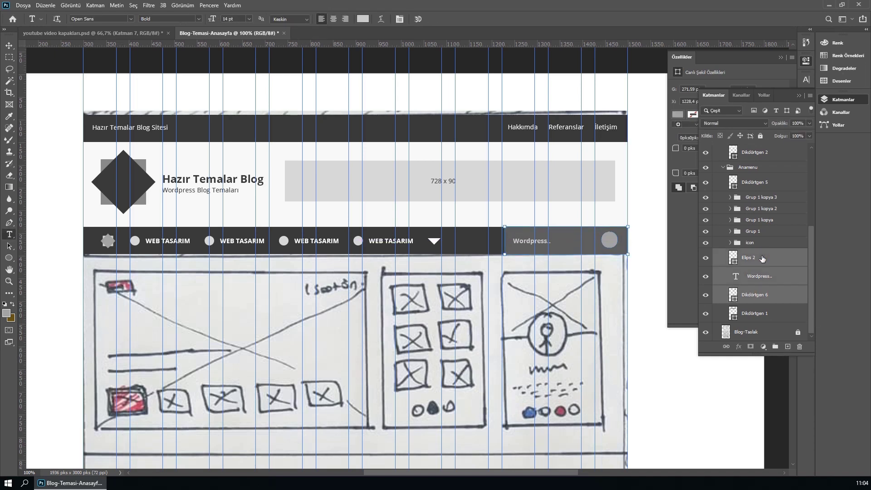
{"action": "key", "text": "ctrl+g"}
{"action": "double_click", "coordinate": [751, 297]}
{"action": "type", "text": "aramat"}
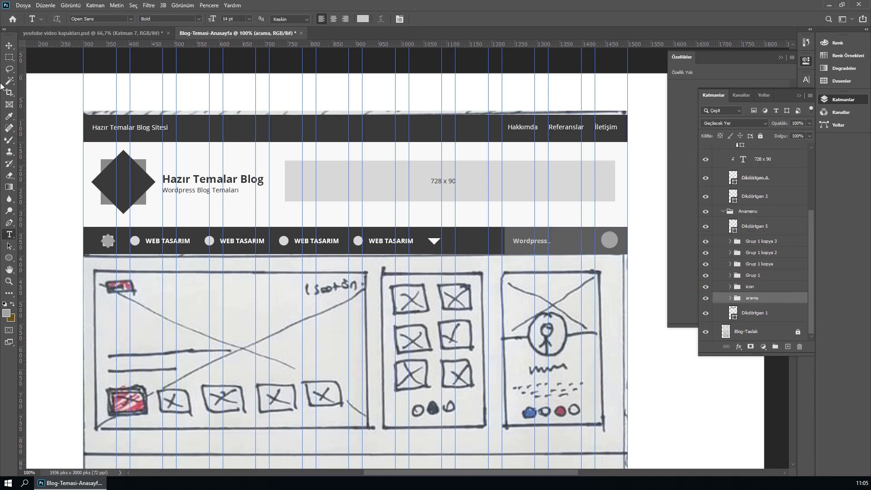
Step: Collapse the Anamenu, Logo and Logobar groups and select the Blog-Taslak sketch layer
{"action": "left_click", "coordinate": [9, 45]}
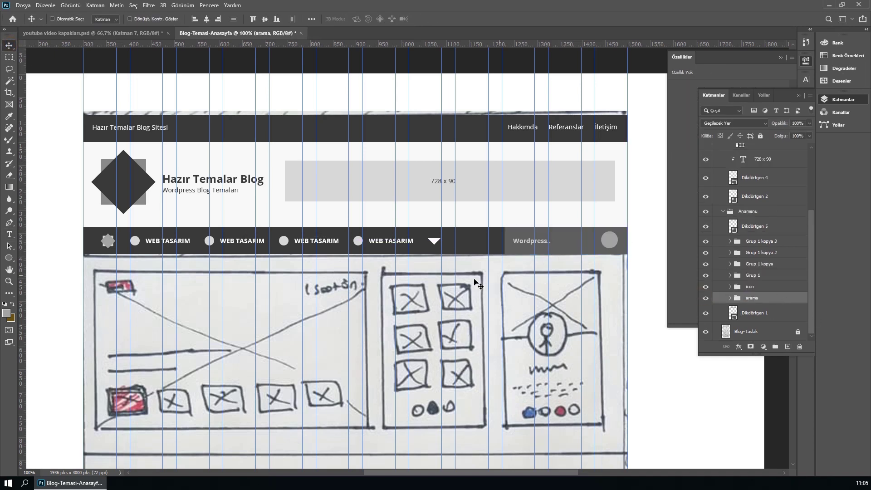
{"action": "mouse_move", "coordinate": [399, 284]}
{"action": "left_mouse_down"}
{"action": "mouse_move", "coordinate": [422, 178]}
{"action": "mouse_move", "coordinate": [416, 223]}
{"action": "left_mouse_up"}
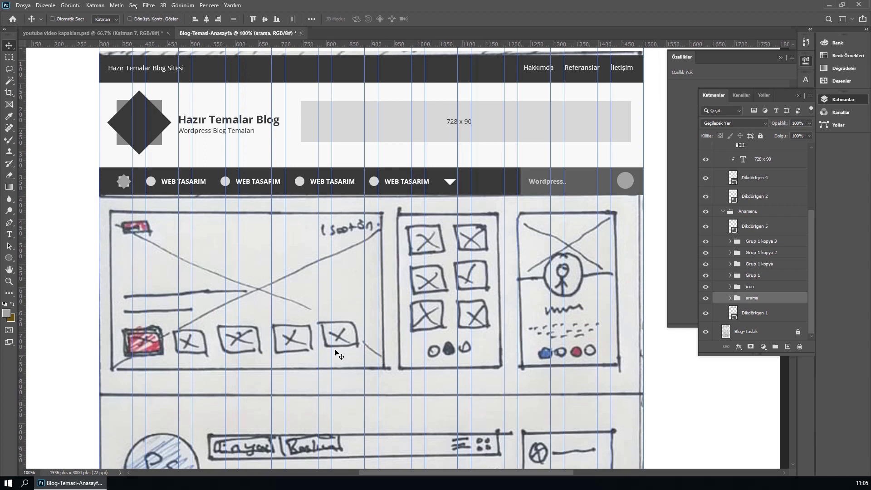
{"action": "left_click", "coordinate": [16, 260]}
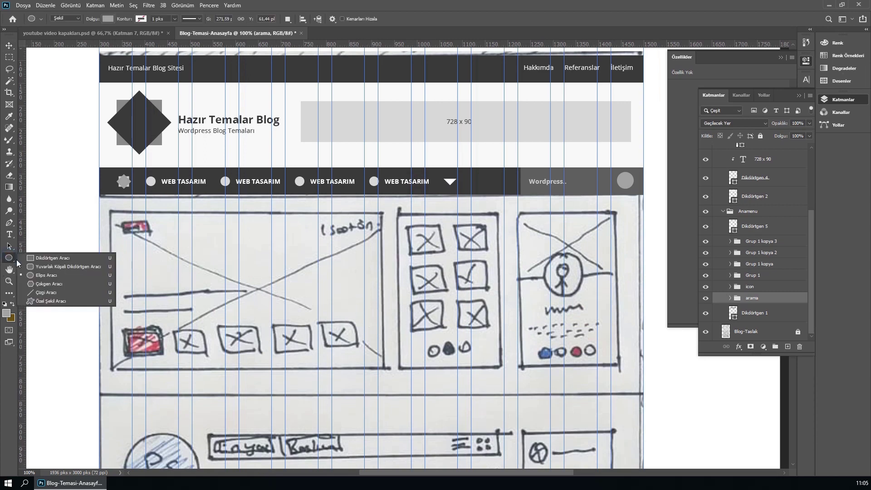
{"action": "left_click", "coordinate": [36, 258]}
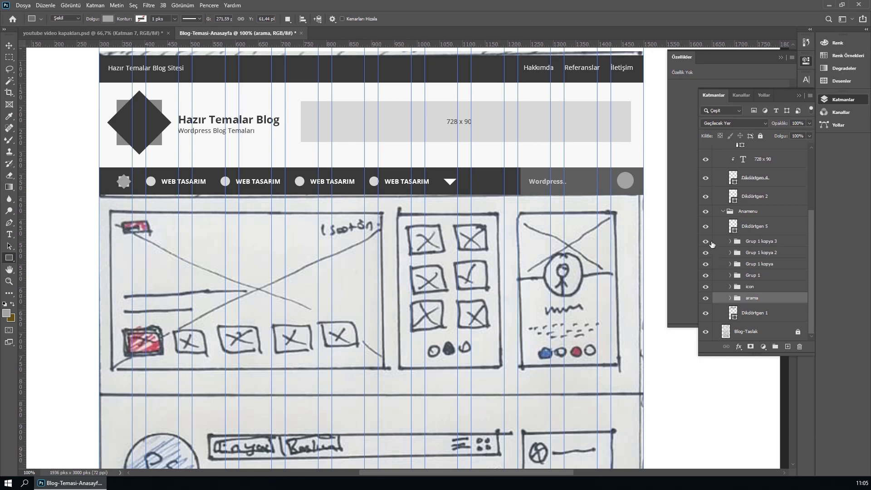
{"action": "left_click", "coordinate": [723, 211]}
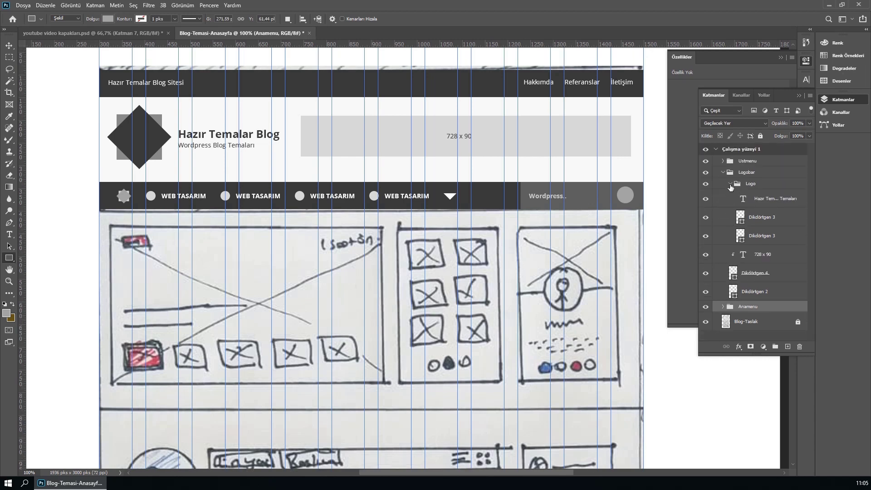
{"action": "left_click", "coordinate": [730, 183]}
{"action": "left_click", "coordinate": [723, 172]}
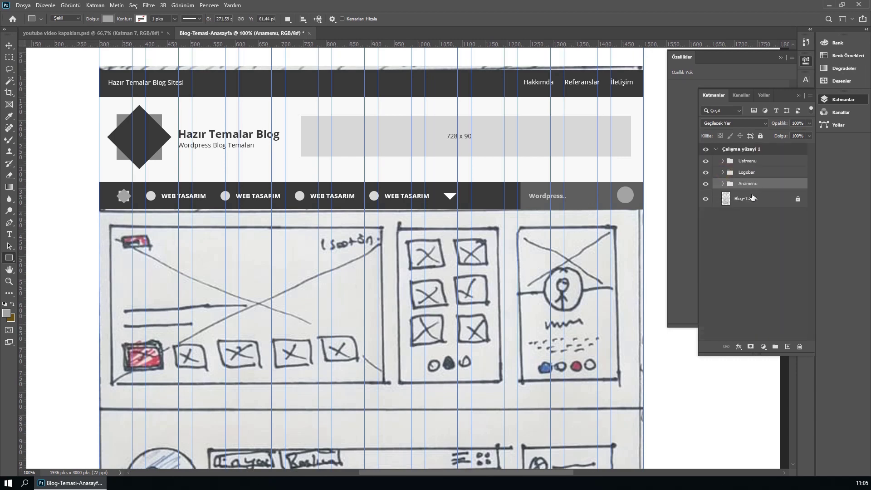
{"action": "left_click", "coordinate": [750, 198]}
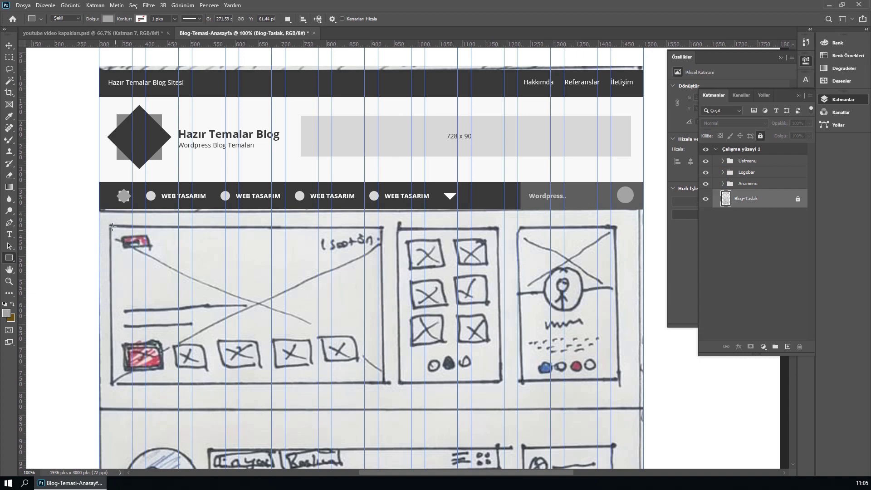
Step: Draw a grey 596 × 378 px rectangle, Dikdörtgen 7, over the sketch's featured-post box
{"action": "left_click_drag", "start_coordinate": [108, 224], "coordinate": [409, 384]}
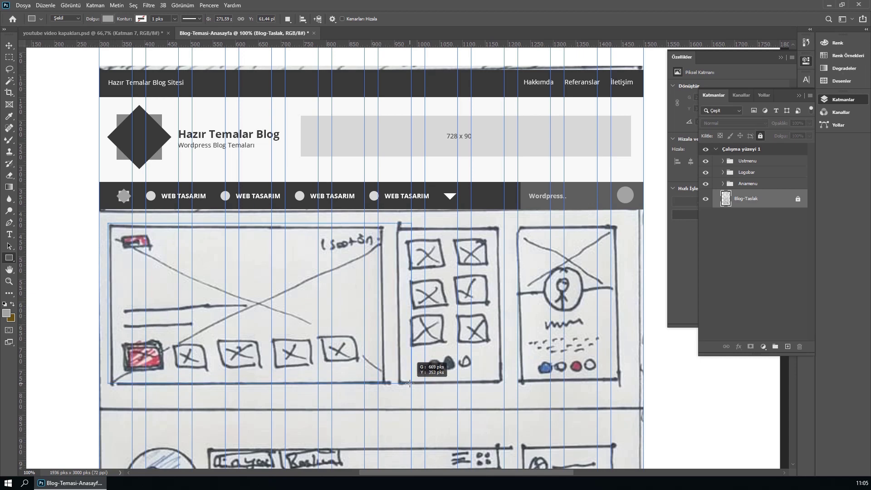
{"action": "mouse_move", "coordinate": [409, 384]}
{"action": "left_mouse_down"}
{"action": "mouse_move", "coordinate": [368, 384]}
{"action": "mouse_move", "coordinate": [378, 388]}
{"action": "left_mouse_up"}
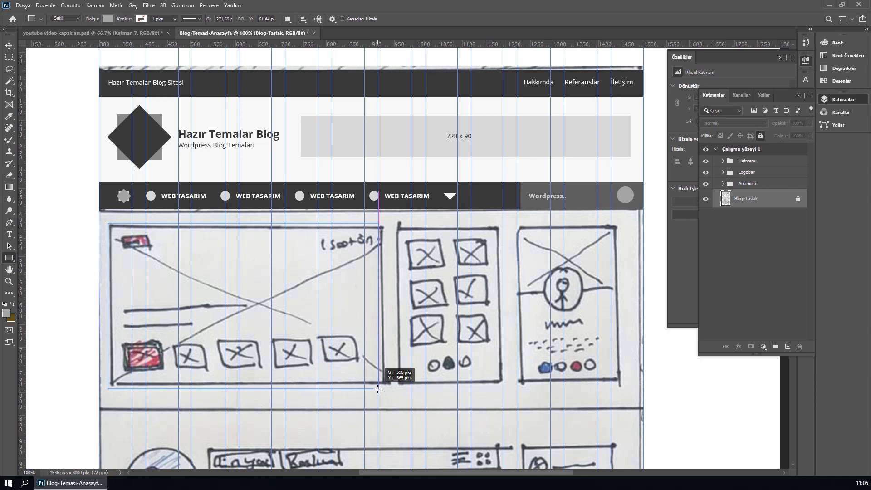
{"action": "left_click_drag", "start_coordinate": [377, 388], "coordinate": [377, 394]}
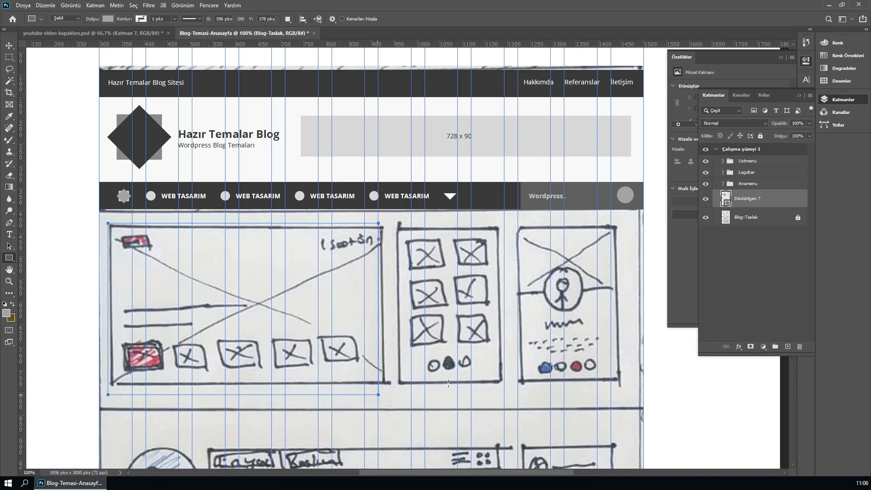
{"action": "left_click_drag", "start_coordinate": [378, 395], "coordinate": [378, 394]}
{"action": "scroll", "coordinate": [432, 342], "scroll_direction": "down", "scroll_amount": 3}
{"action": "scroll", "coordinate": [431, 342], "scroll_direction": "down", "scroll_amount": 3}
Step: Stretch Dikdörtgen 7's bottom edge down to about 410 px tall
{"action": "scroll", "coordinate": [363, 363], "scroll_direction": "down", "scroll_amount": 2}
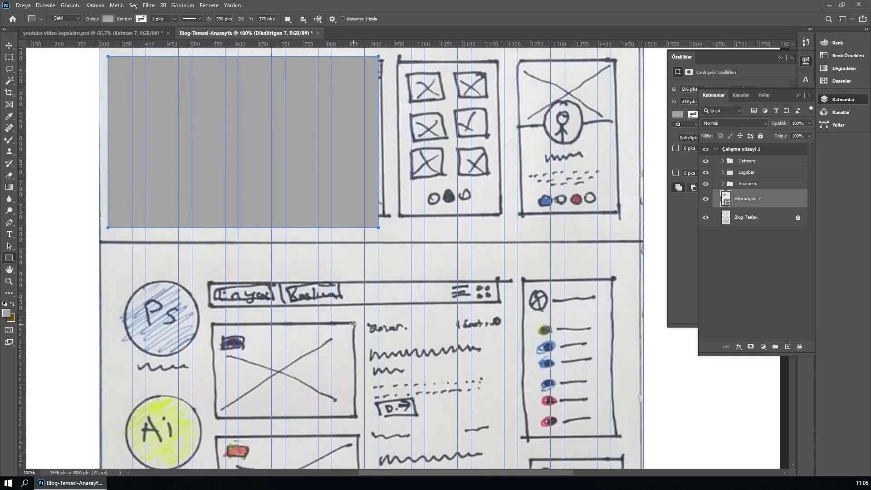
{"action": "scroll", "coordinate": [414, 228], "scroll_direction": "up", "scroll_amount": 1}
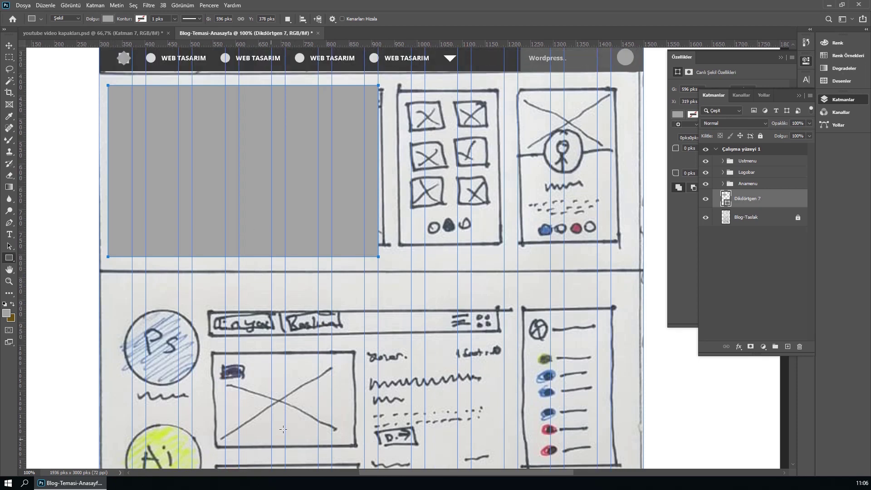
{"action": "scroll", "coordinate": [444, 235], "scroll_direction": "up", "scroll_amount": 2}
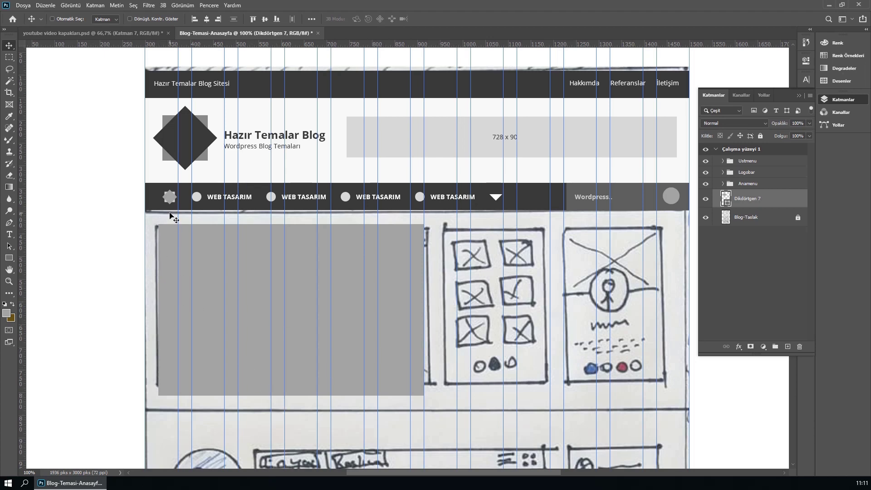
{"action": "key", "text": "ctrl"}
{"action": "key", "text": "ctrl+t"}
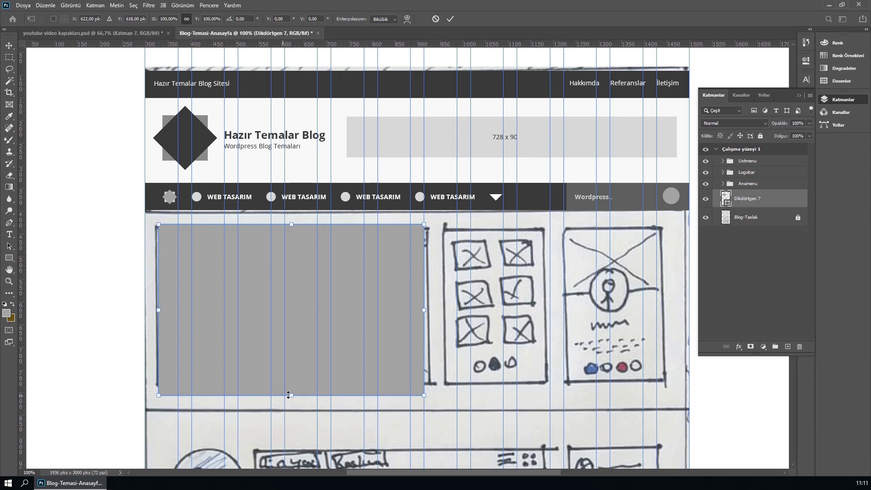
{"action": "left_click_drag", "start_coordinate": [291, 396], "coordinate": [293, 413]}
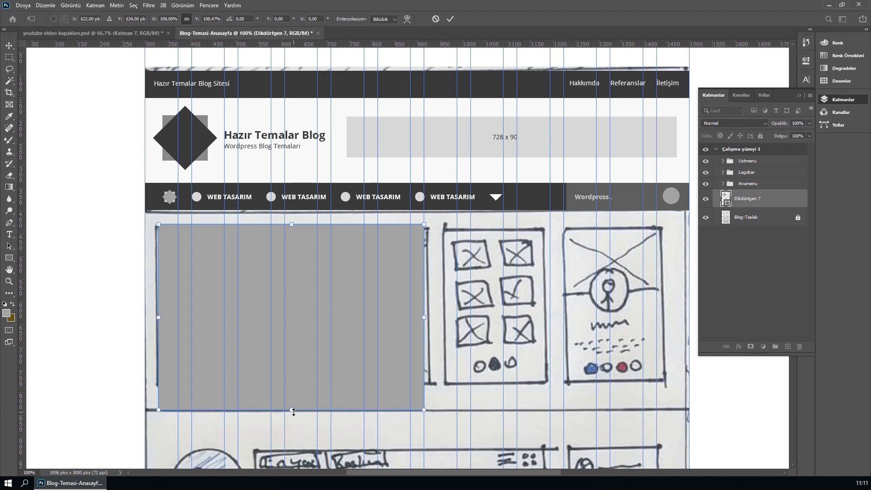
{"action": "key", "text": "Return"}
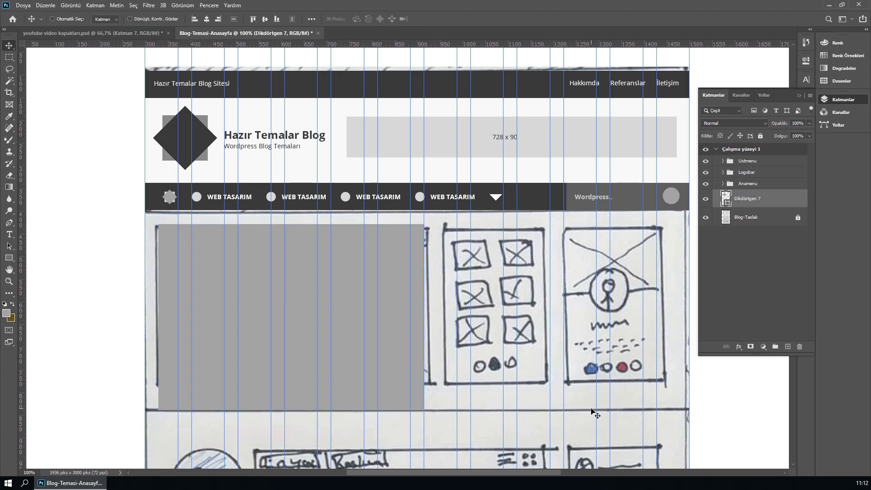
Step: Fill Dikdörtgen 7 white and duplicate it as the middle column
{"action": "double_click", "coordinate": [726, 198]}
{"action": "left_click_drag", "start_coordinate": [408, 309], "coordinate": [395, 296]}
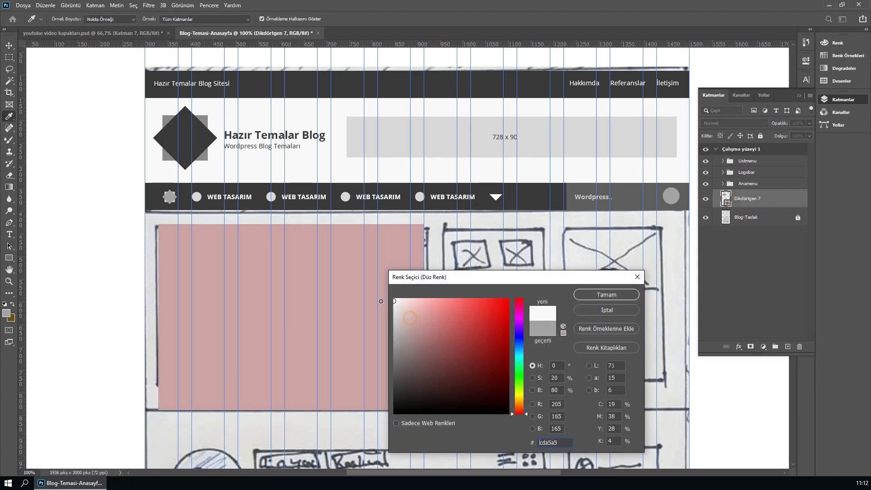
{"action": "left_click", "coordinate": [606, 295]}
{"action": "key", "text": "v"}
{"action": "left_click_drag", "start_coordinate": [315, 317], "coordinate": [594, 325]}
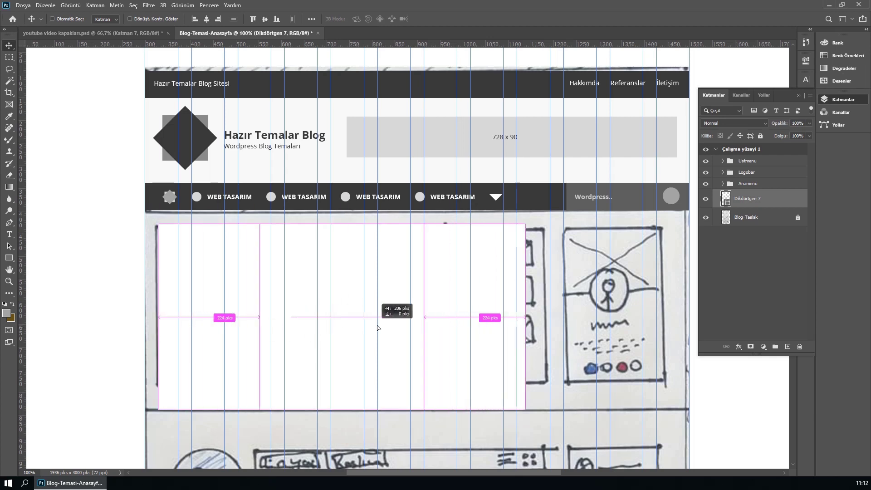
{"action": "left_click_drag", "start_coordinate": [462, 334], "coordinate": [585, 329]}
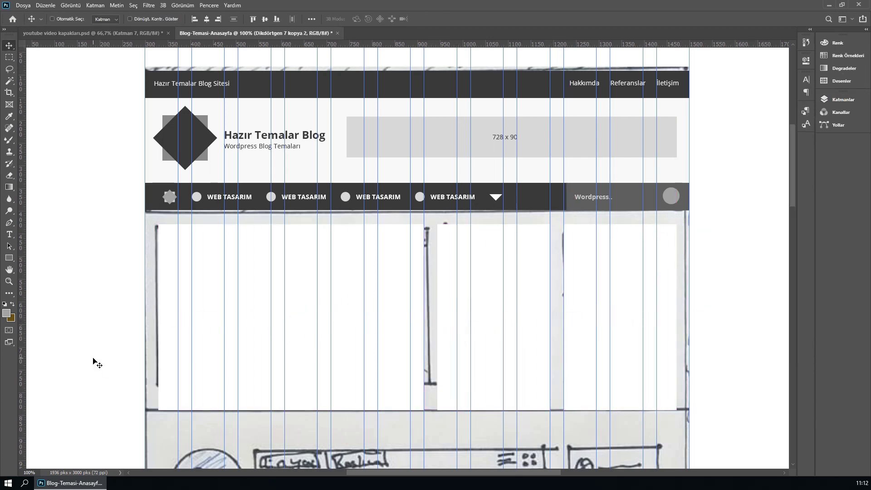
Step: Draw a light grey backdrop rectangle behind the white columns
{"action": "key", "text": "u"}
{"action": "left_click", "coordinate": [842, 100]}
{"action": "left_click", "coordinate": [746, 253]}
{"action": "left_click_drag", "start_coordinate": [143, 210], "coordinate": [687, 422]}
{"action": "double_click", "coordinate": [726, 254]}
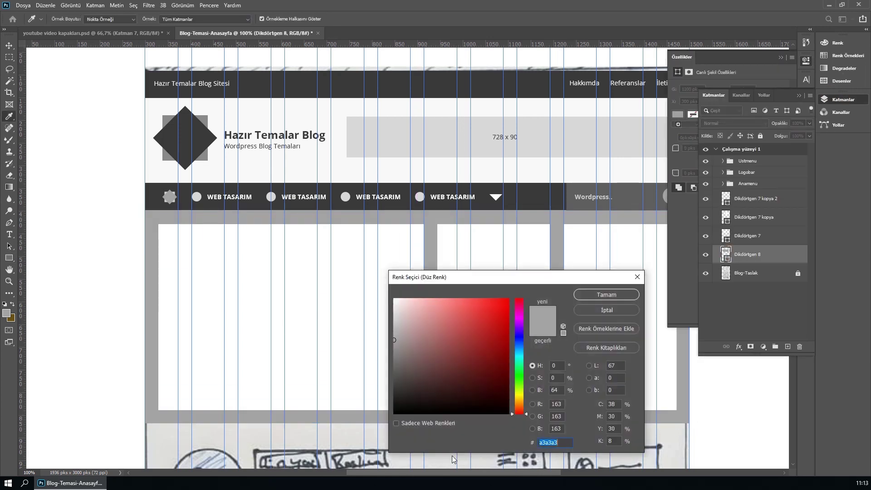
{"action": "left_click_drag", "start_coordinate": [394, 340], "coordinate": [372, 300]}
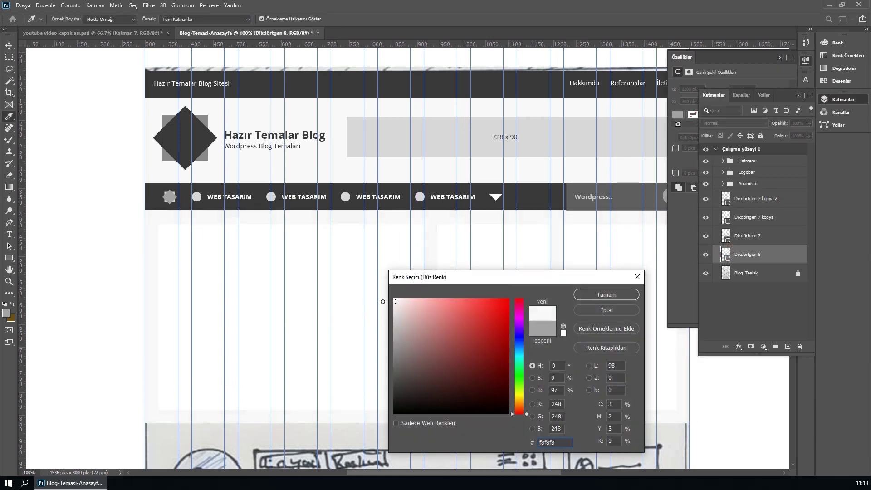
{"action": "left_click", "coordinate": [605, 294]}
Step: Fill the 728 x 90 banner with the menu bar's dark grey #393939
{"action": "key", "text": "v"}
{"action": "double_click", "coordinate": [734, 236]}
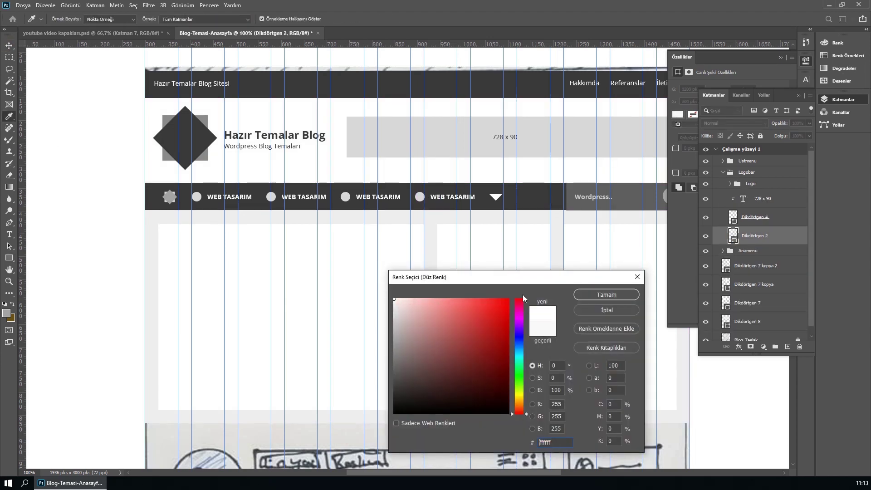
{"action": "key", "text": "Escape"}
{"action": "left_click", "coordinate": [428, 142], "text": "ctrl"}
{"action": "double_click", "coordinate": [734, 217]}
{"action": "left_click", "coordinate": [533, 191]}
{"action": "key", "text": "Return"}
{"action": "left_click", "coordinate": [762, 198]}
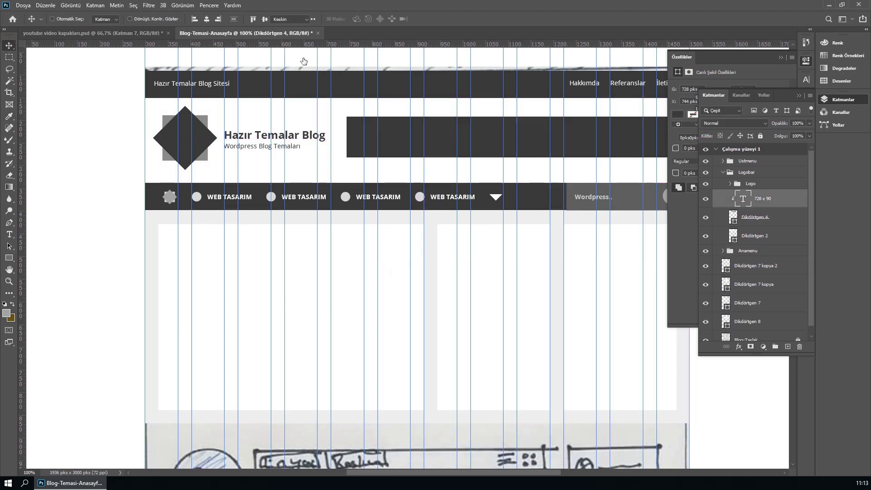
{"action": "key", "text": "v"}
Step: Fill the Wordpress search bar with the menu colour #393939
{"action": "left_click", "coordinate": [837, 100]}
{"action": "left_click", "coordinate": [590, 196], "text": "ctrl"}
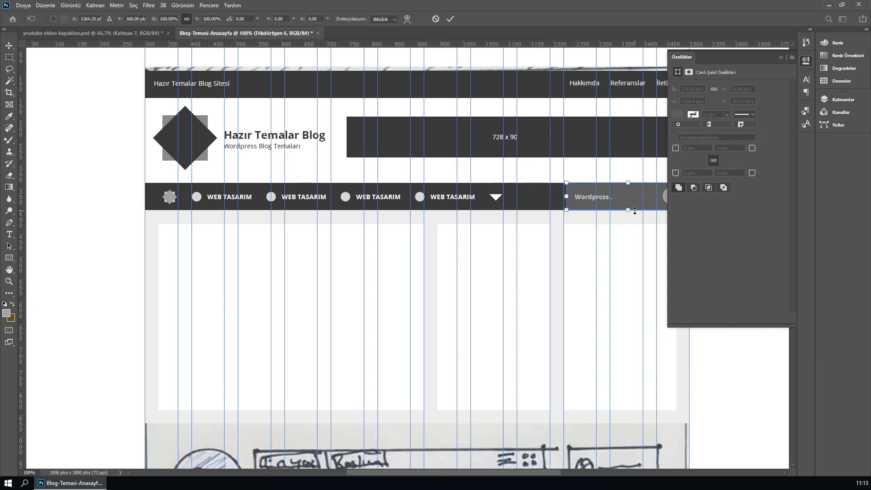
{"action": "key", "text": "i"}
{"action": "left_click", "coordinate": [836, 100]}
{"action": "double_click", "coordinate": [740, 220]}
{"action": "left_click", "coordinate": [534, 194]}
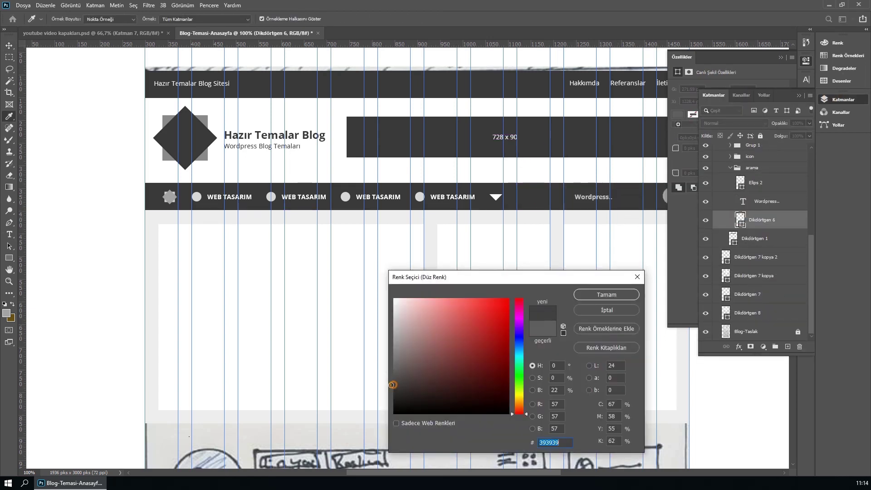
{"action": "key", "text": "Return"}
{"action": "double_click", "coordinate": [742, 200]}
{"action": "key", "text": "ctrl+Return"}
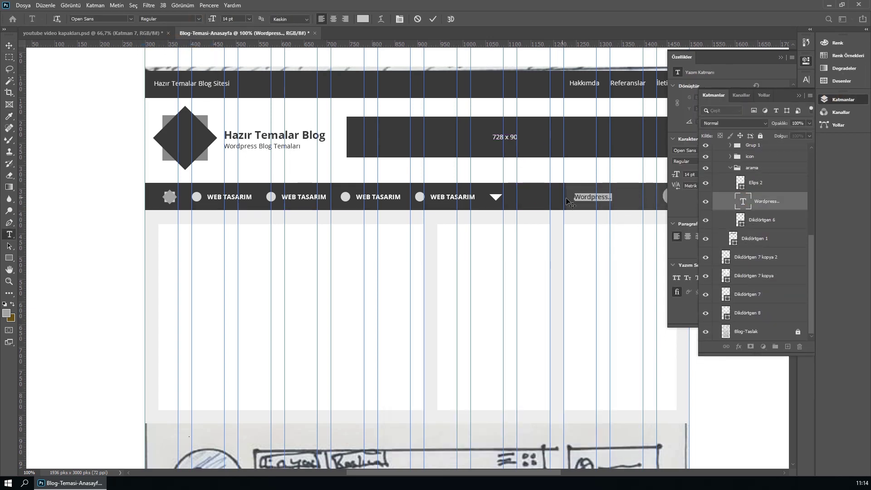
{"action": "key", "text": "v"}
{"action": "left_click", "coordinate": [659, 207]}
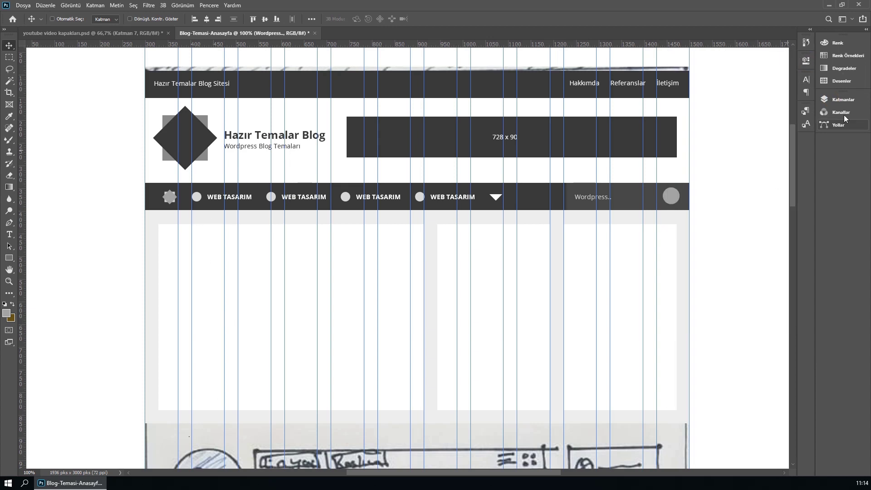
Step: Rename the group nested inside Manset Bar to 'Manset'
{"action": "left_click", "coordinate": [843, 99]}
{"action": "left_click", "coordinate": [723, 251]}
{"action": "left_click", "coordinate": [723, 262]}
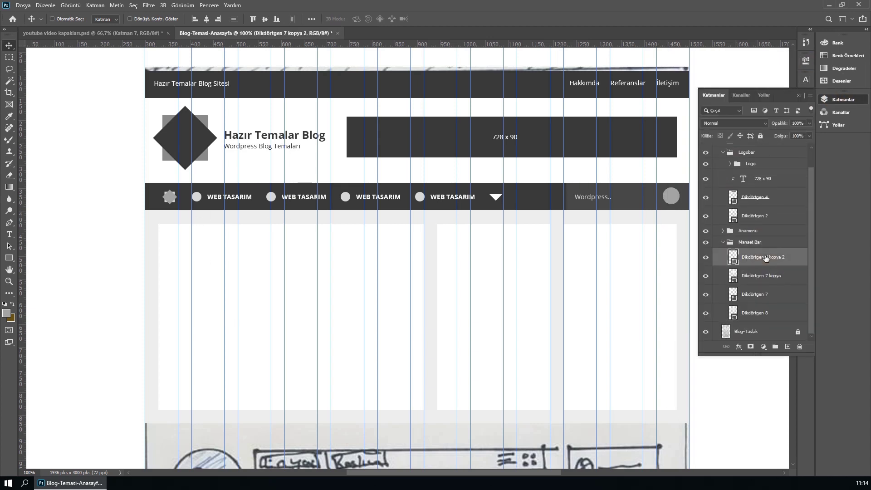
{"action": "left_click", "coordinate": [730, 290]}
{"action": "double_click", "coordinate": [752, 290]}
{"action": "type", "text": "Manset"}
{"action": "left_click", "coordinate": [724, 304]}
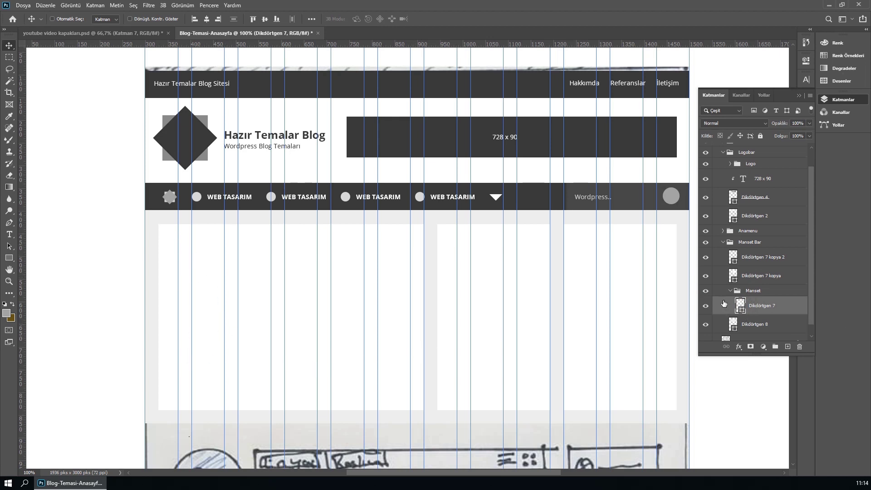
Step: Duplicate Dikdörtgen 7 and begin filling the copy with nav-bar grey #393939
{"action": "left_click", "coordinate": [705, 242]}
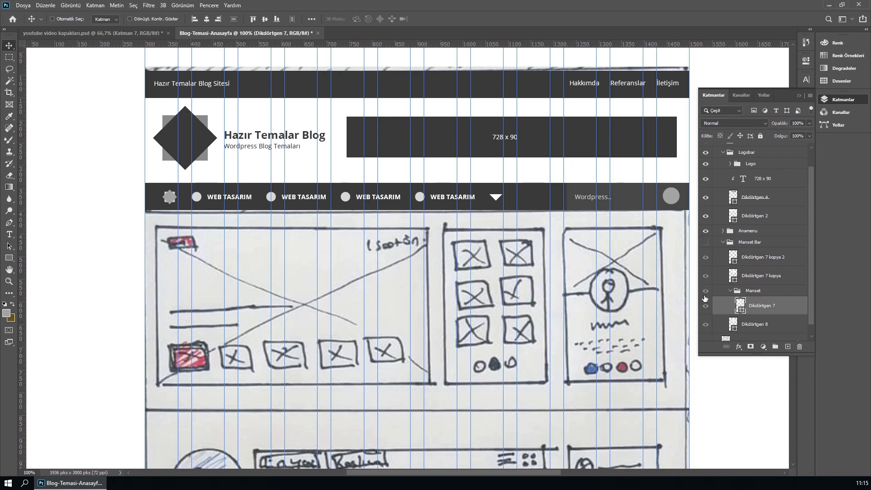
{"action": "left_click", "coordinate": [705, 243]}
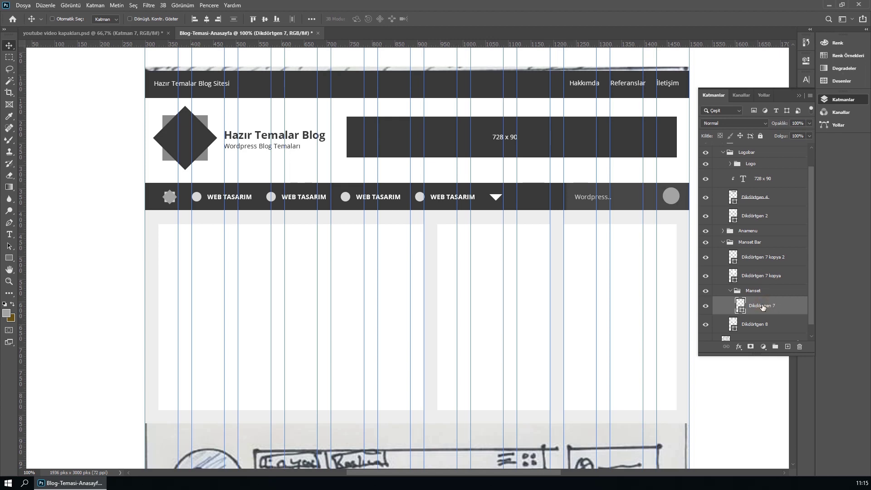
{"action": "left_click_drag", "start_coordinate": [783, 305], "coordinate": [778, 308]}
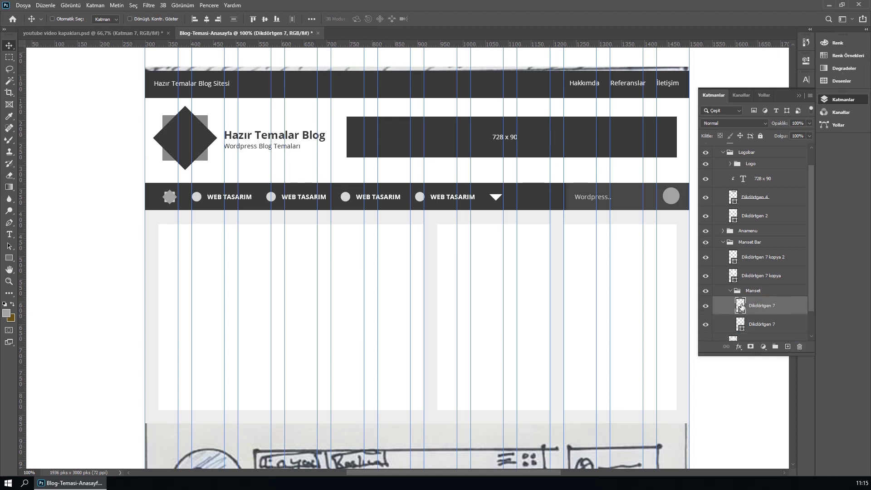
{"action": "left_click", "coordinate": [522, 190]}
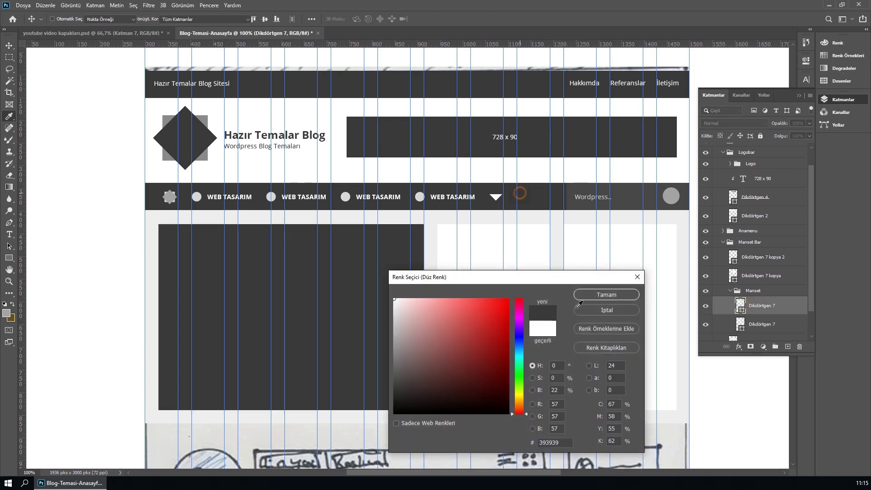
Step: Shrink the dark #393939 box into five bottom-row thumbnails grouped as 'Thumb'
{"action": "left_click", "coordinate": [607, 295]}
{"action": "key", "text": "ctrl+t"}
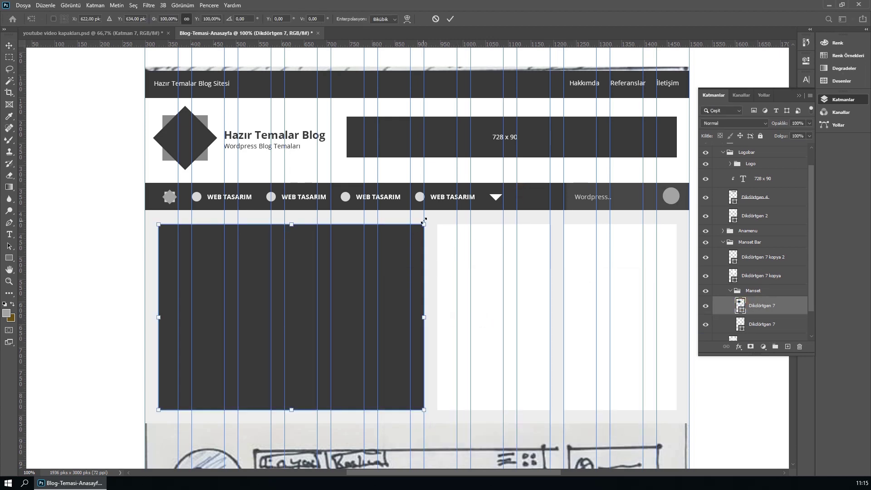
{"action": "mouse_move", "coordinate": [423, 222]}
{"action": "left_mouse_down"}
{"action": "mouse_move", "coordinate": [209, 374]}
{"action": "mouse_move", "coordinate": [198, 397]}
{"action": "mouse_move", "coordinate": [393, 393]}
{"action": "left_mouse_up"}
{"action": "key", "text": "Return"}
{"action": "key", "text": "ctrl+g"}
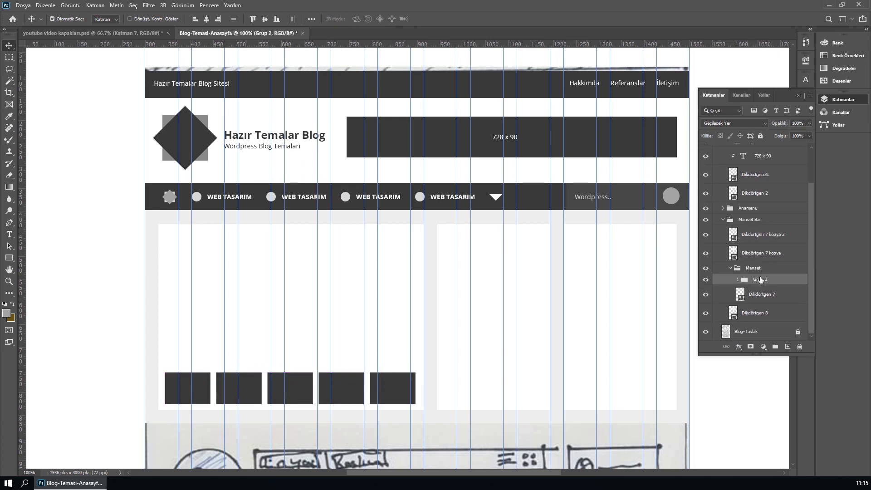
{"action": "type", "text": "Thumb"}
{"action": "key", "text": "Return"}
{"action": "left_click", "coordinate": [9, 258]}
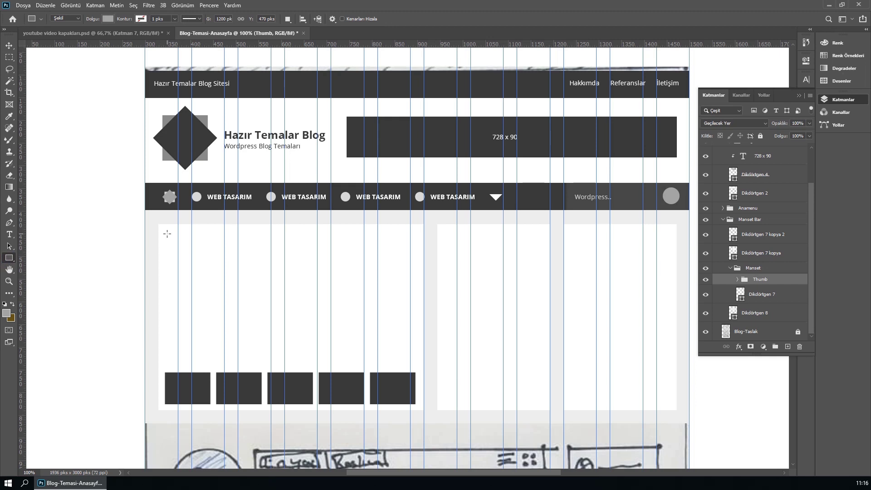
Step: Add a small dark tag labelled 'SEO' at the column's top-left
{"action": "left_click_drag", "start_coordinate": [165, 232], "coordinate": [202, 245]}
{"action": "double_click", "coordinate": [740, 325]}
{"action": "key", "text": "Return"}
{"action": "key", "text": "t"}
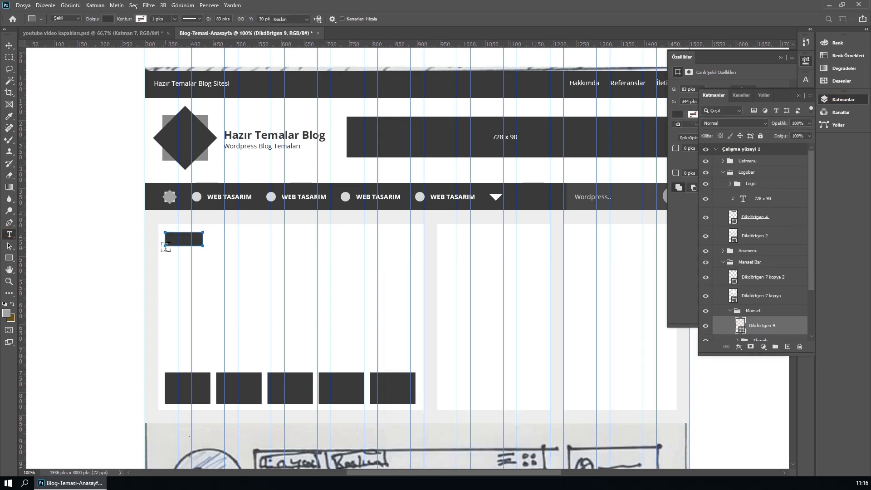
{"action": "left_click", "coordinate": [170, 255]}
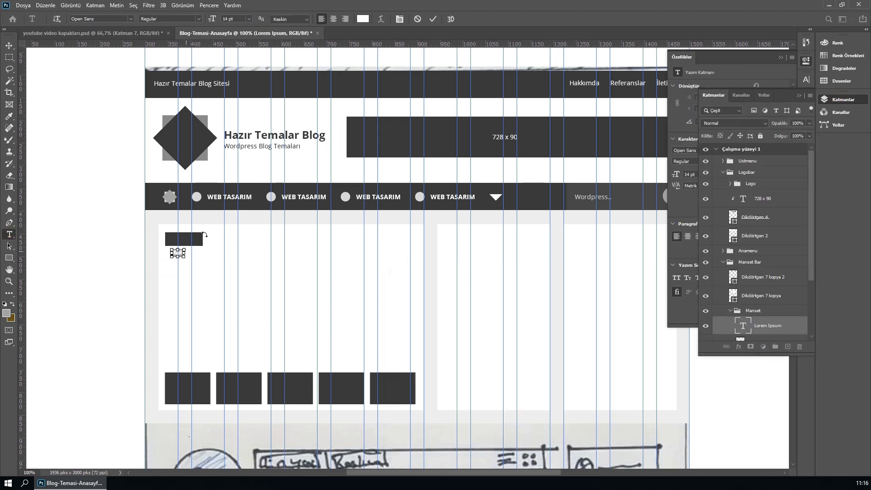
{"action": "type", "text": "SEO"}
{"action": "key", "text": "ctrl+Return"}
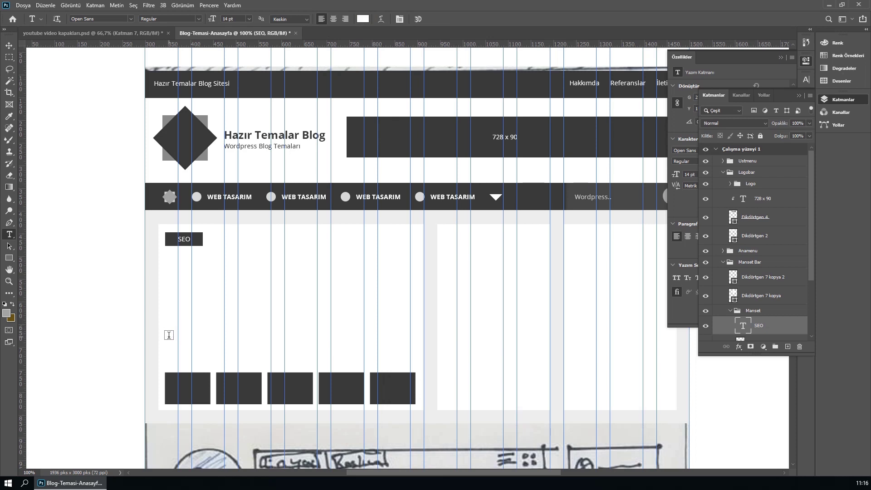
Step: Add the bold 16 pt headline 'Lorem Ipsum Lorem Ipsum' in the column
{"action": "left_click", "coordinate": [168, 335]}
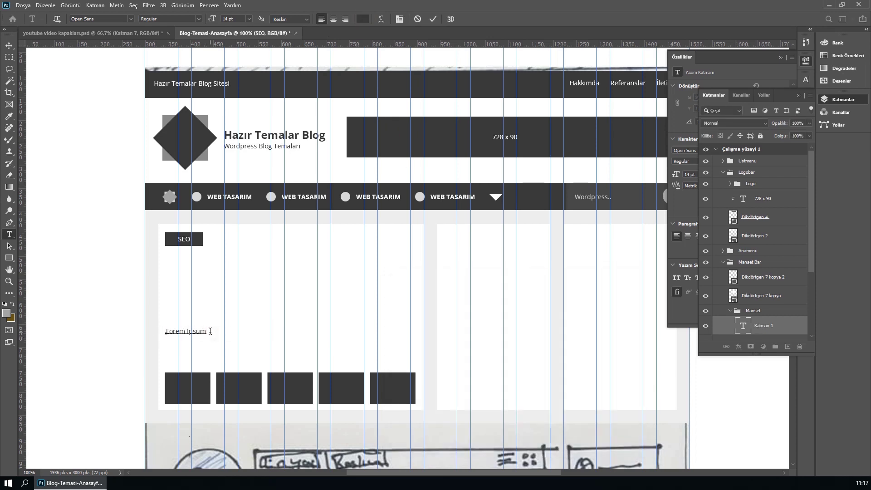
{"action": "type", "text": "Lorem Ipsum Lorem Ipsum"}
{"action": "key", "text": "ctrl+a"}
{"action": "key", "text": "ctrl+Return"}
{"action": "key", "text": "v"}
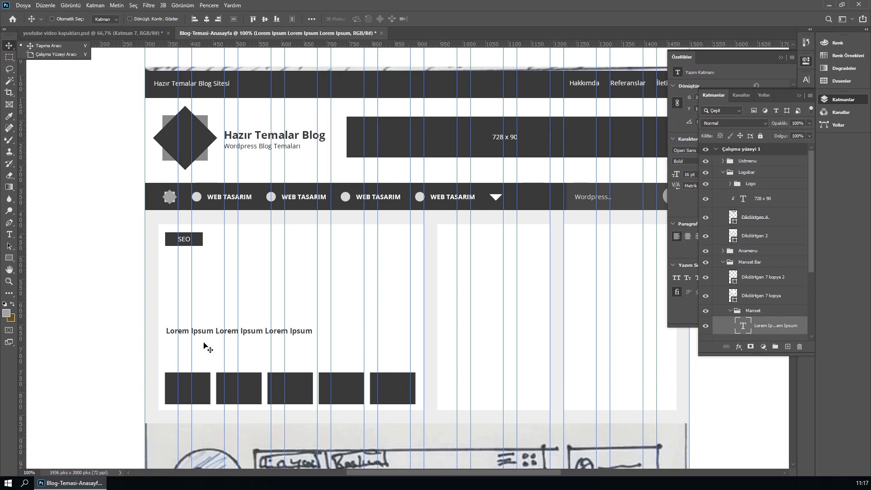
{"action": "key", "text": "t"}
Step: Add a Regular 14 pt two-line paragraph below, then nudge headline and paragraph down
{"action": "left_click_drag", "start_coordinate": [204, 346], "coordinate": [364, 362]}
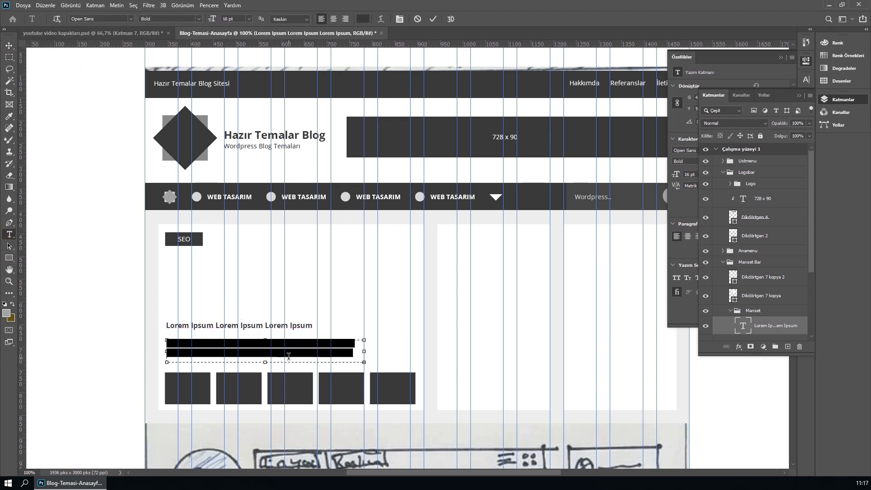
{"action": "left_click", "coordinate": [171, 19]}
{"action": "left_click", "coordinate": [249, 19]}
{"action": "left_click", "coordinate": [806, 79]}
{"action": "left_click", "coordinate": [791, 103]}
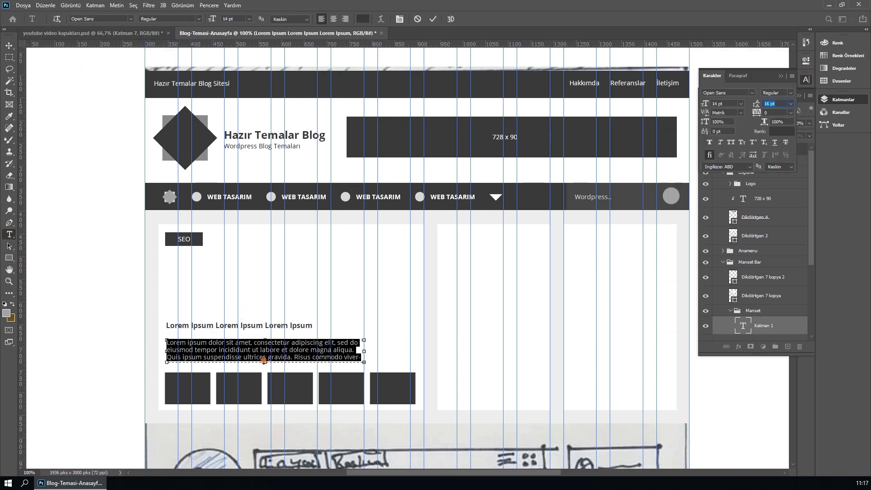
{"action": "key", "text": "ctrl+Return"}
{"action": "left_click", "coordinate": [8, 45]}
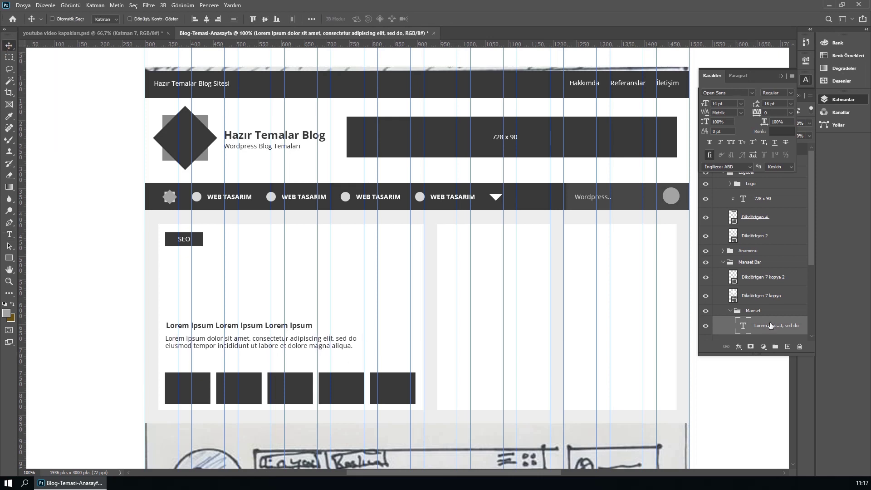
{"action": "scroll", "coordinate": [770, 325], "scroll_direction": "down", "scroll_amount": 3}
{"action": "left_click", "coordinate": [773, 271], "text": "ctrl"}
{"action": "key", "text": "shift+Down"}
{"action": "key", "text": "shift+Down"}
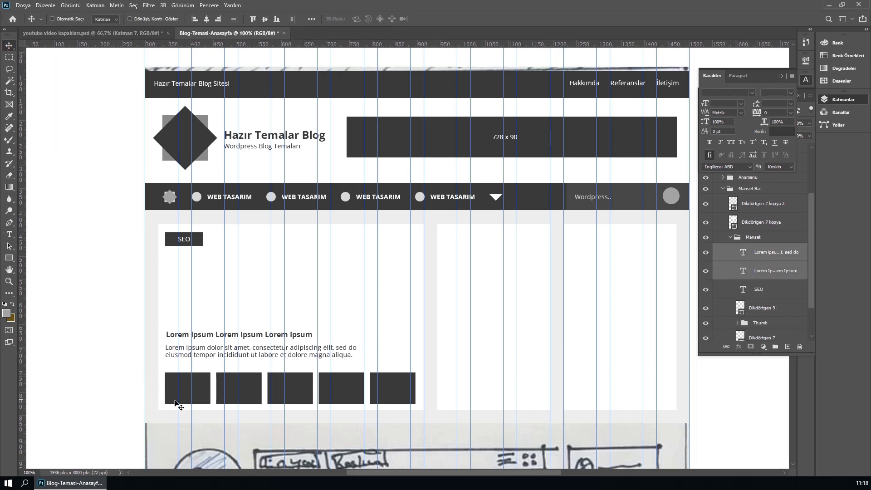
Step: Give the Thumb group's first thumbnail layer (Dikdörtgen 7) a faint 6 px outside stroke at 35% opacity
{"action": "scroll", "coordinate": [765, 275], "scroll_direction": "down", "scroll_amount": 2}
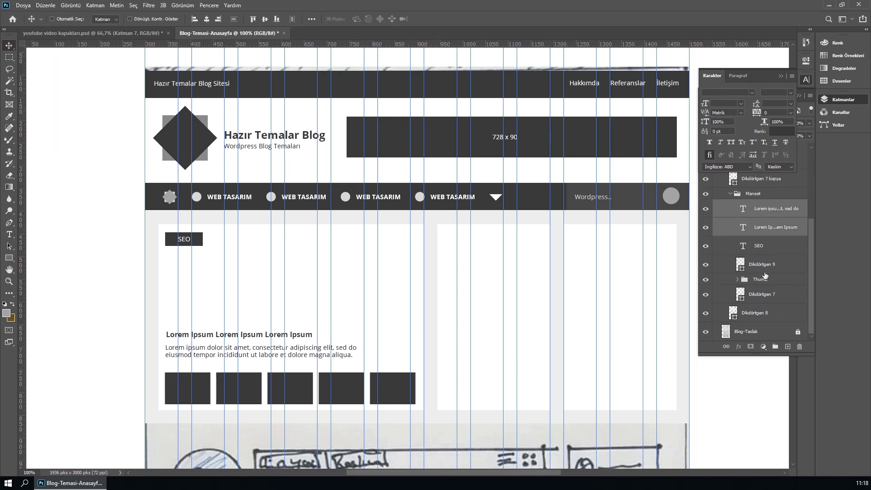
{"action": "left_click", "coordinate": [744, 280]}
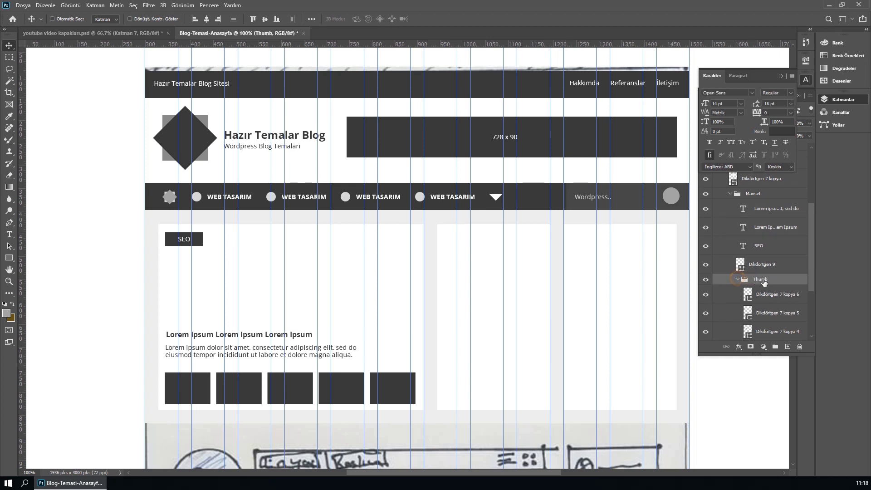
{"action": "scroll", "coordinate": [765, 288], "scroll_direction": "down", "scroll_amount": 3}
{"action": "left_click", "coordinate": [767, 296]}
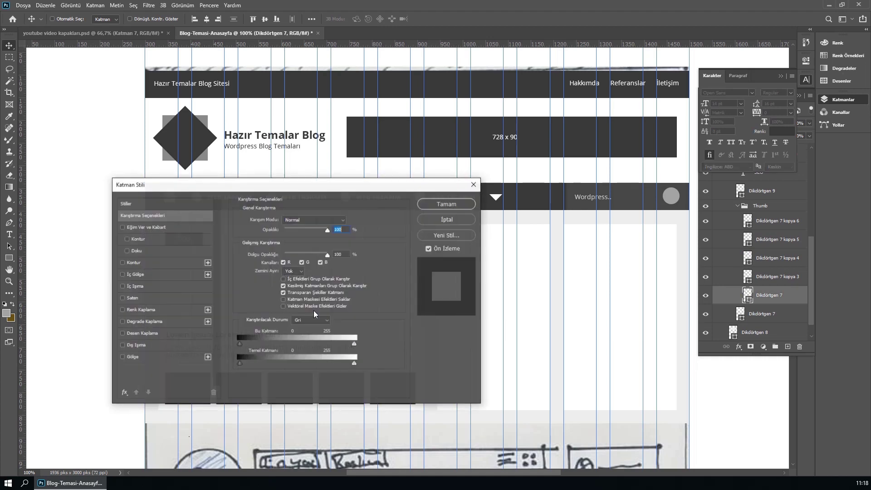
{"action": "left_click_drag", "start_coordinate": [253, 180], "coordinate": [475, 165]}
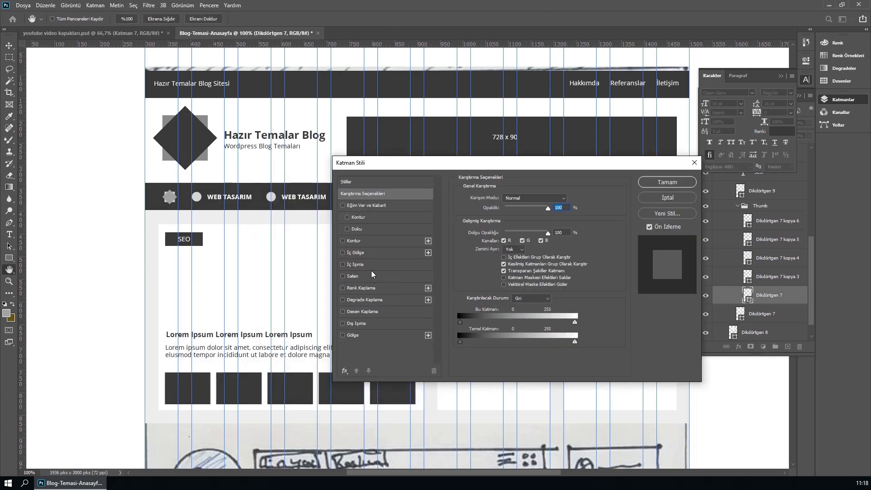
{"action": "left_click", "coordinate": [355, 240]}
{"action": "left_click", "coordinate": [480, 263]}
{"action": "key", "text": "Escape"}
{"action": "left_click_drag", "start_coordinate": [495, 197], "coordinate": [499, 199]}
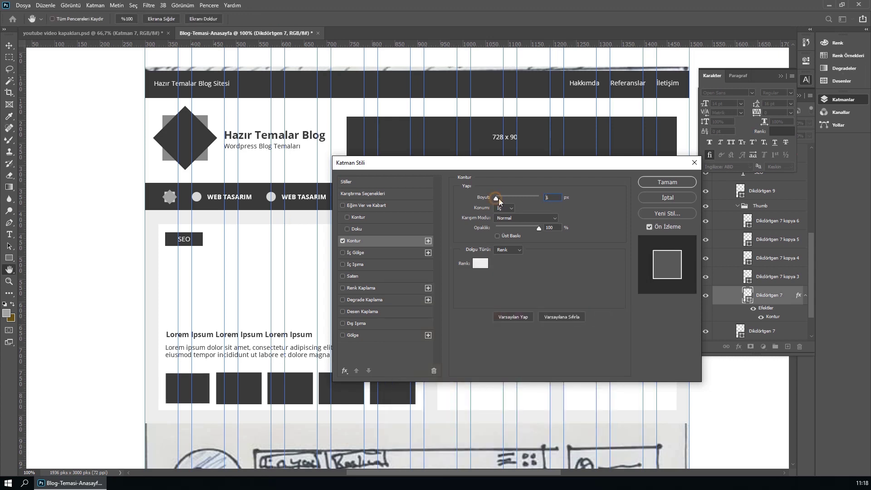
{"action": "left_click", "coordinate": [504, 208]}
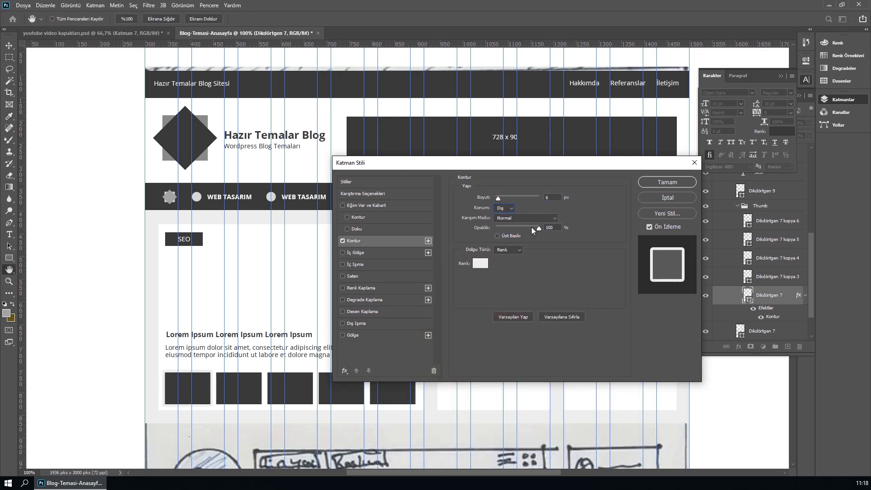
{"action": "left_click_drag", "start_coordinate": [538, 228], "coordinate": [511, 228]}
{"action": "key", "text": "Return"}
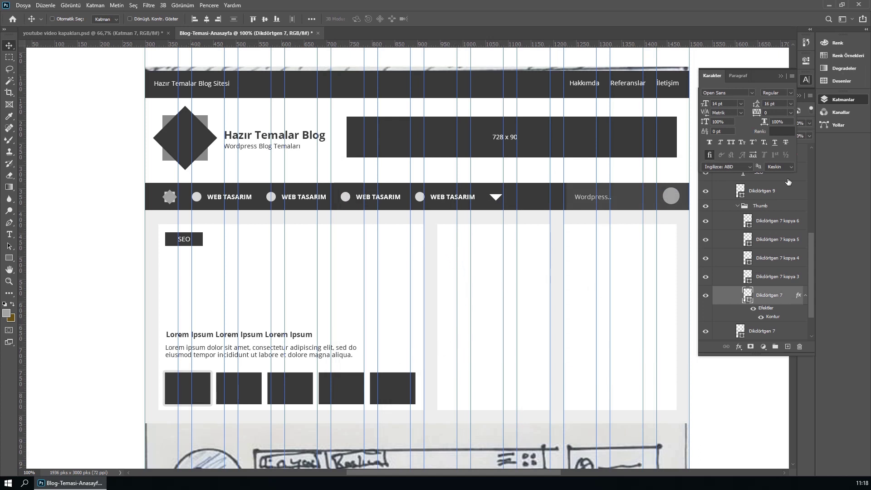
Step: Copy the Dikdörtgen 7 kopya 6 thumbnail into the gallery column and hide the extra copy
{"action": "scroll", "coordinate": [742, 221], "scroll_direction": "up", "scroll_amount": 2}
{"action": "left_click", "coordinate": [736, 240]}
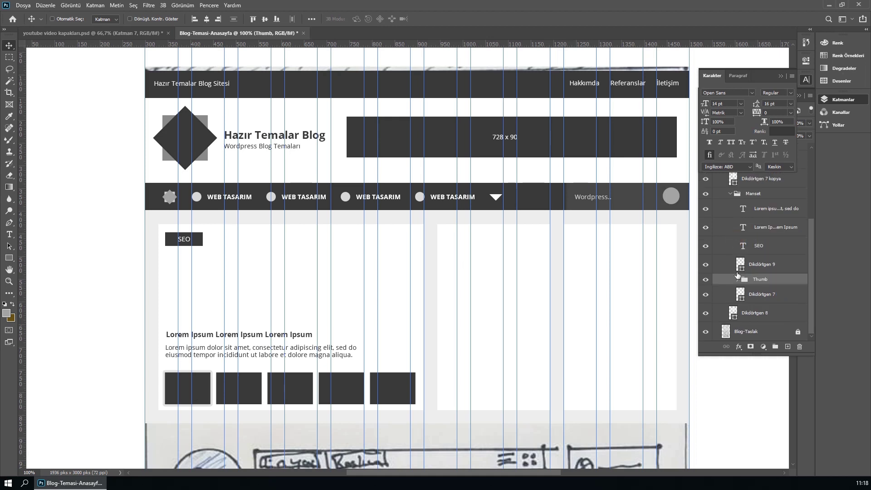
{"action": "left_click", "coordinate": [737, 279]}
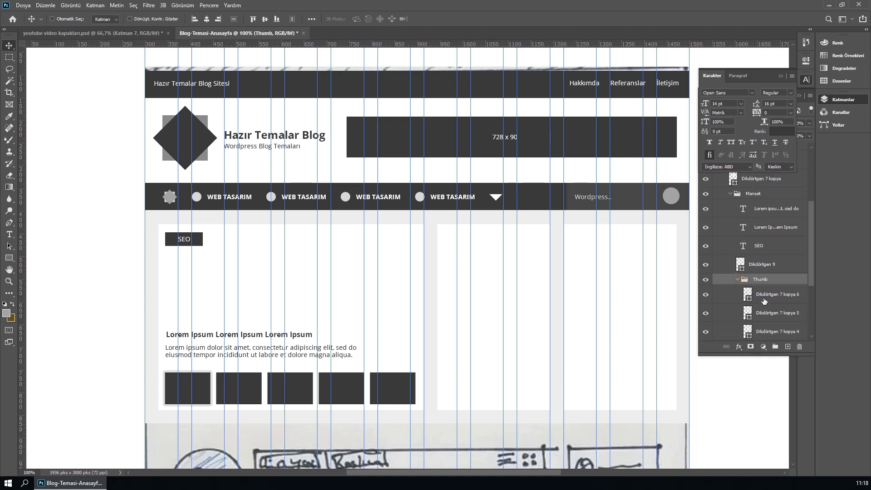
{"action": "scroll", "coordinate": [764, 300], "scroll_direction": "down", "scroll_amount": 2}
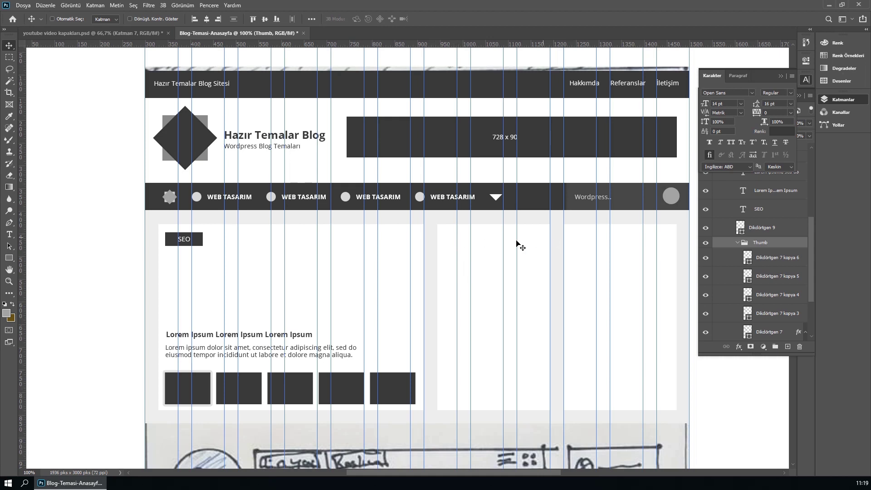
{"action": "left_click", "coordinate": [777, 259]}
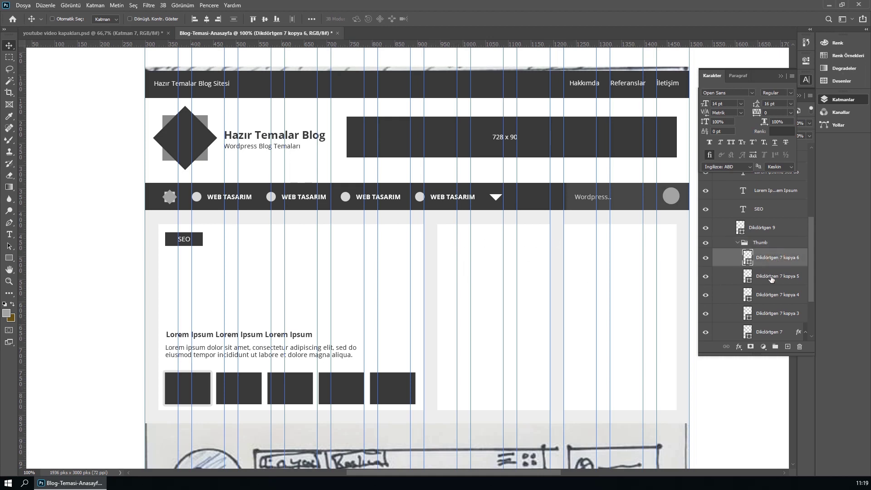
{"action": "mouse_move", "coordinate": [393, 393]}
{"action": "left_mouse_down"}
{"action": "mouse_move", "coordinate": [466, 253]}
{"action": "mouse_move", "coordinate": [520, 262]}
{"action": "mouse_move", "coordinate": [502, 287]}
{"action": "mouse_move", "coordinate": [502, 360]}
{"action": "left_mouse_up"}
{"action": "left_click", "coordinate": [706, 268]}
Step: Draw a row of three light grey ellipse dots below the gallery grid, then collapse the Galeri group
{"action": "right_click", "coordinate": [9, 258]}
{"action": "left_click", "coordinate": [36, 269]}
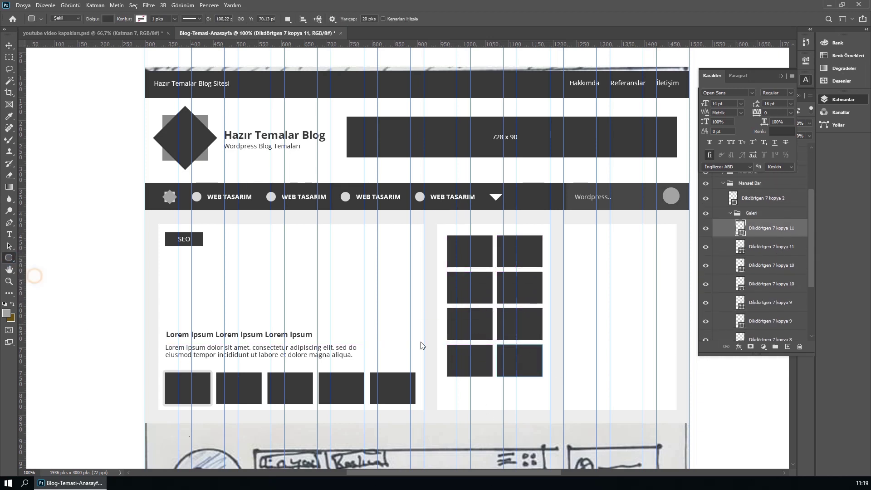
{"action": "mouse_move", "coordinate": [474, 388]}
{"action": "left_mouse_down"}
{"action": "mouse_move", "coordinate": [484, 397]}
{"action": "mouse_move", "coordinate": [508, 392]}
{"action": "left_mouse_up"}
{"action": "key", "text": "v"}
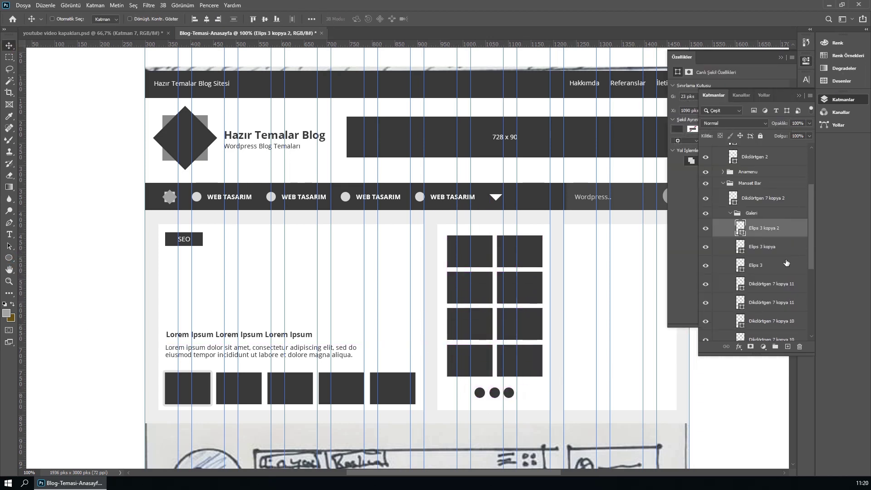
{"action": "double_click", "coordinate": [740, 265]}
{"action": "left_click", "coordinate": [563, 283]}
{"action": "left_click", "coordinate": [749, 275]}
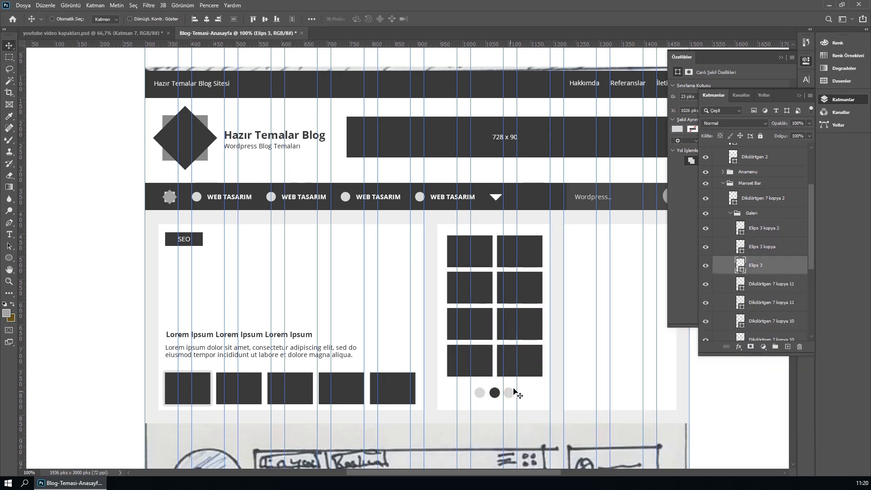
{"action": "left_click_drag", "start_coordinate": [459, 472], "coordinate": [483, 475]}
{"action": "left_click", "coordinate": [487, 239], "text": "ctrl"}
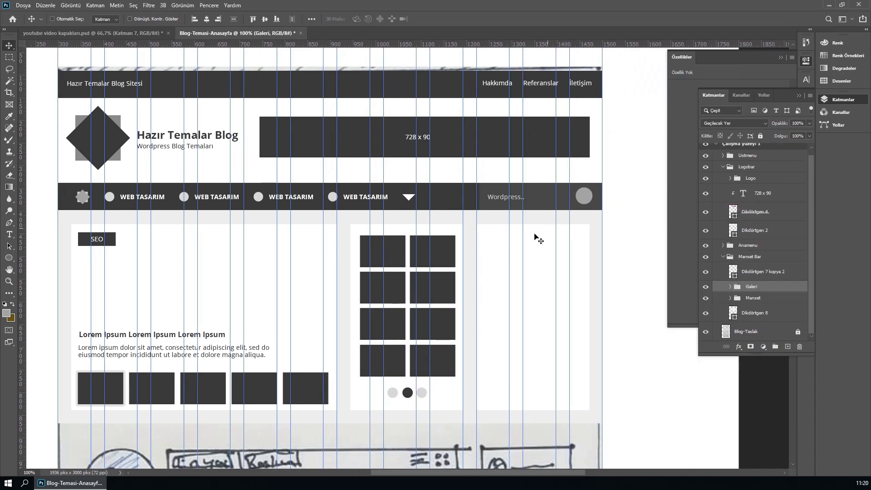
Step: Compare Manset Bar against the sketch by toggling its visibility, then select the right-hand card's rectangle
{"action": "scroll", "coordinate": [740, 258], "scroll_direction": "up", "scroll_amount": 1}
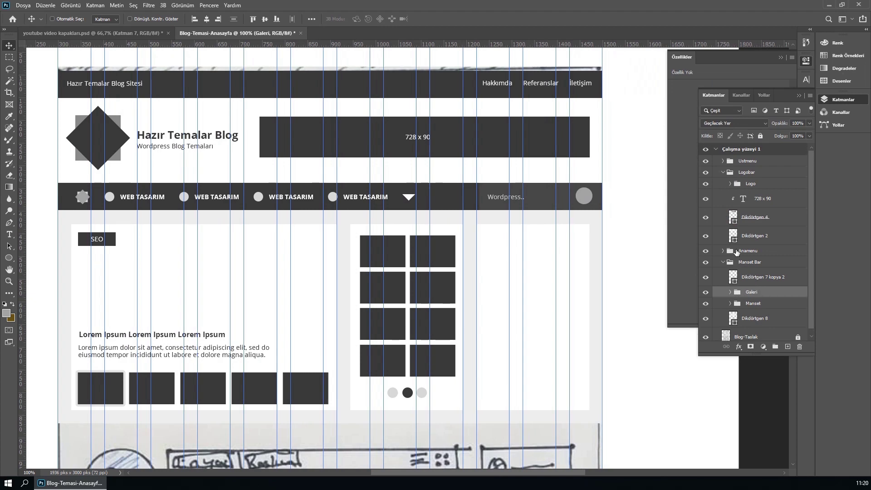
{"action": "left_click", "coordinate": [723, 172]}
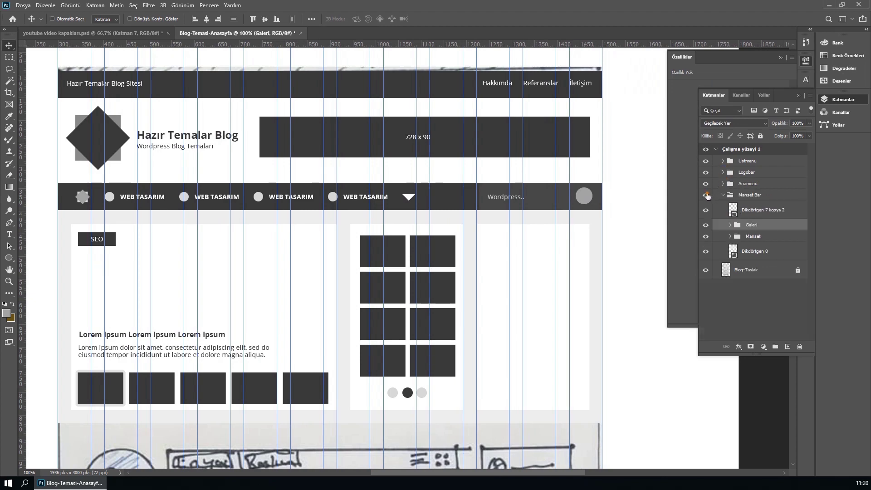
{"action": "left_click", "coordinate": [705, 195]}
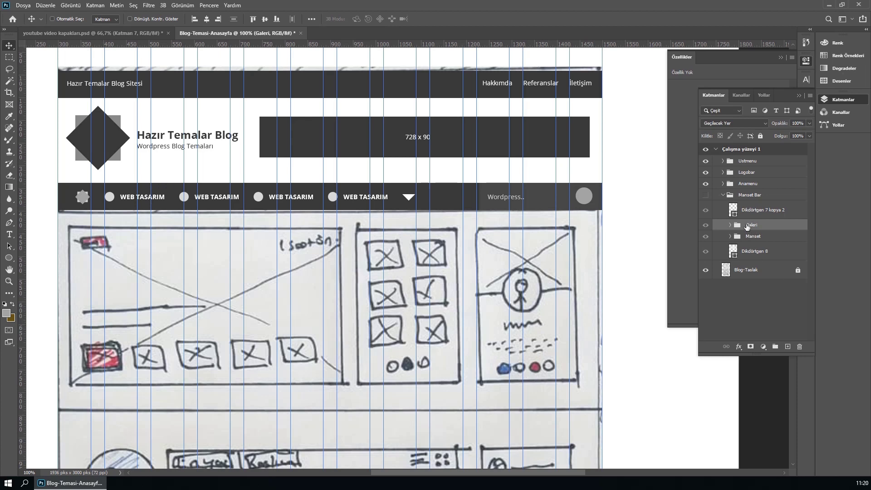
{"action": "left_click", "coordinate": [707, 196]}
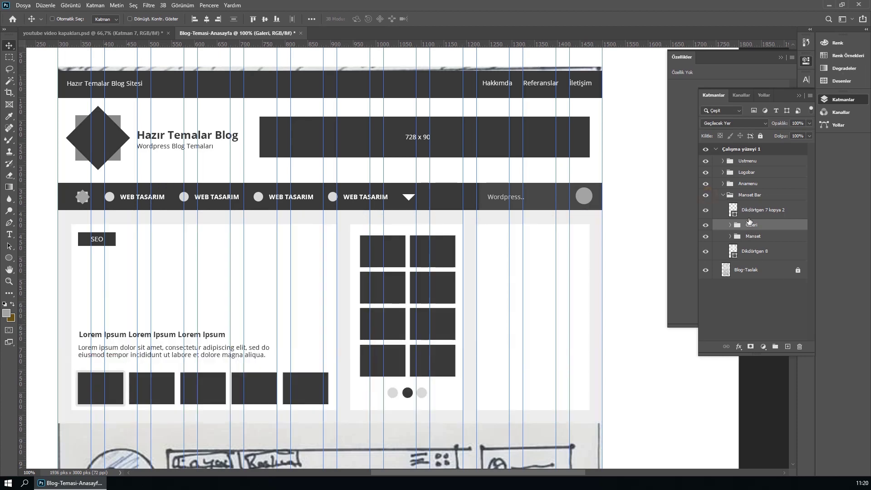
{"action": "left_click", "coordinate": [753, 211]}
Step: Group the card rectangle into a new group named Profil
{"action": "key", "text": "ctrl+g"}
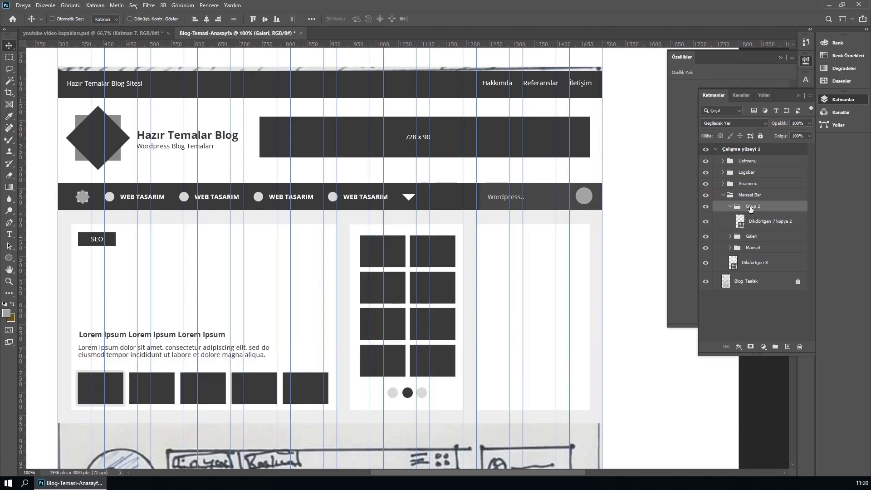
{"action": "double_click", "coordinate": [750, 207]}
{"action": "type", "text": "Profil"}
{"action": "key", "text": "Return"}
{"action": "key", "text": "u"}
Step: Draw the dark header band across the card top and a grey 100 px avatar circle on its edge
{"action": "left_click_drag", "start_coordinate": [476, 224], "coordinate": [589, 303]}
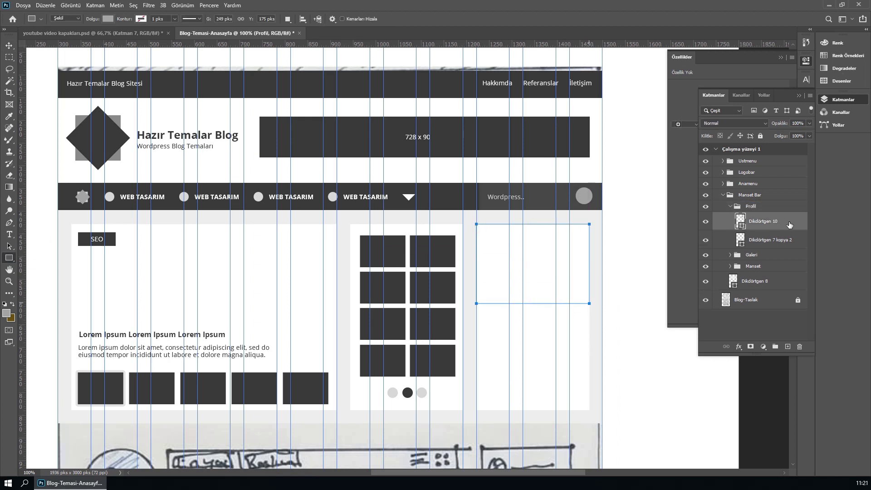
{"action": "key", "text": "v"}
{"action": "key", "text": "shift+u"}
{"action": "left_click_drag", "start_coordinate": [509, 280], "coordinate": [555, 327]}
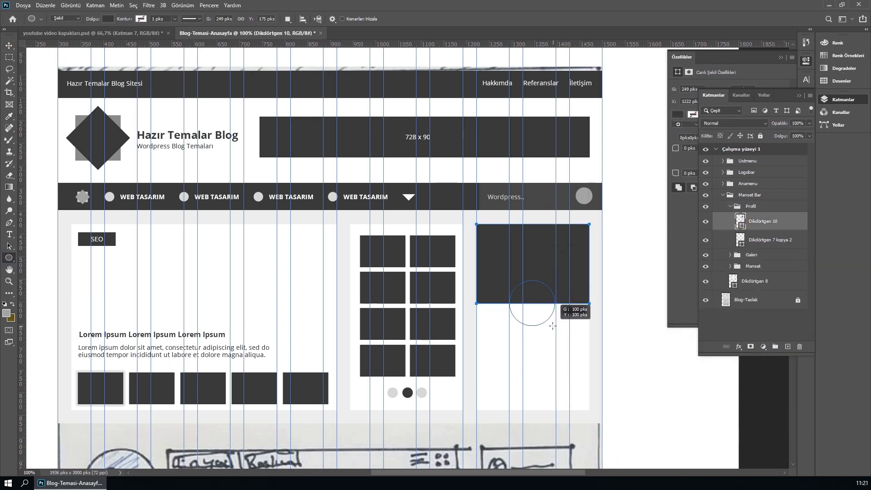
{"action": "double_click", "coordinate": [740, 221]}
{"action": "left_click", "coordinate": [768, 274]}
Step: Add a white stroke layer style around the avatar circle
{"action": "double_click", "coordinate": [771, 220]}
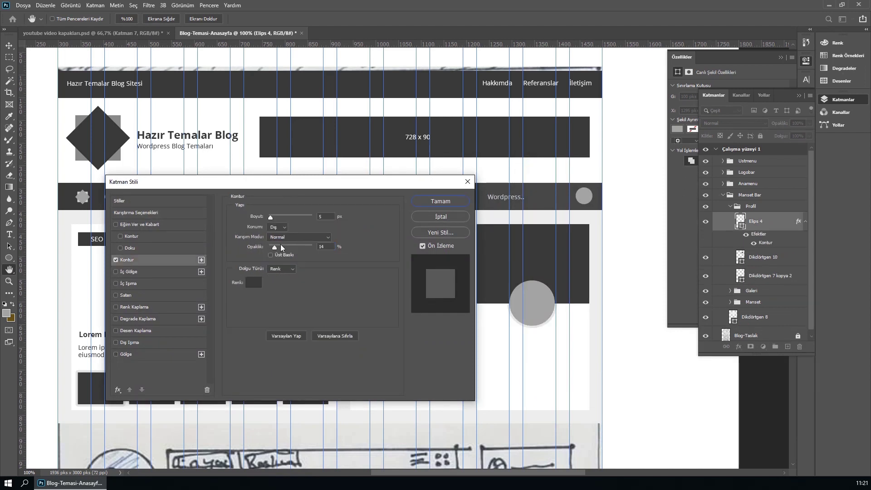
{"action": "left_click", "coordinate": [127, 260]}
{"action": "left_click", "coordinate": [253, 282]}
{"action": "key", "text": "Return"}
{"action": "key", "text": "Return"}
{"action": "key", "text": "t"}
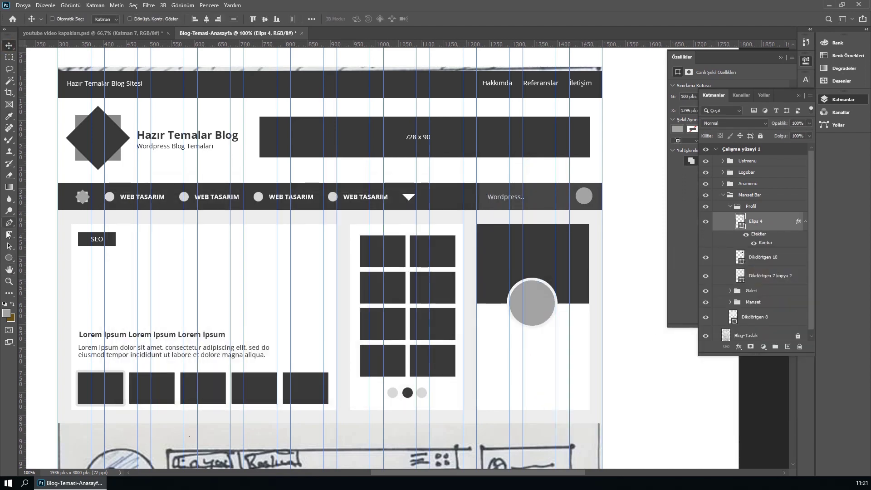
Step: Type the profile name caption below the avatar and add the bio paragraph box beneath it
{"action": "left_click", "coordinate": [531, 339]}
{"action": "type", "text": "Mehmet Online"}
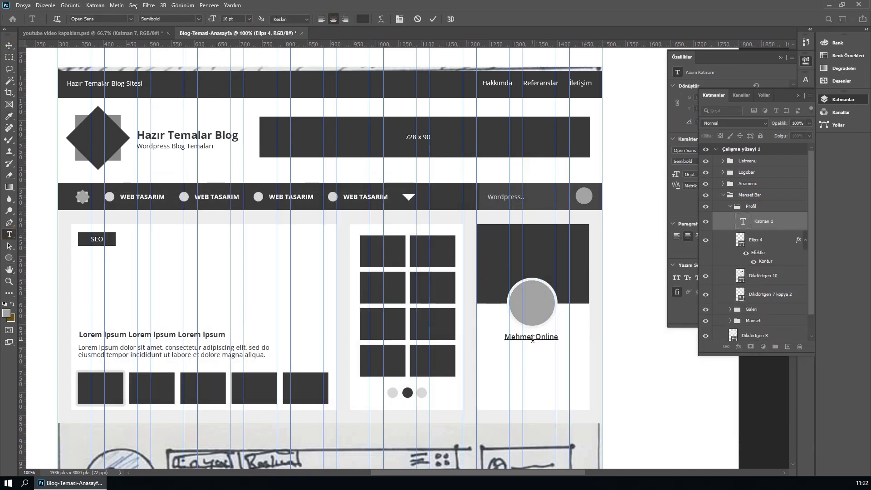
{"action": "left_click_drag", "start_coordinate": [488, 353], "coordinate": [575, 388]}
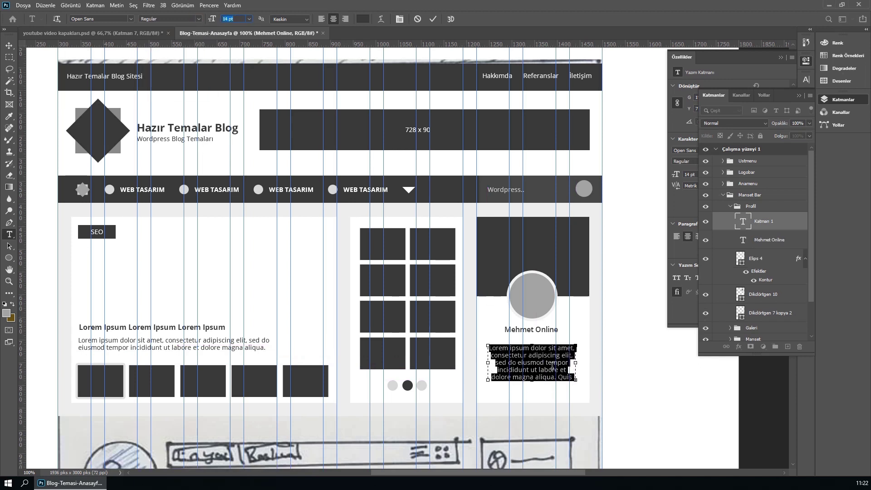
{"action": "key", "text": "ctrl+Return"}
Step: Make the whole bio paragraph text grey
{"action": "left_click", "coordinate": [538, 363]}
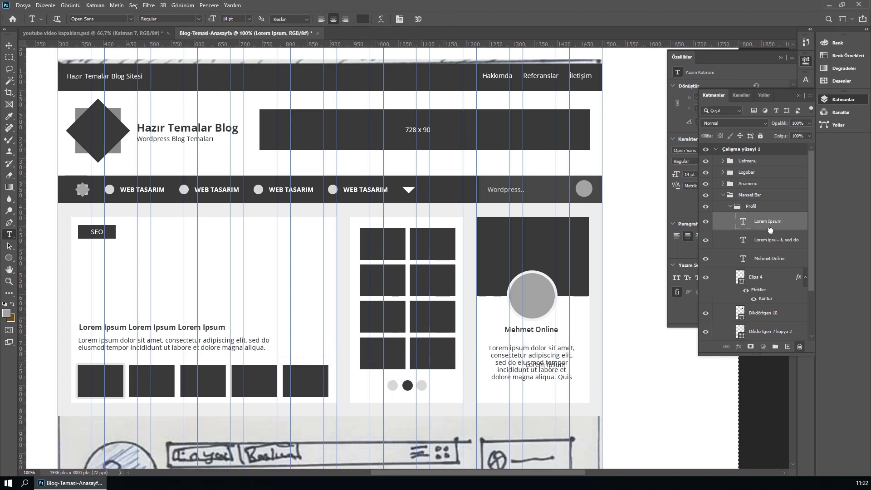
{"action": "key", "text": "ctrl+a"}
{"action": "left_click", "coordinate": [363, 19]}
{"action": "left_click", "coordinate": [769, 278]}
{"action": "left_click", "coordinate": [435, 19]}
Step: Draw a small circle below the bio text, then reopen the bio to trim its last line
{"action": "right_click", "coordinate": [8, 257]}
{"action": "left_click", "coordinate": [45, 267]}
{"action": "mouse_move", "coordinate": [504, 381]}
{"action": "left_mouse_down"}
{"action": "mouse_move", "coordinate": [516, 393]}
{"action": "mouse_move", "coordinate": [527, 385]}
{"action": "left_mouse_up"}
{"action": "key", "text": "v"}
{"action": "key", "text": "t"}
{"action": "left_click", "coordinate": [537, 382]}
Step: Colour the first social dot blue and a duplicated second dot cyan
{"action": "double_click", "coordinate": [740, 221]}
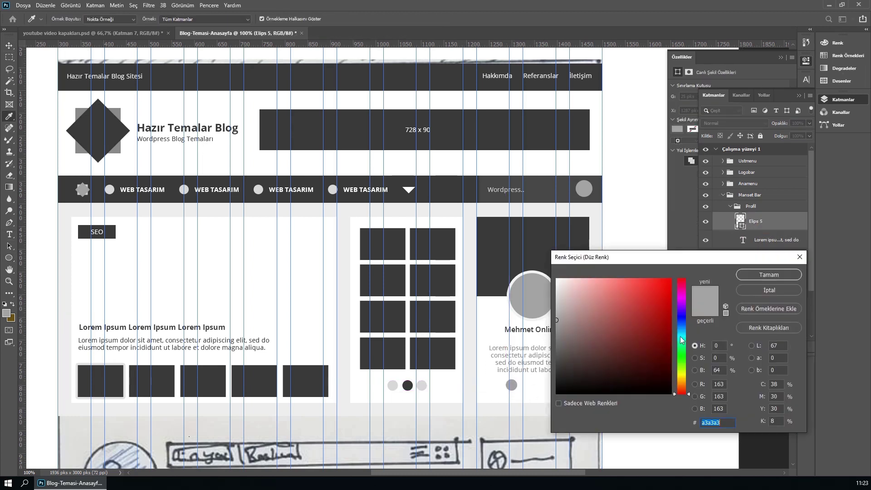
{"action": "left_click", "coordinate": [683, 340]}
{"action": "left_click", "coordinate": [653, 308]}
{"action": "left_click", "coordinate": [742, 274]}
{"action": "double_click", "coordinate": [740, 221]}
{"action": "key", "text": "Return"}
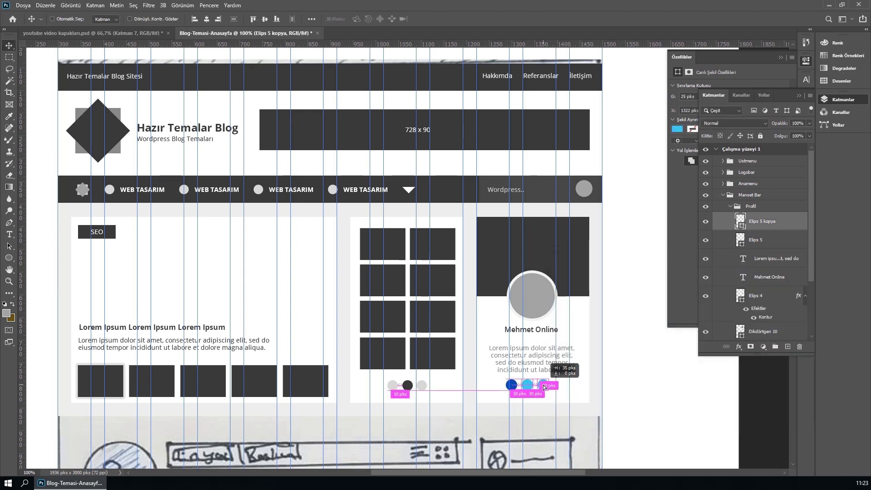
Step: Add a brown (b36818) third dot and a red fourth dot, then group all four dots
{"action": "double_click", "coordinate": [740, 220]}
{"action": "left_click_drag", "start_coordinate": [527, 386], "coordinate": [556, 385]}
{"action": "type", "text": "b36818"}
{"action": "left_click", "coordinate": [769, 274]}
{"action": "double_click", "coordinate": [740, 221]}
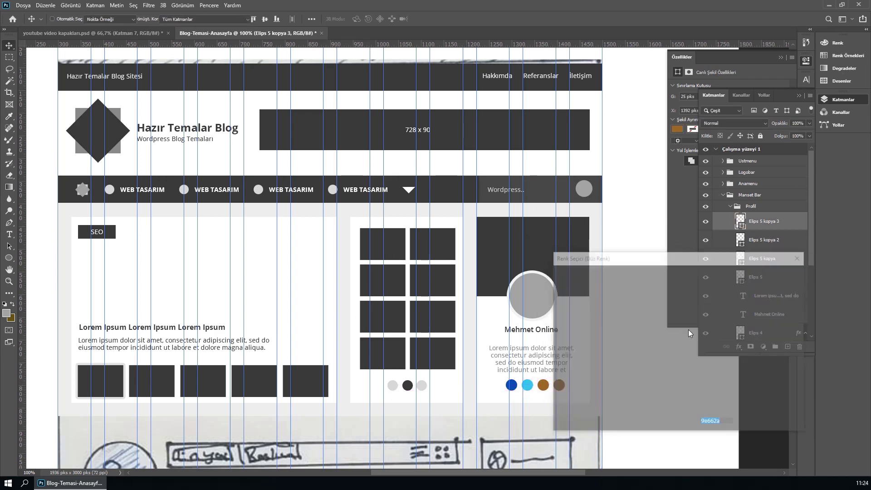
{"action": "left_click", "coordinate": [769, 275]}
{"action": "key", "text": "ctrl+g"}
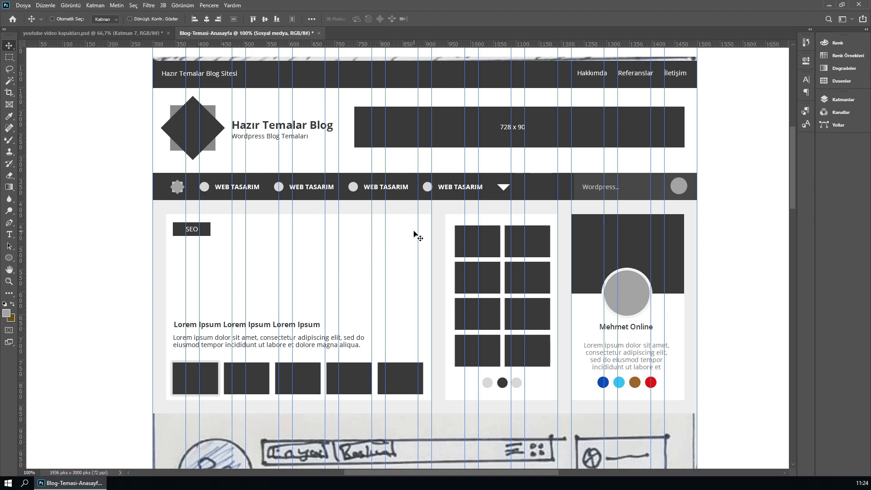
Step: Type the meta line '1 saat önce | 357 okunma' at the headline card's top right
{"action": "left_click", "coordinate": [843, 99]}
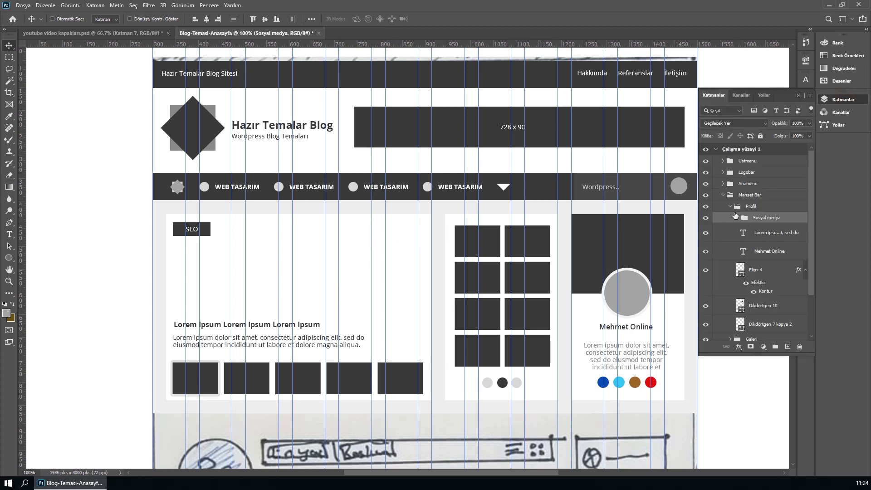
{"action": "left_click", "coordinate": [730, 206]}
{"action": "left_click", "coordinate": [771, 243]}
{"action": "key", "text": "t"}
{"action": "left_click", "coordinate": [346, 230]}
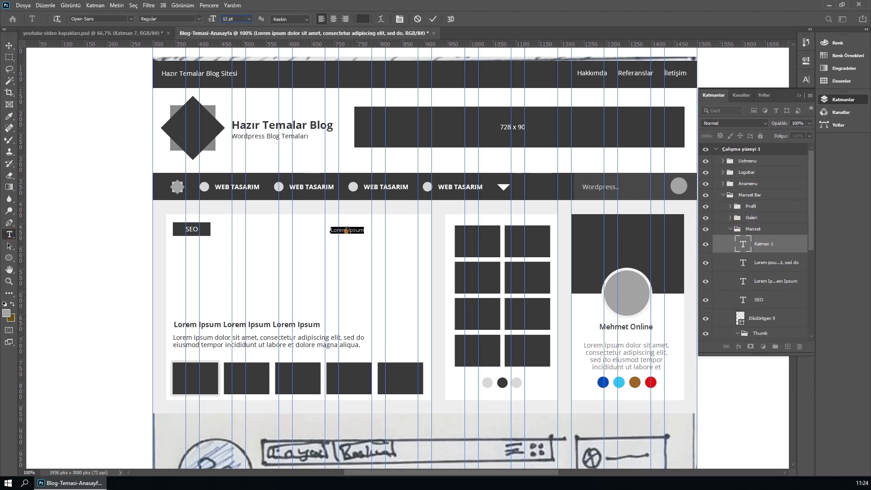
{"action": "type", "text": "1 saat Ön"}
{"action": "mouse_move", "coordinate": [345, 245]}
{"action": "left_mouse_down"}
{"action": "mouse_move", "coordinate": [422, 248]}
{"action": "mouse_move", "coordinate": [390, 252]}
{"action": "left_mouse_up"}
{"action": "type", "text": "|  357 okunma"}
{"action": "key", "text": "ctrl+Return"}
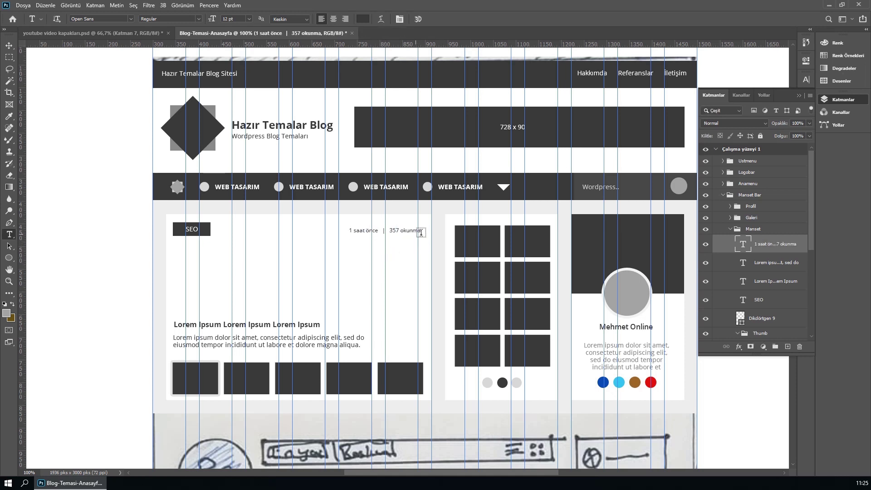
{"action": "left_click", "coordinate": [10, 48]}
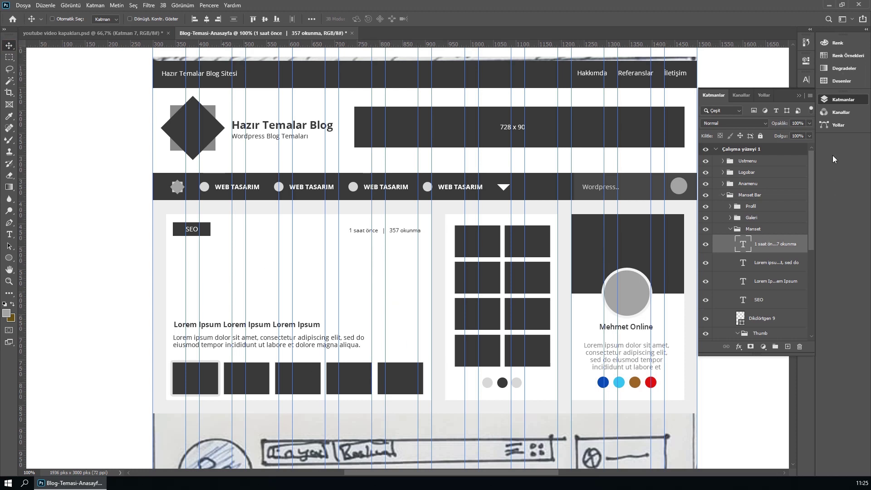
Step: Collapse the Manset and Manset Bar groups and close the Layers panel
{"action": "left_click", "coordinate": [730, 229]}
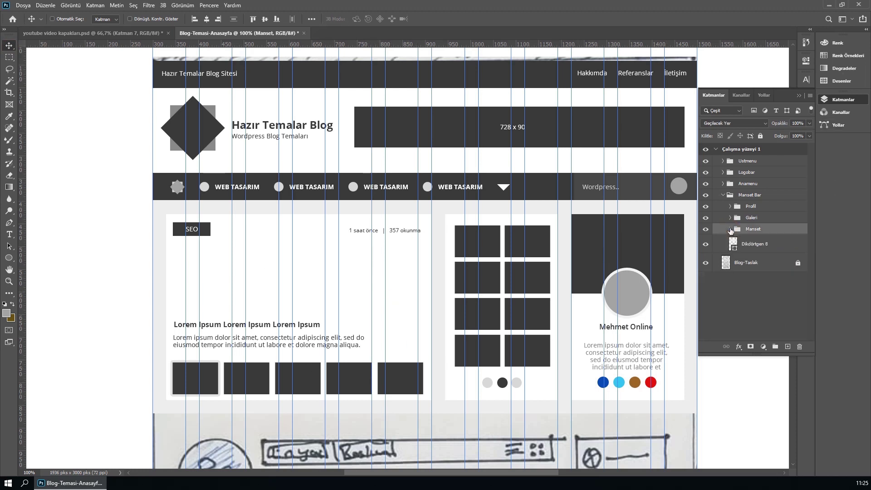
{"action": "left_click", "coordinate": [727, 195]}
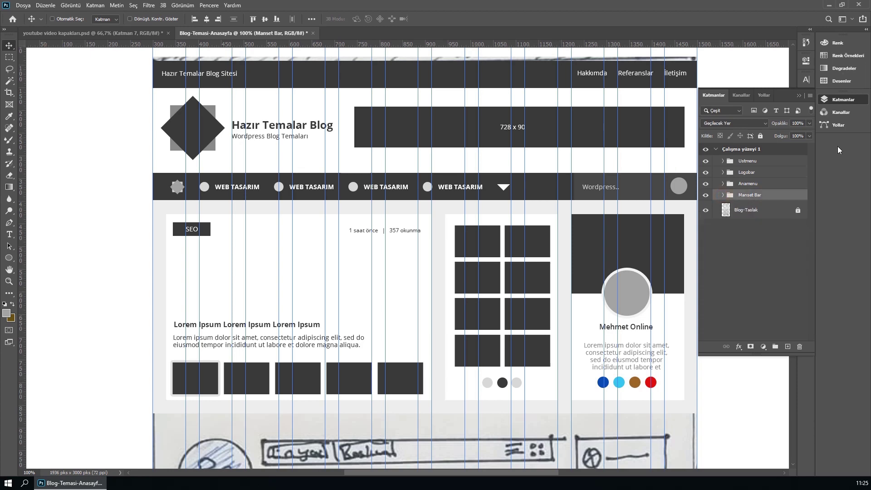
{"action": "left_click", "coordinate": [838, 100]}
Step: Pan down to view the sketch's post-list area below the finished cards
{"action": "left_click_drag", "start_coordinate": [477, 384], "coordinate": [482, 125]}
{"action": "left_click_drag", "start_coordinate": [480, 254], "coordinate": [478, 290]}
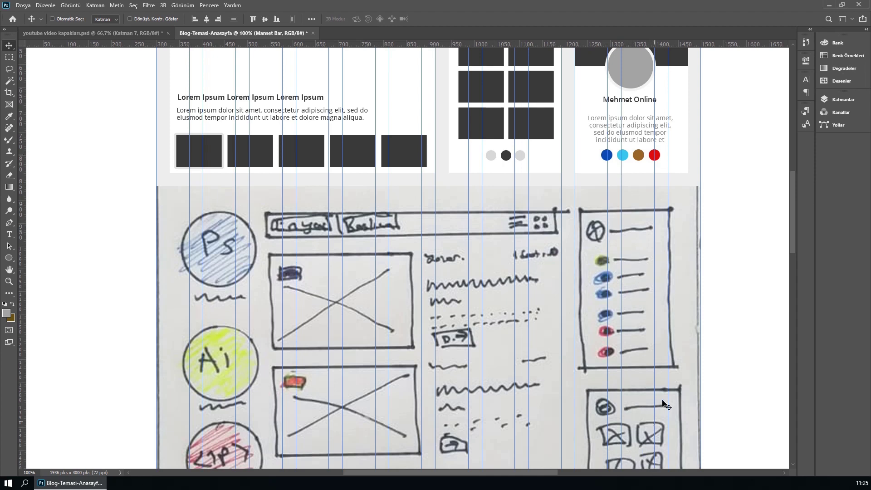
{"action": "left_click_drag", "start_coordinate": [468, 398], "coordinate": [453, 327]}
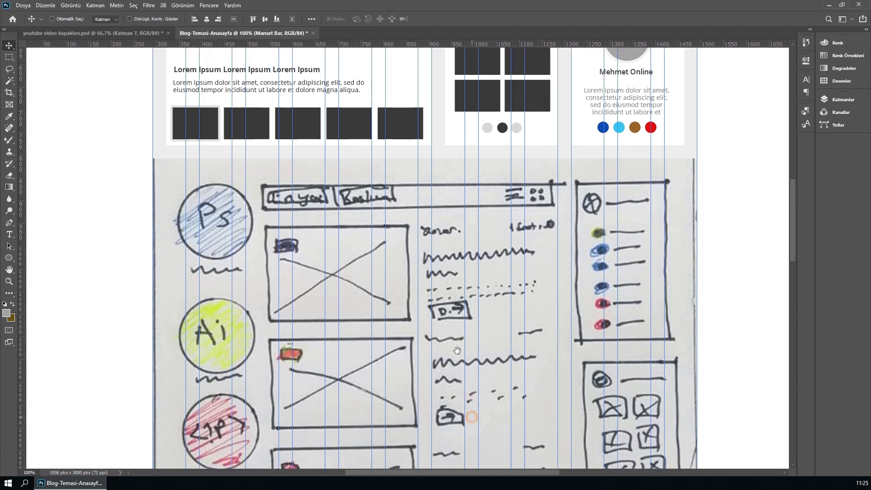